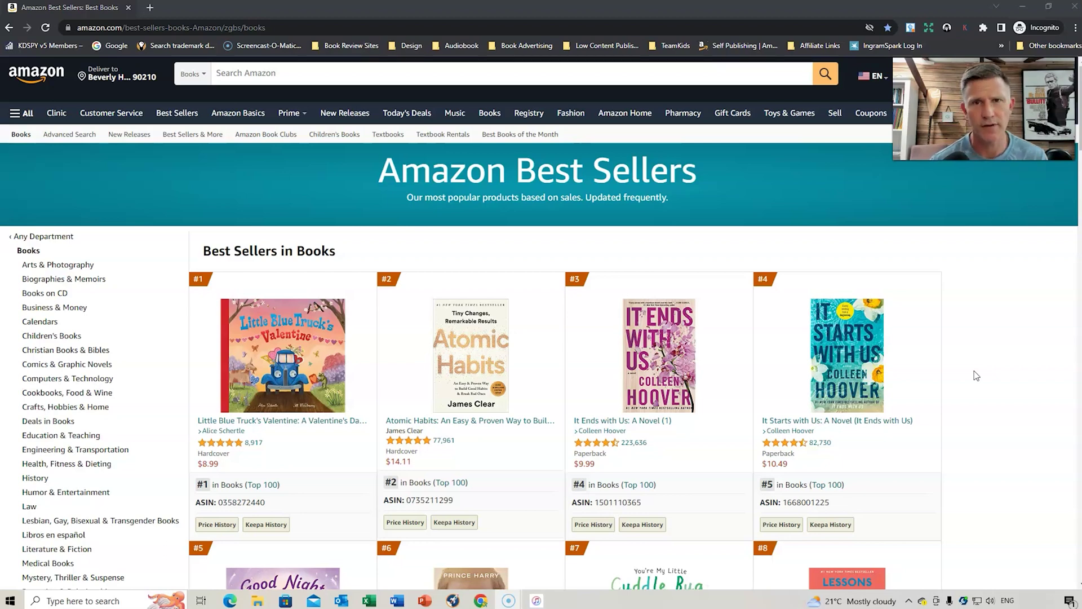
# Search Amazon Books for 'airplane books for kids new to flying'
pyautogui.click(295, 77)
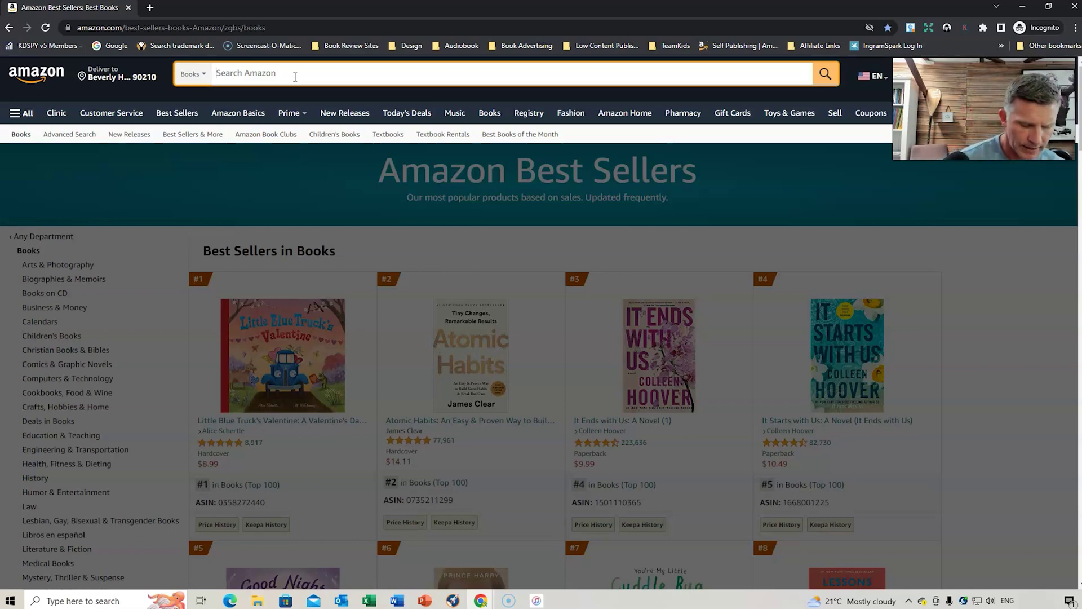
pyautogui.write('pl')
pyautogui.press('BackSpace')
pyautogui.press('BackSpace')
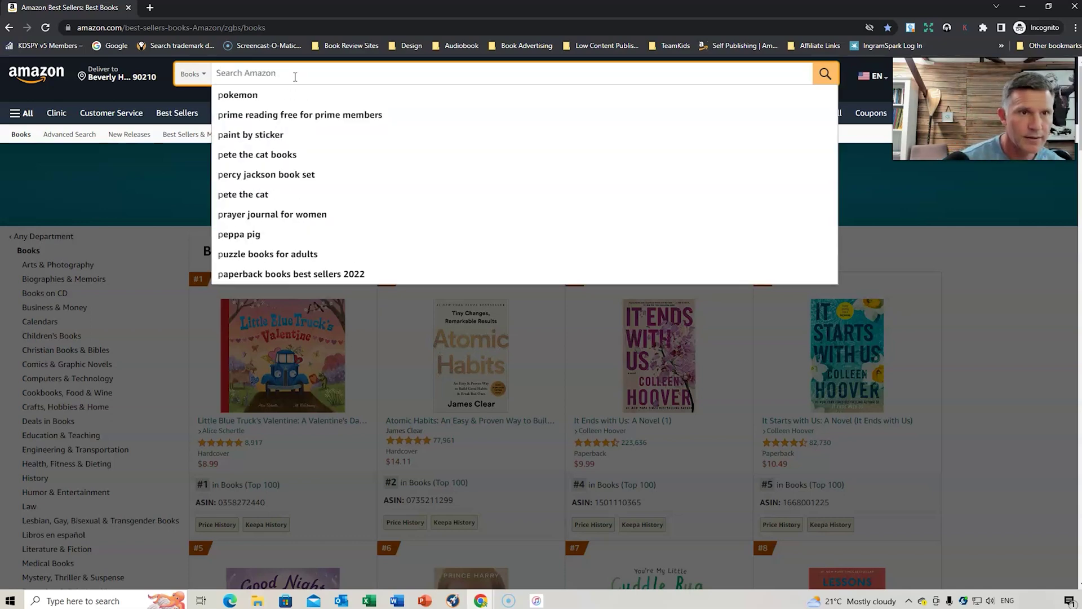
pyautogui.write('airpla')
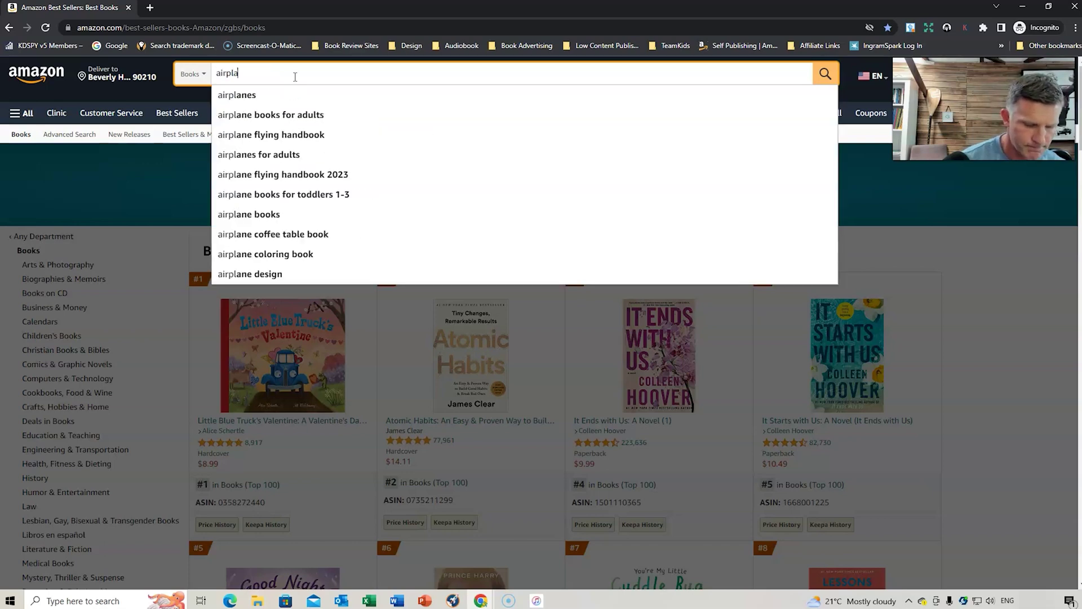
pyautogui.write('ne books for ')
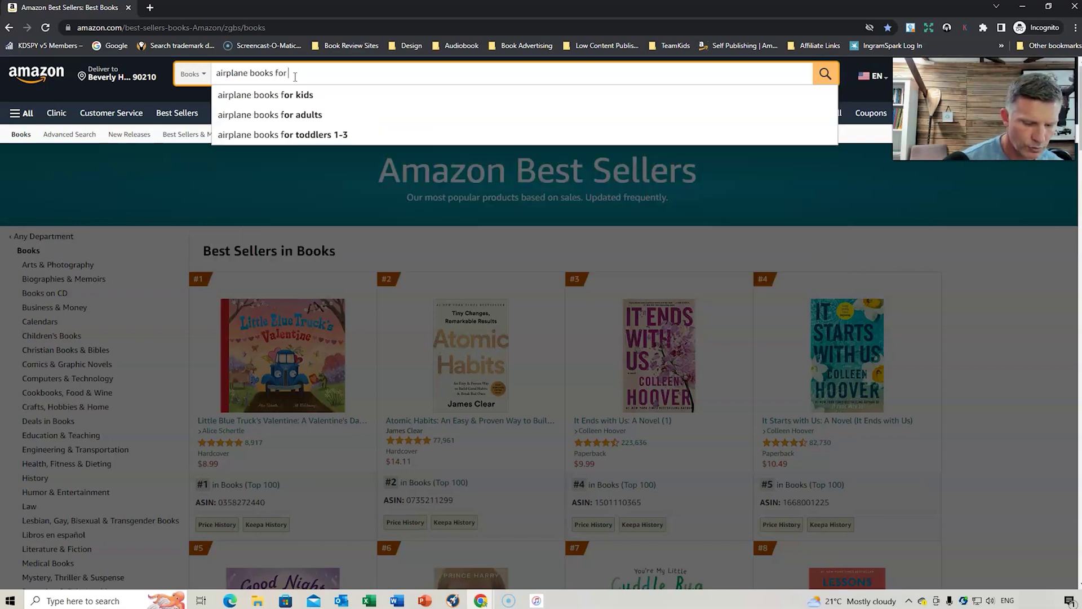
pyautogui.write('kids new t')
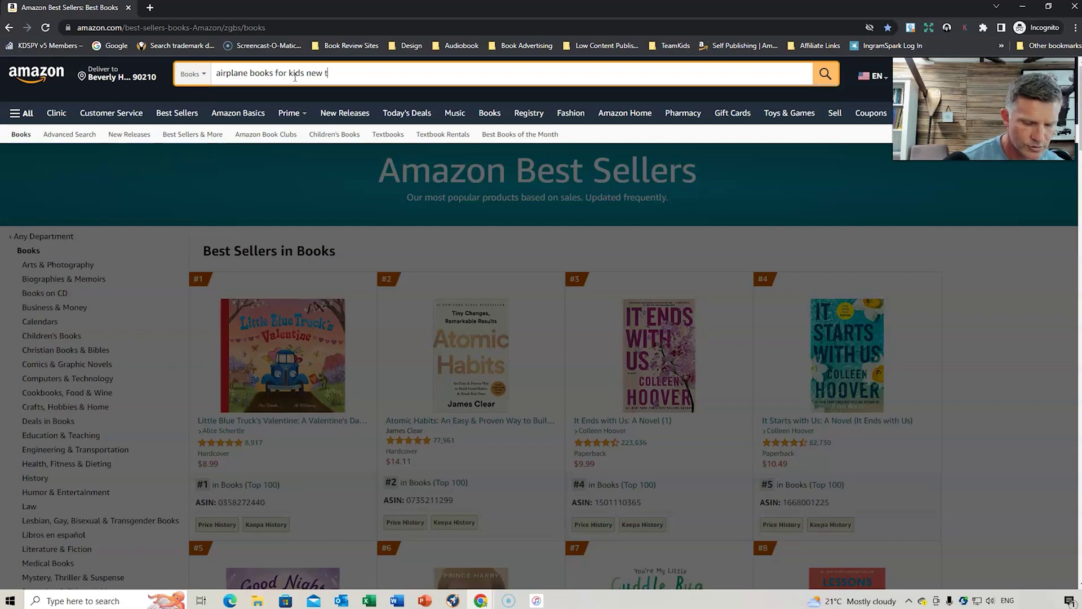
pyautogui.write('o flying')
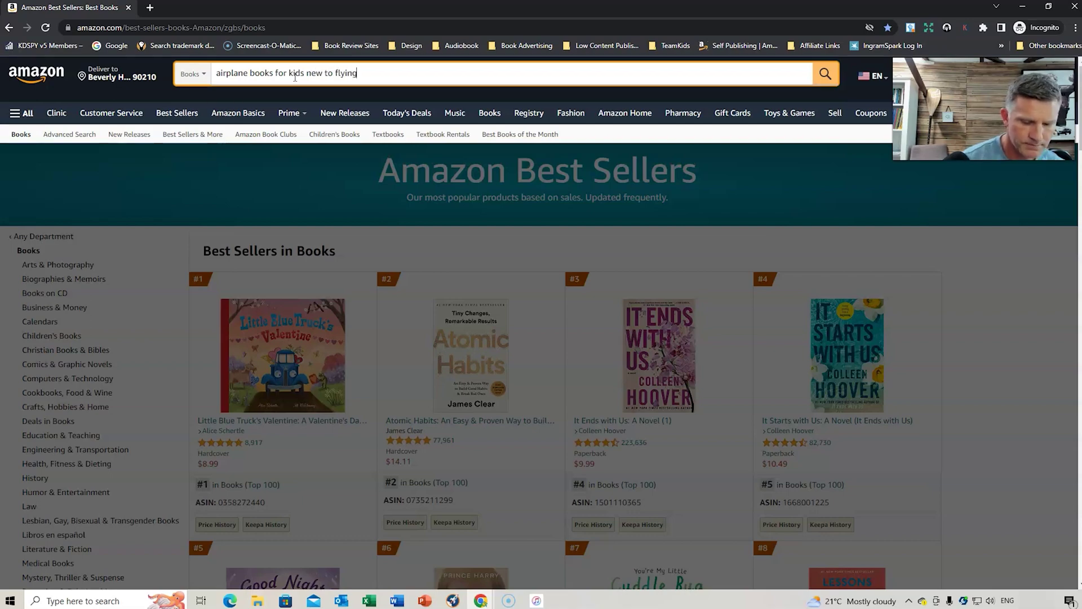
pyautogui.press('Return')
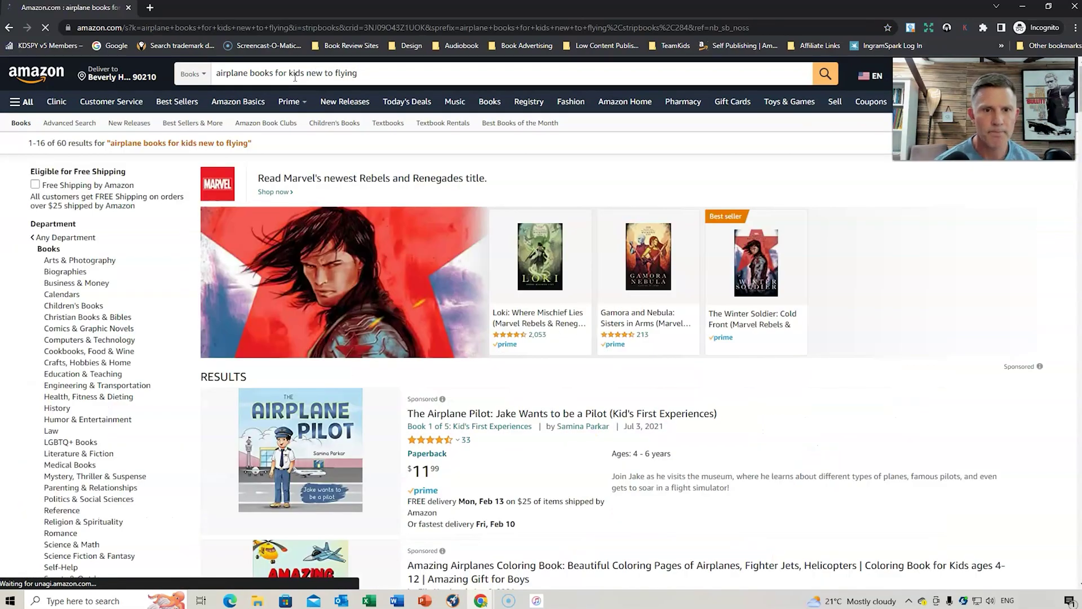
# Scroll the results checking each book's sales rank and price, such as Going on an Airplane at #12,397
pyautogui.scroll(-3, 782, 355)
pyautogui.scroll(3, 782, 355)
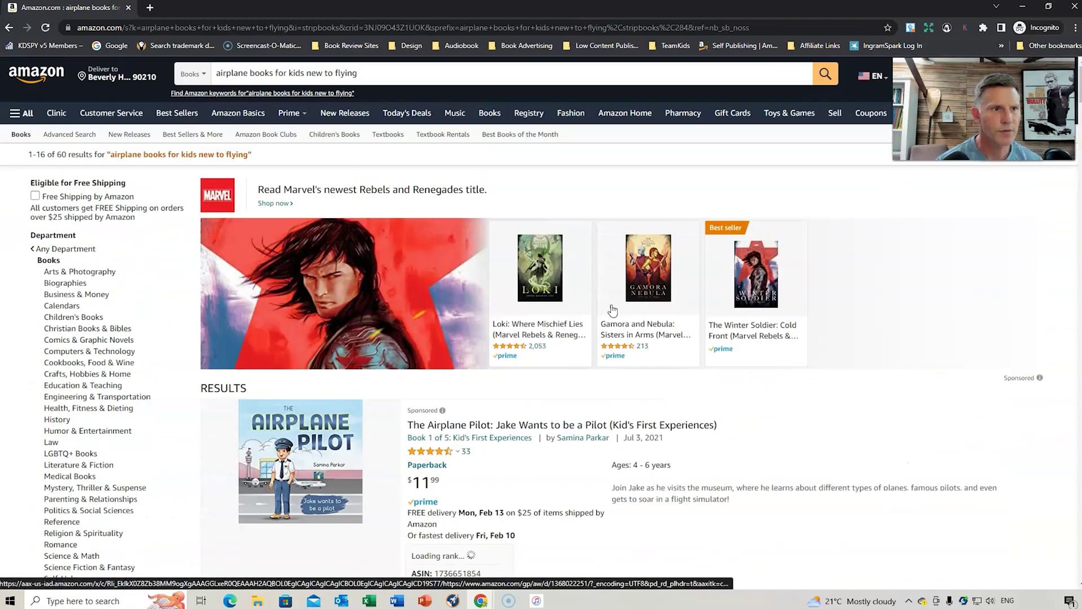
pyautogui.scroll(-5, 685, 459)
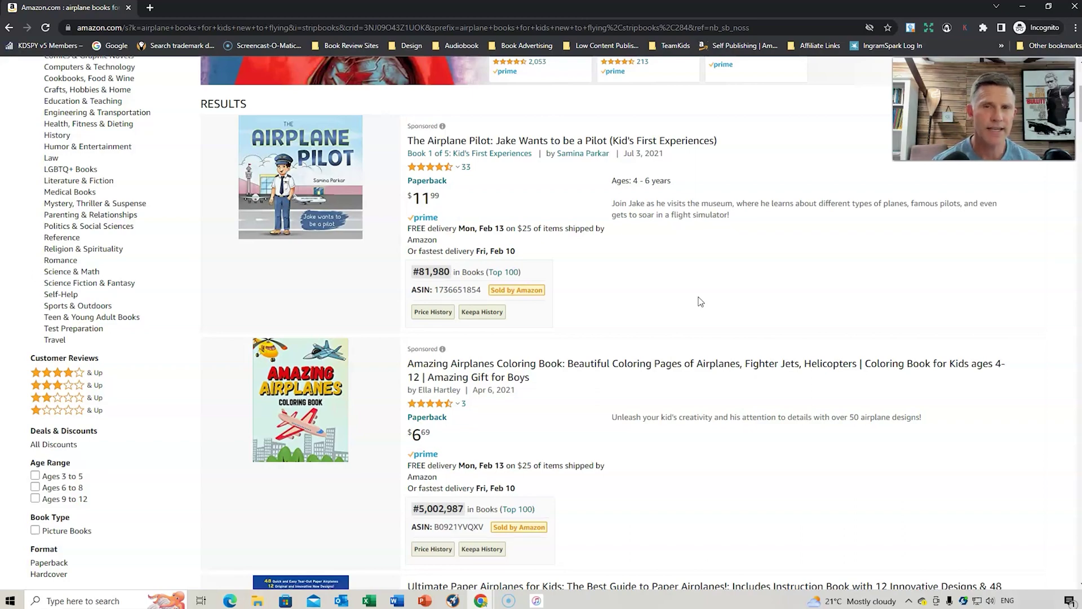
pyautogui.scroll(4, 700, 301)
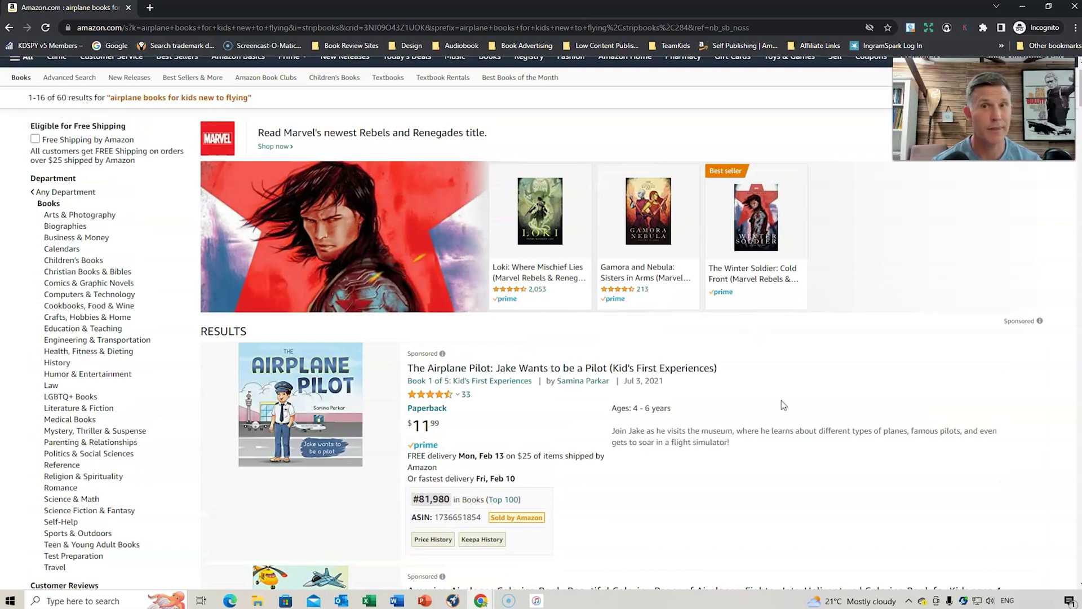
pyautogui.scroll(-3, 778, 400)
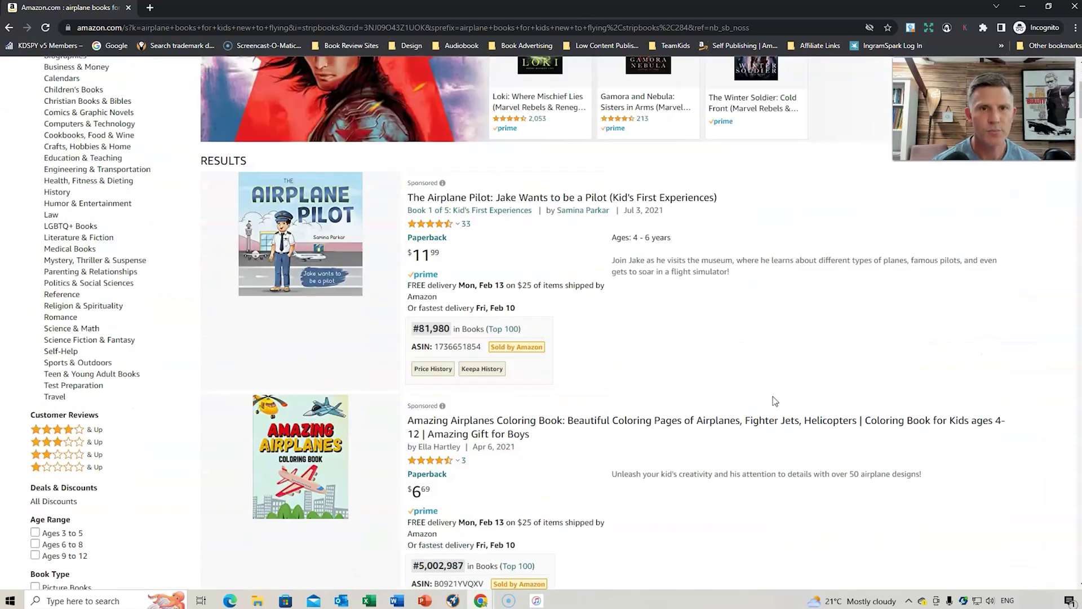
pyautogui.scroll(1, 773, 397)
pyautogui.scroll(-5, 780, 431)
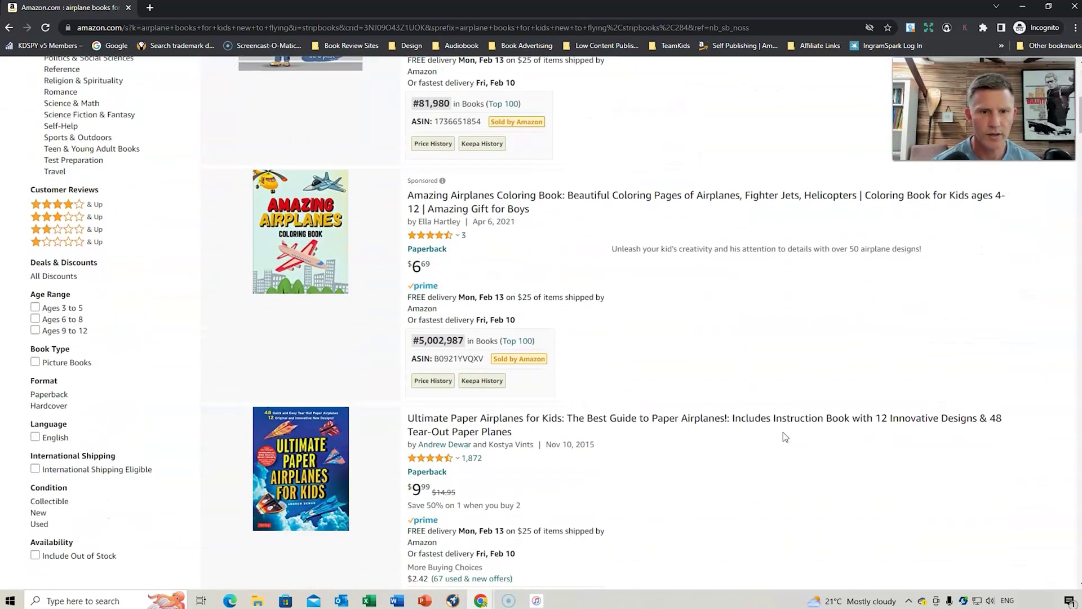
pyautogui.scroll(-5, 783, 432)
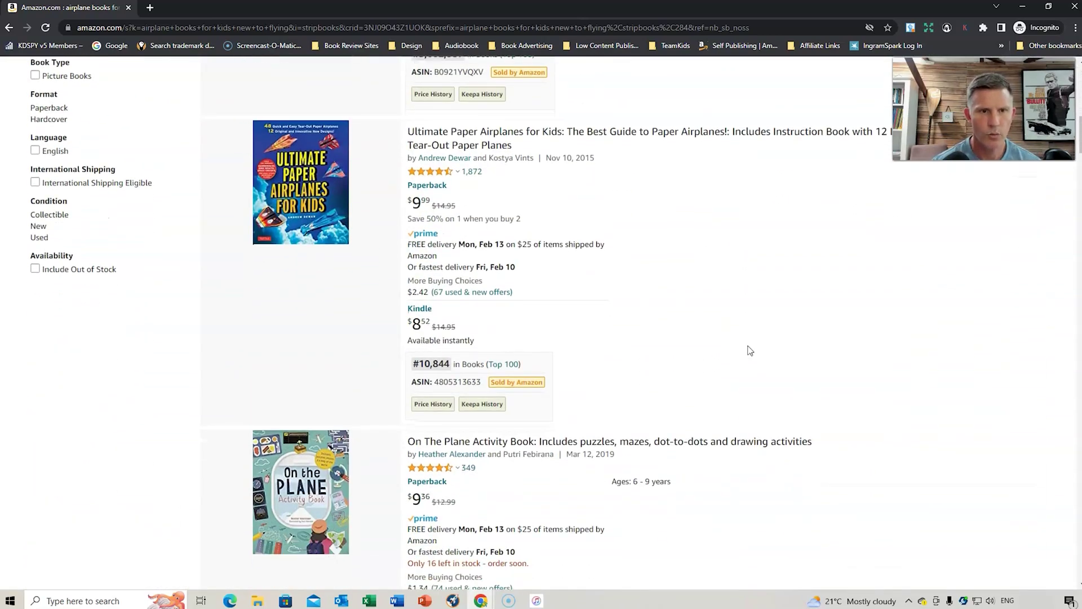
pyautogui.scroll(-4, 749, 349)
pyautogui.scroll(-5, 573, 398)
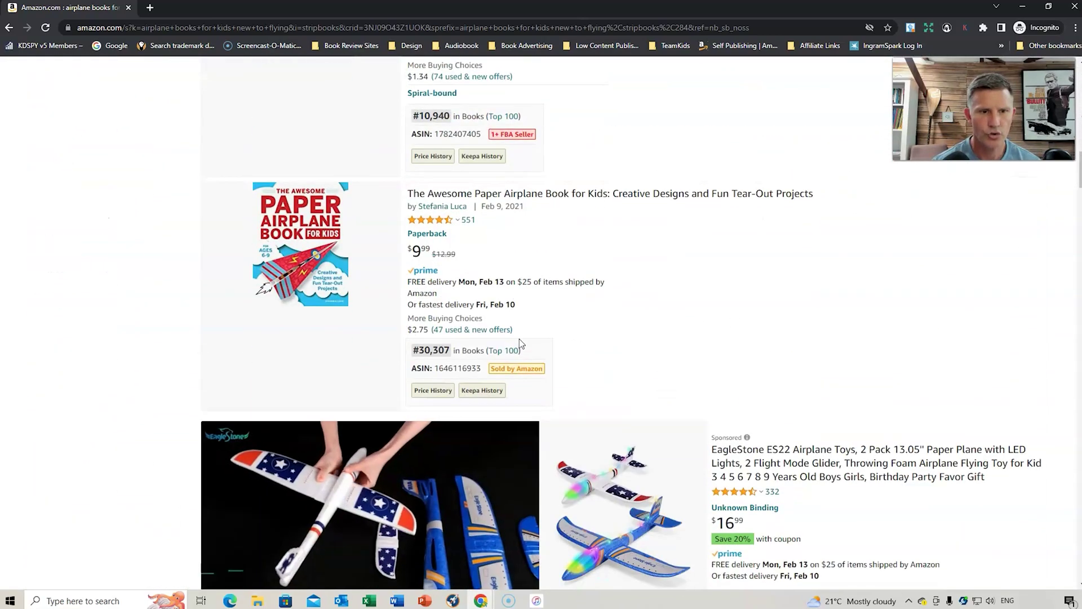
pyautogui.scroll(-8, 676, 299)
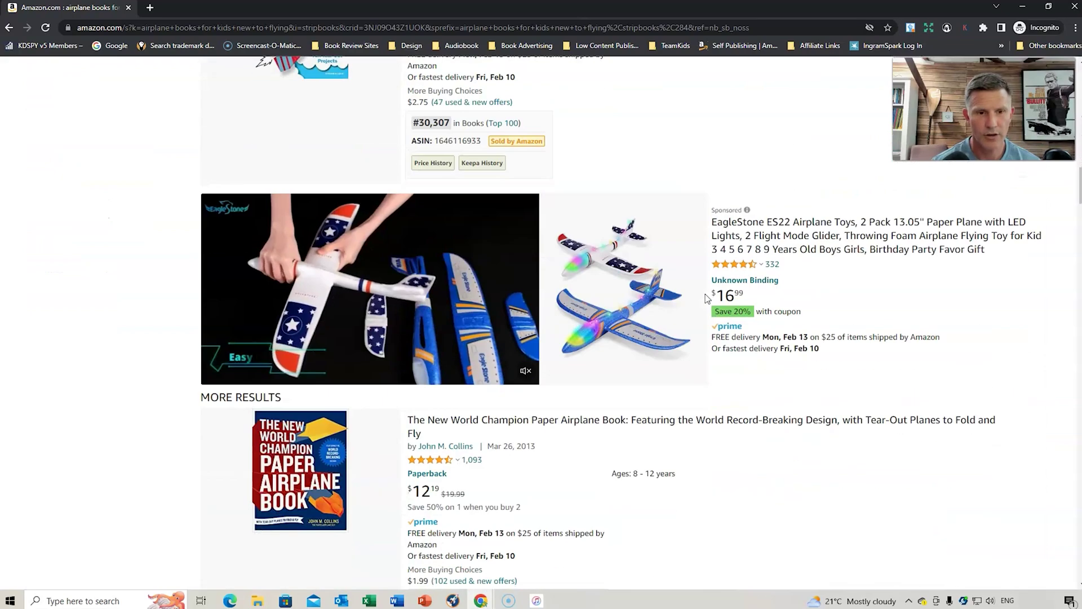
pyautogui.scroll(-5, 706, 301)
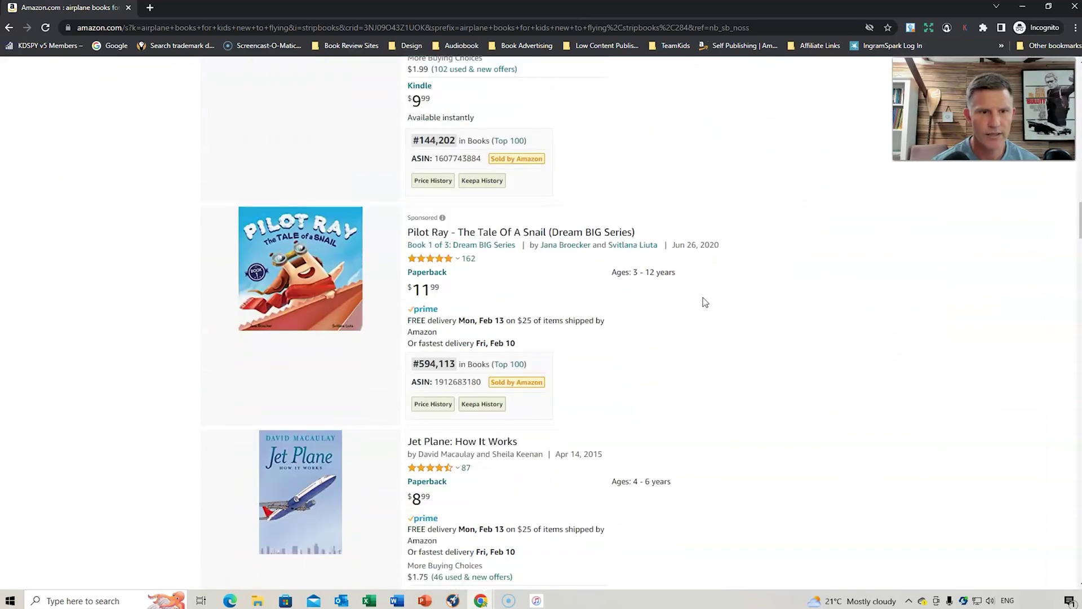
pyautogui.scroll(-4, 704, 302)
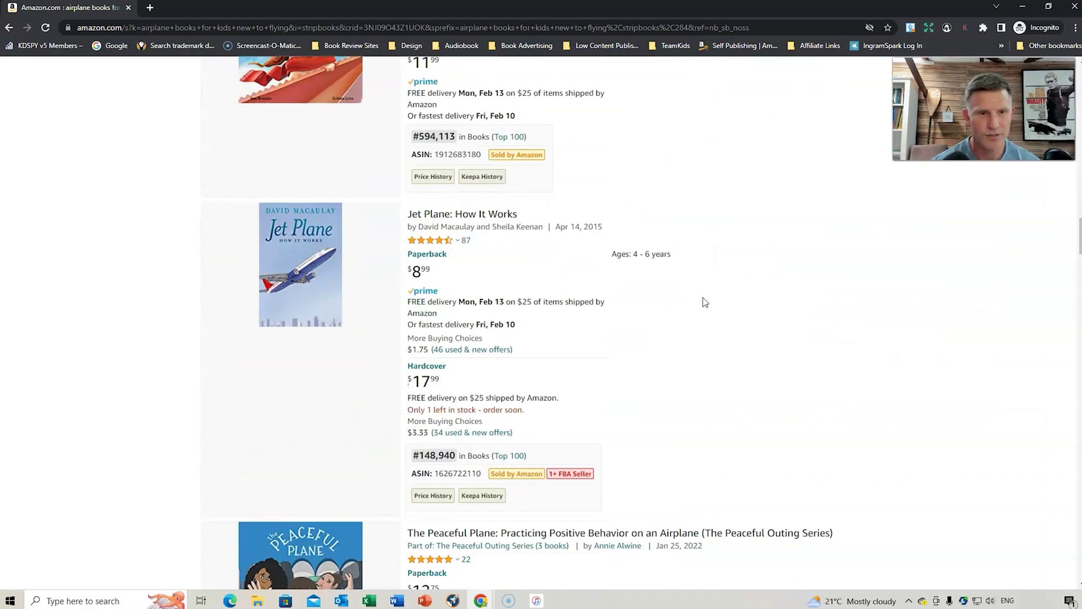
pyautogui.scroll(-1, 512, 449)
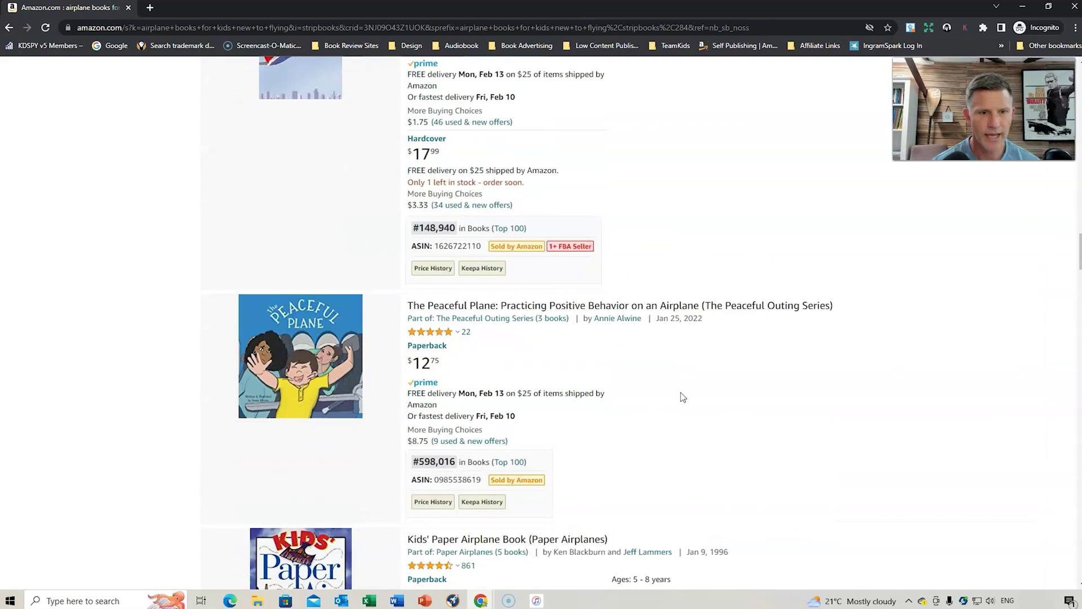
pyautogui.scroll(-3, 683, 396)
pyautogui.scroll(-13, 817, 330)
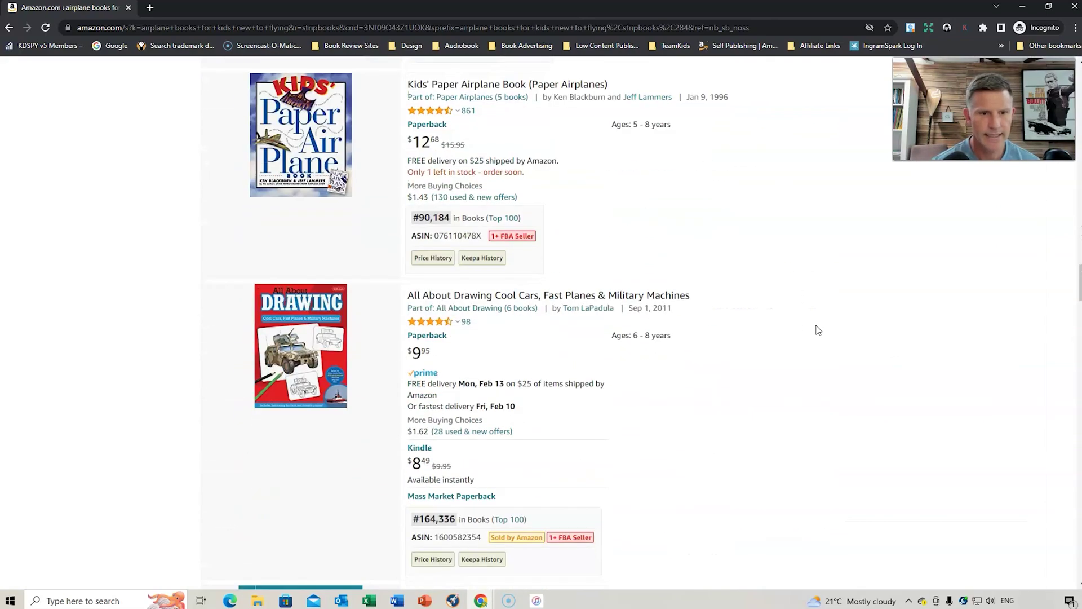
pyautogui.scroll(-5, 818, 331)
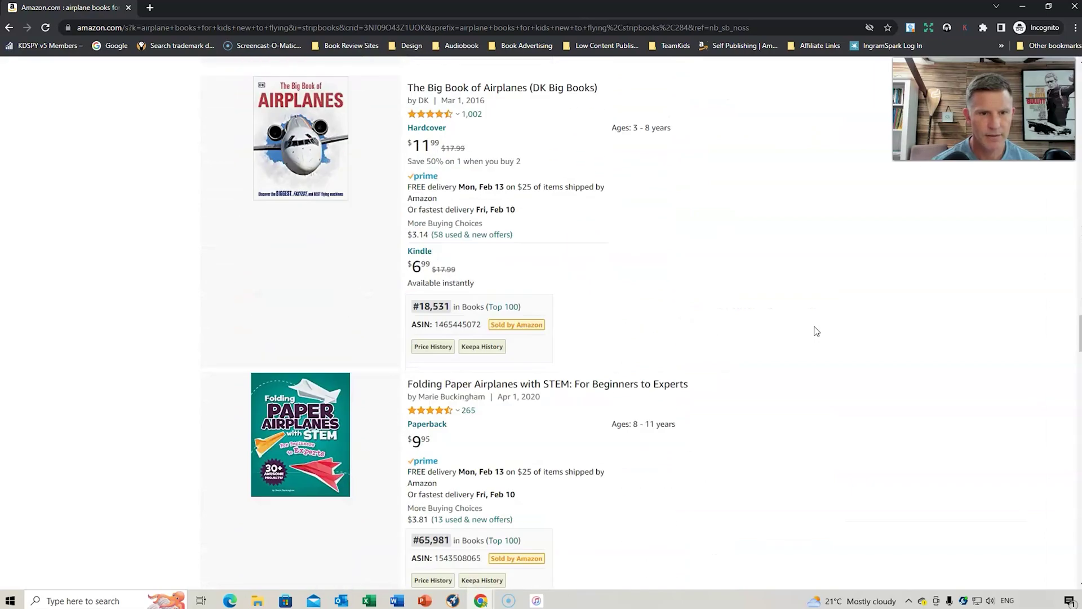
pyautogui.scroll(-13, 684, 309)
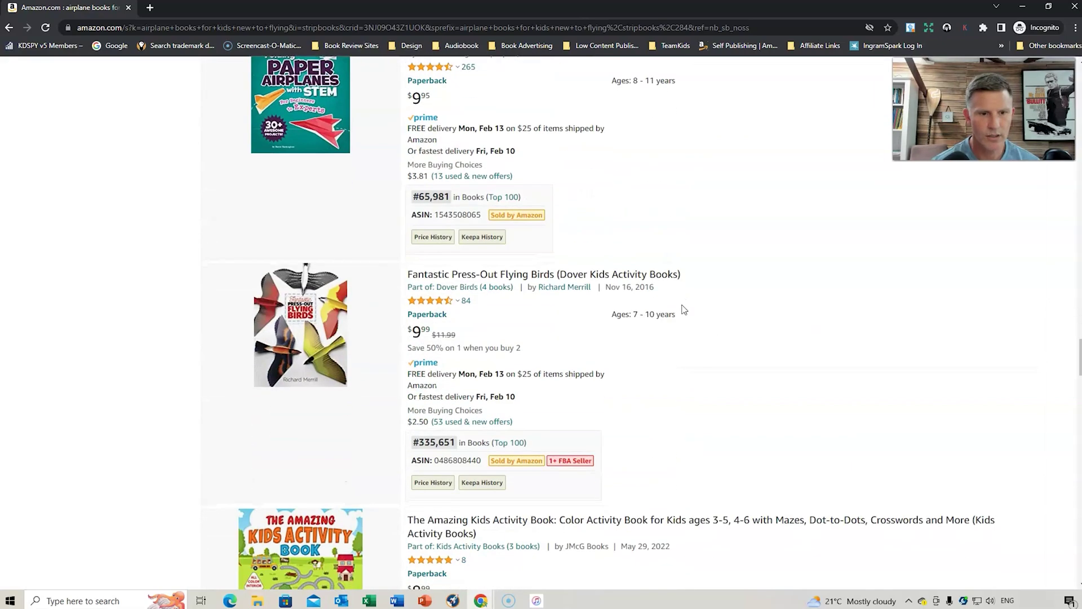
pyautogui.scroll(-4, 684, 310)
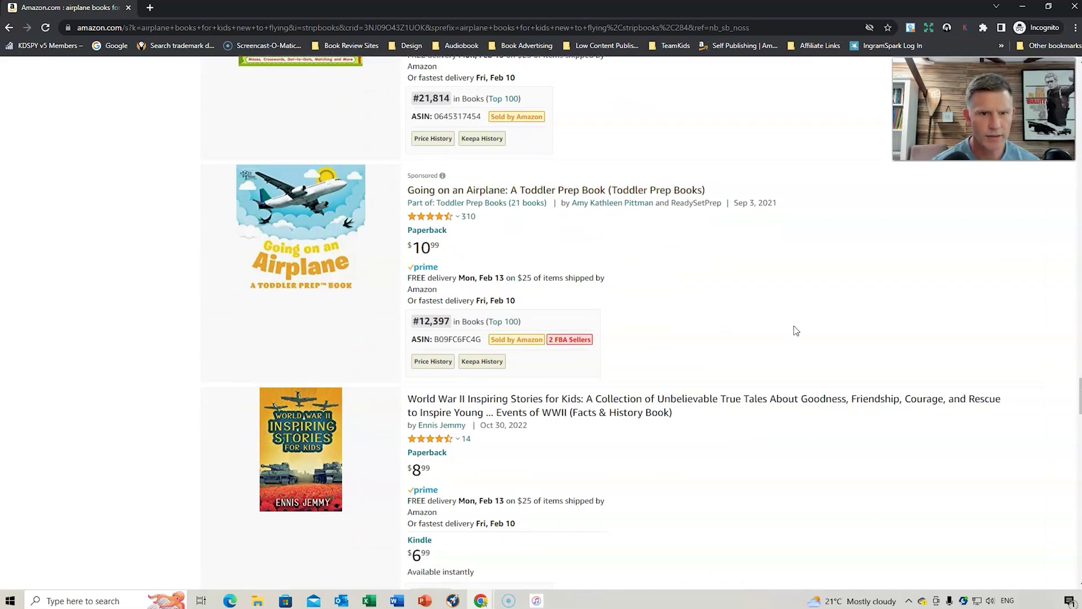
pyautogui.scroll(-2, 789, 327)
pyautogui.scroll(3, 786, 323)
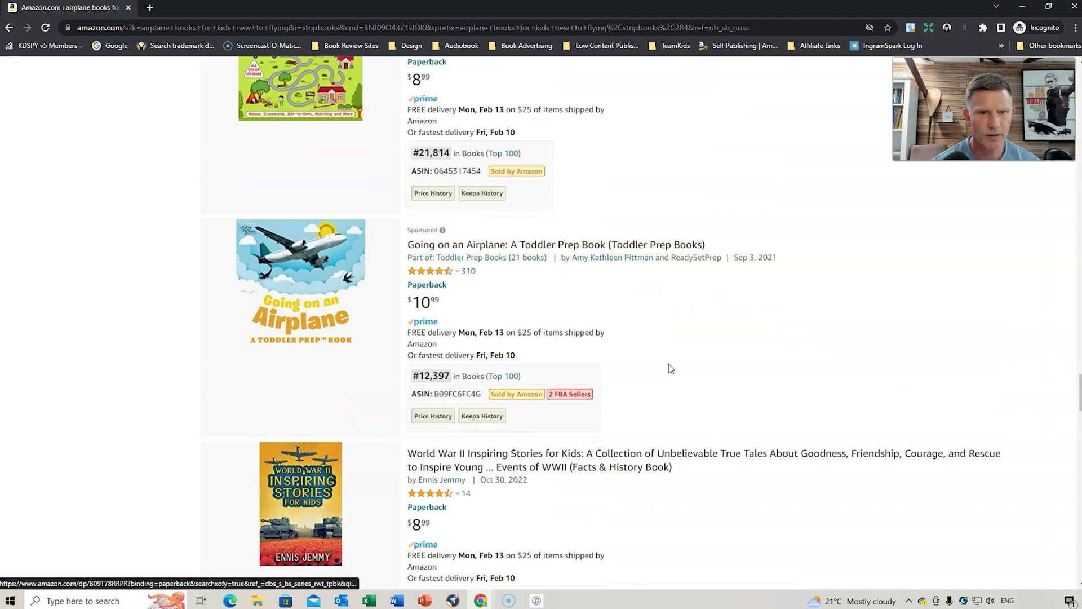
pyautogui.scroll(-20, 671, 369)
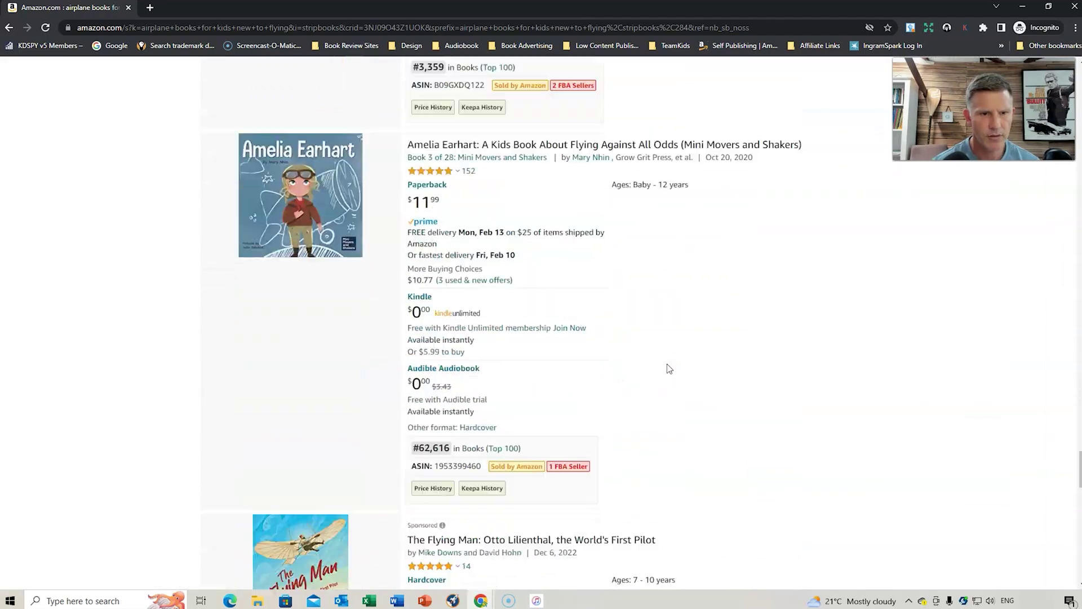
pyautogui.scroll(-20, 669, 368)
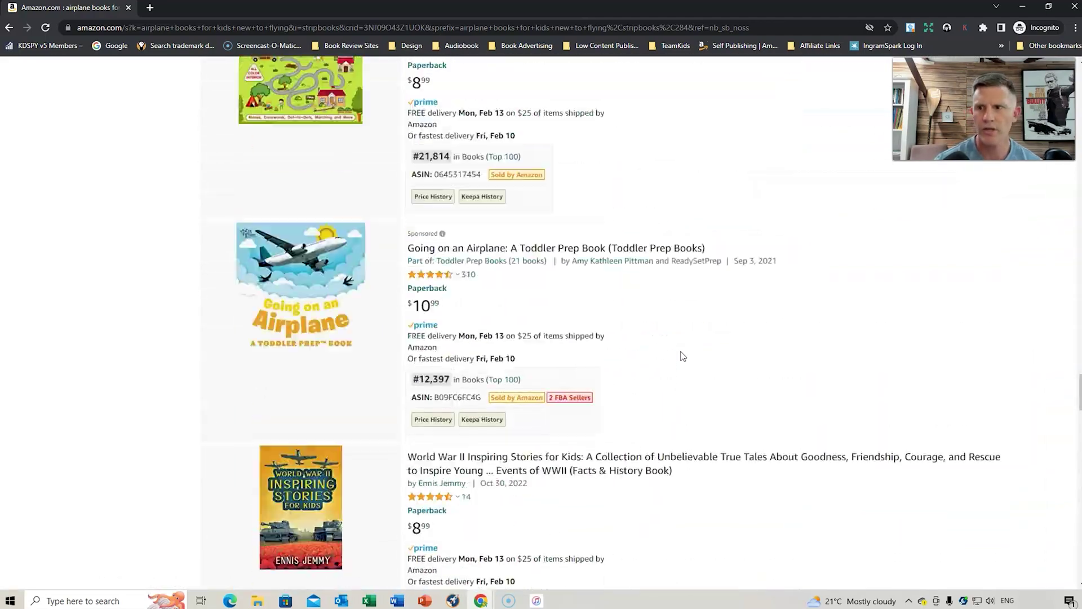
pyautogui.scroll(-20, 682, 357)
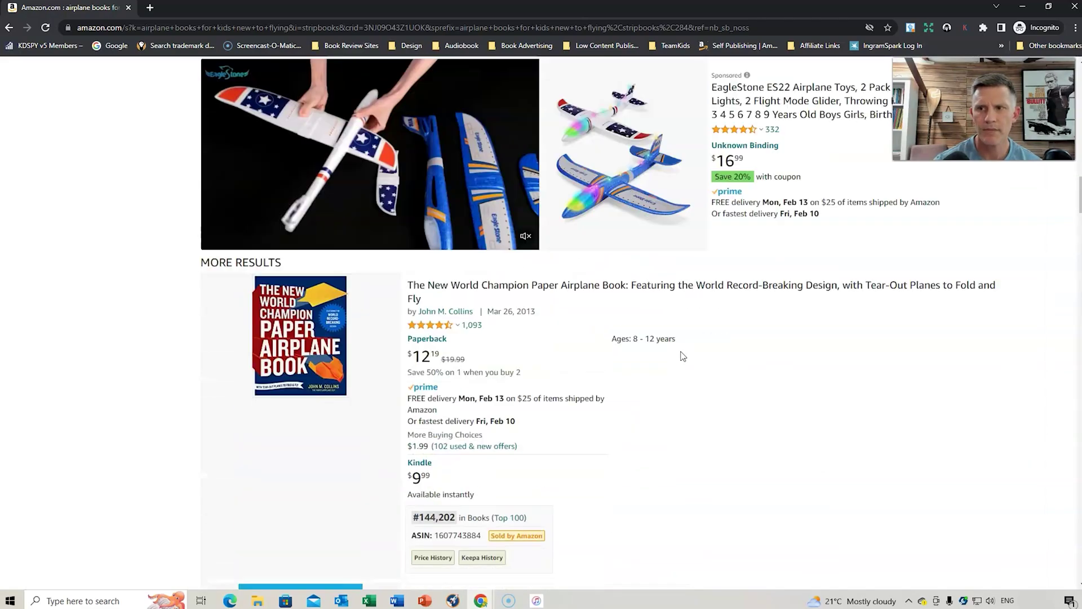
pyautogui.scroll(20, 682, 356)
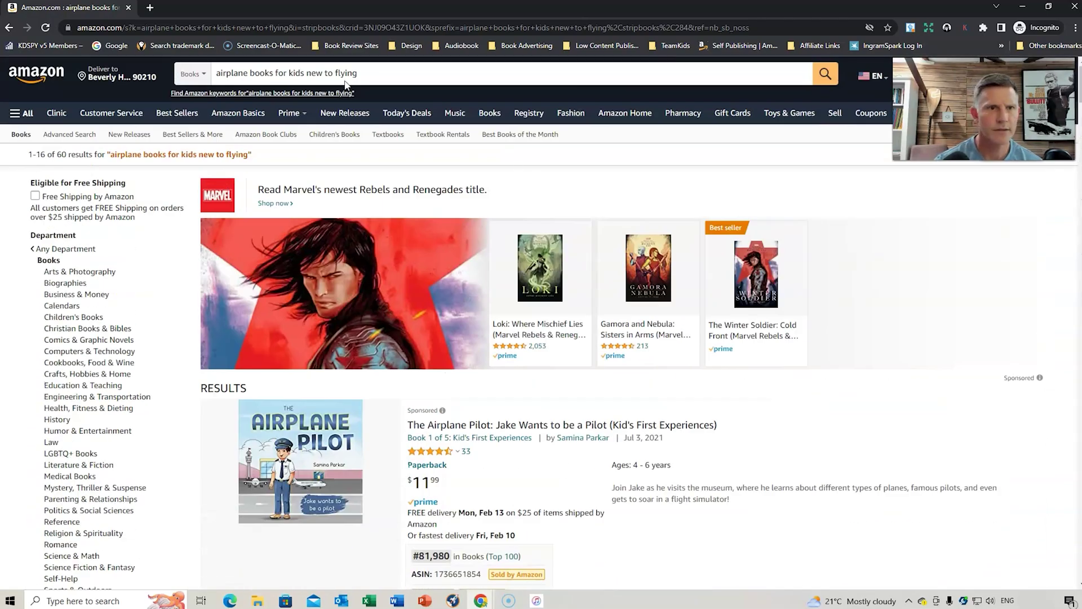
pyautogui.moveTo(358, 72); pyautogui.dragTo(218, 70)
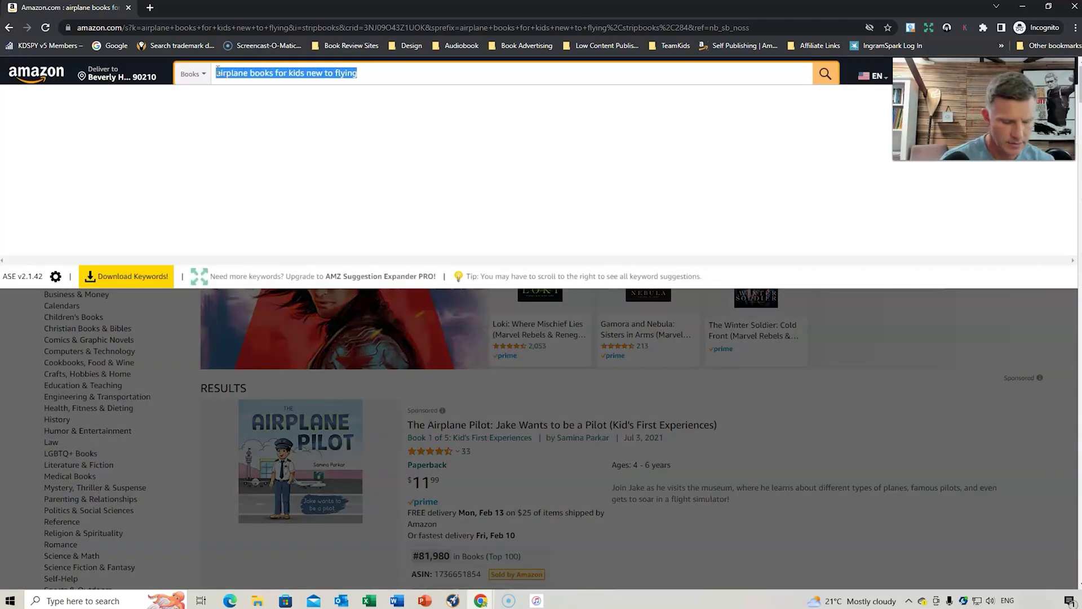
# Replace the query with 'going on an airplane' and search Books
pyautogui.press('BackSpace')
pyautogui.write('going on ')
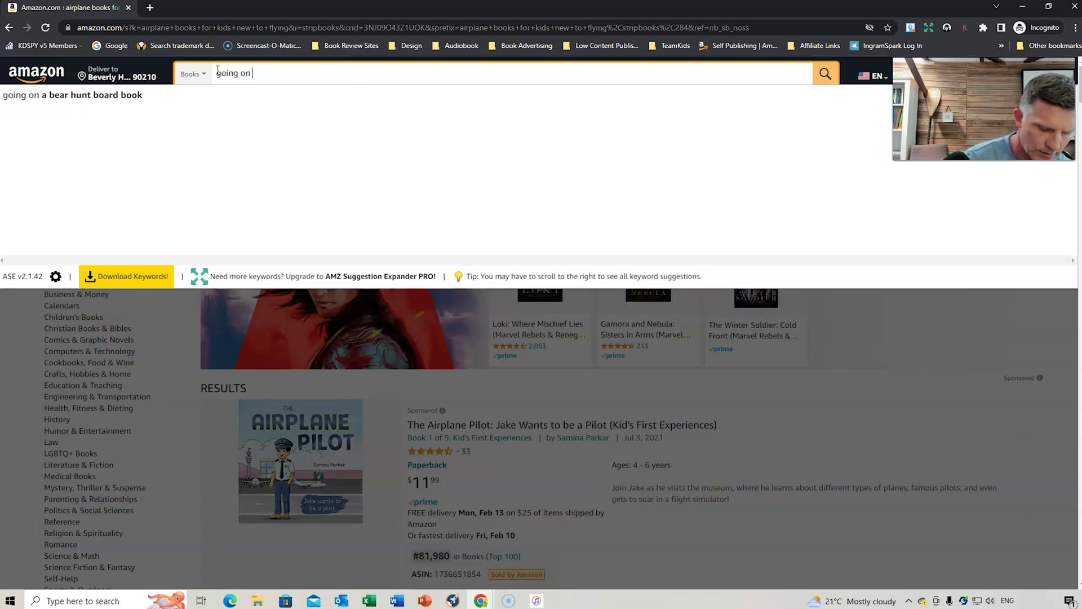
pyautogui.write('an airplan')
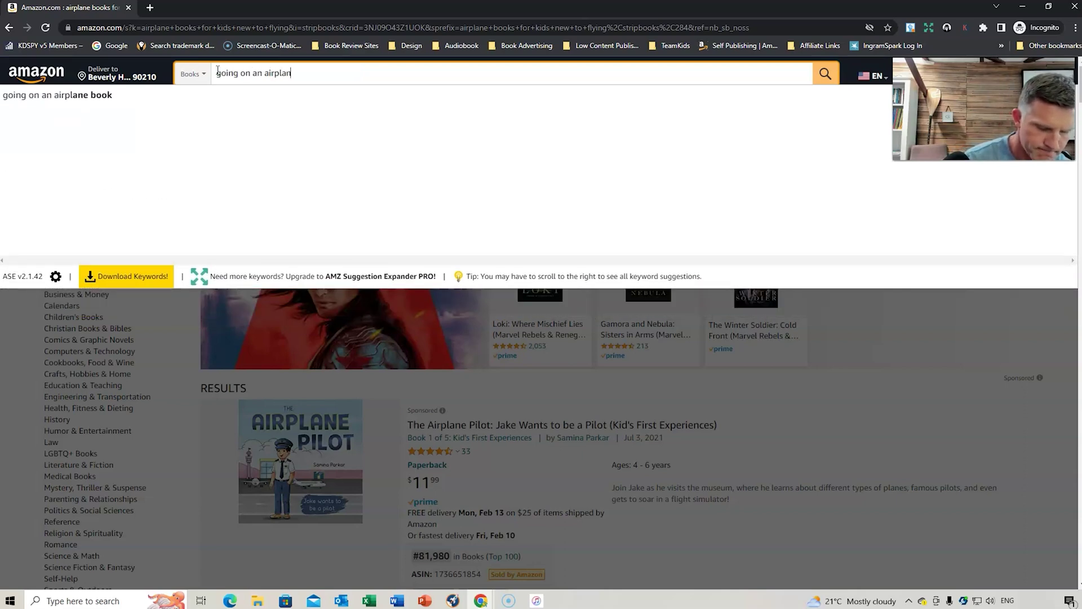
pyautogui.write('e')
pyautogui.press('Return')
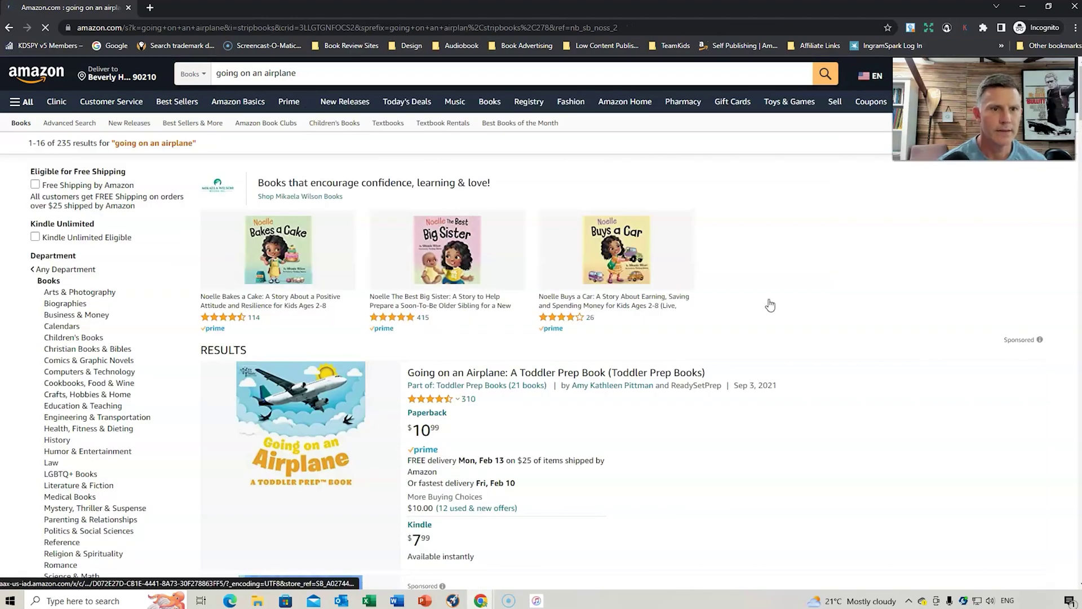
# Compare the top competing titles, then open the Going on an Airplane toddler book
pyautogui.scroll(-3, 770, 305)
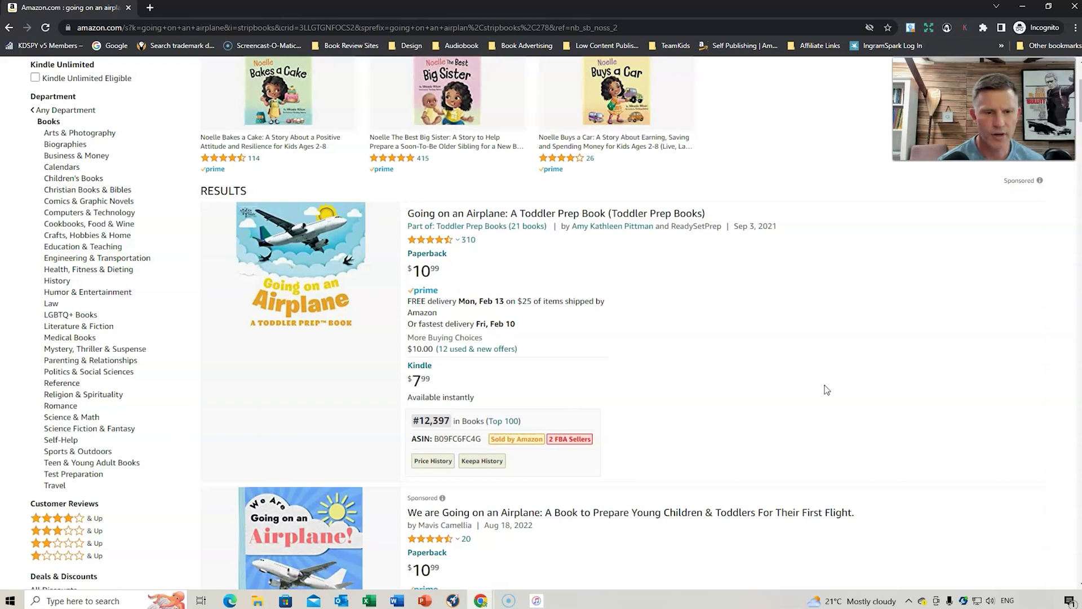
pyautogui.scroll(-4, 826, 389)
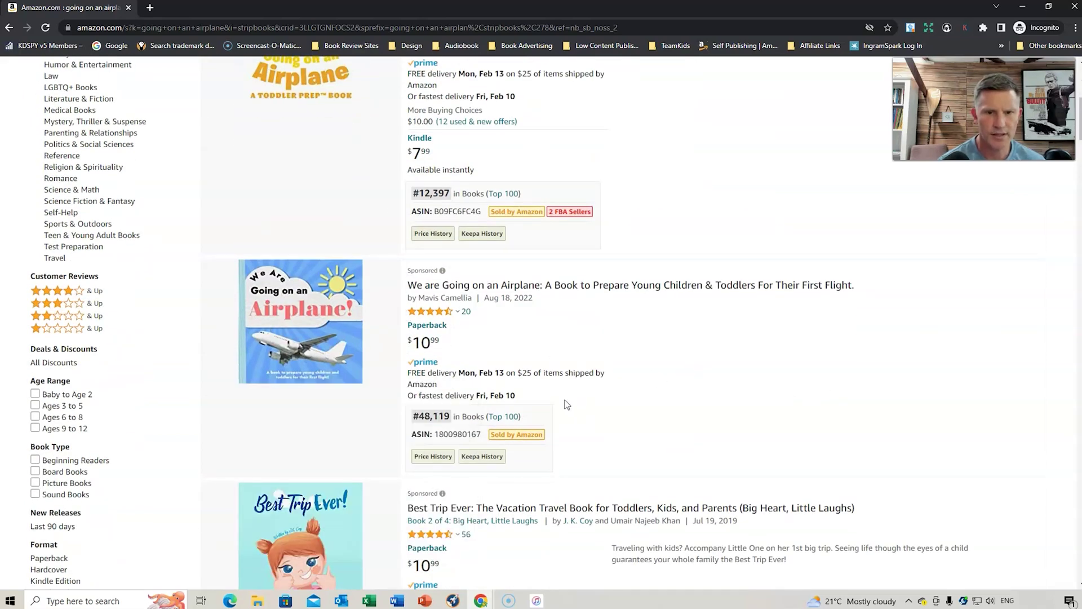
pyautogui.scroll(1, 701, 416)
pyautogui.moveTo(318, 393)
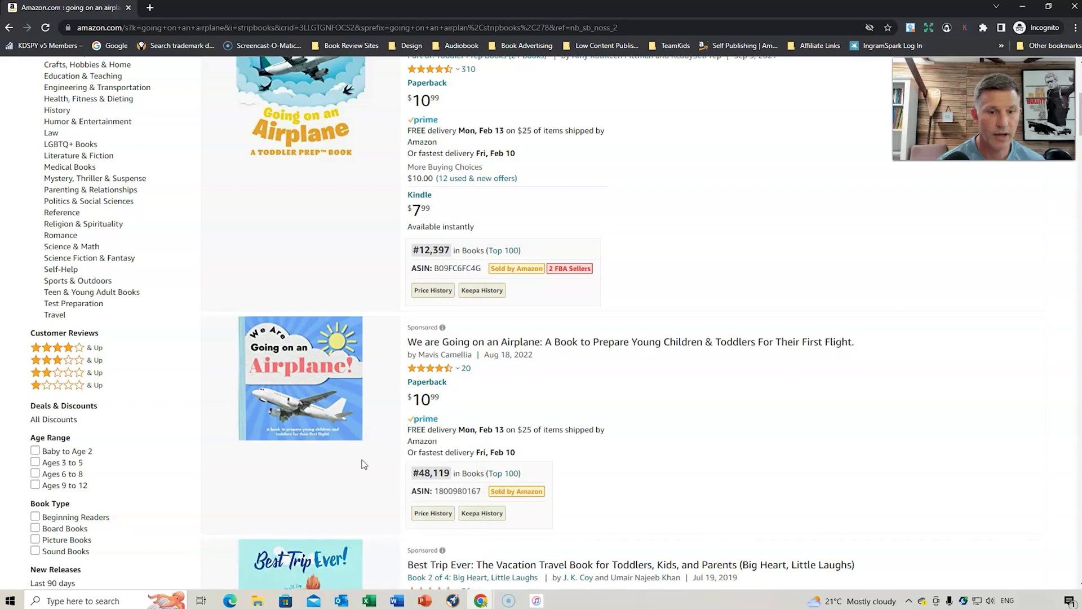
pyautogui.scroll(5, 347, 431)
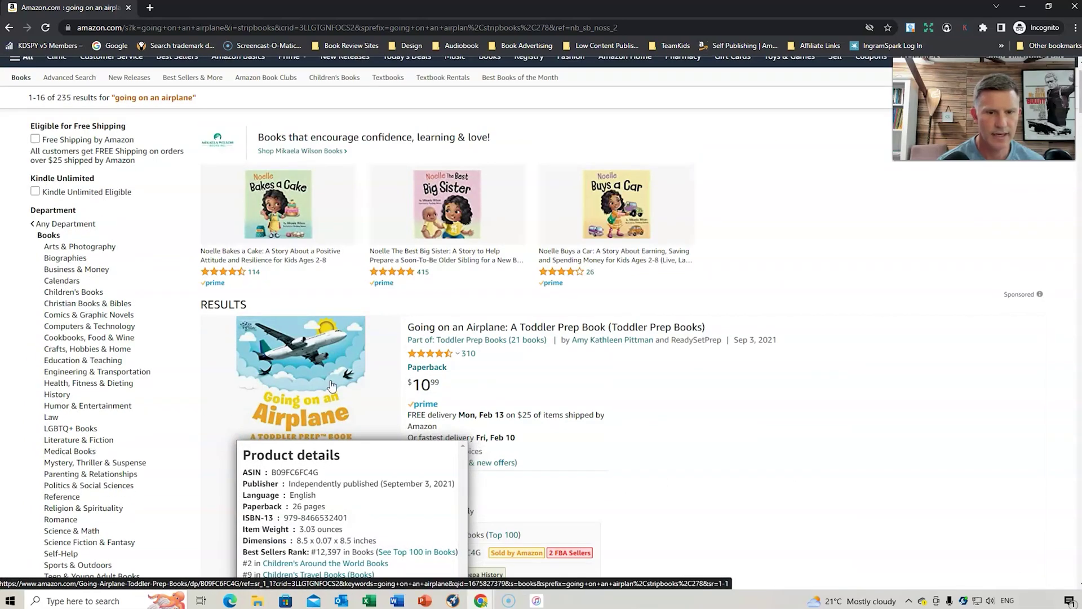
pyautogui.scroll(-3, 862, 406)
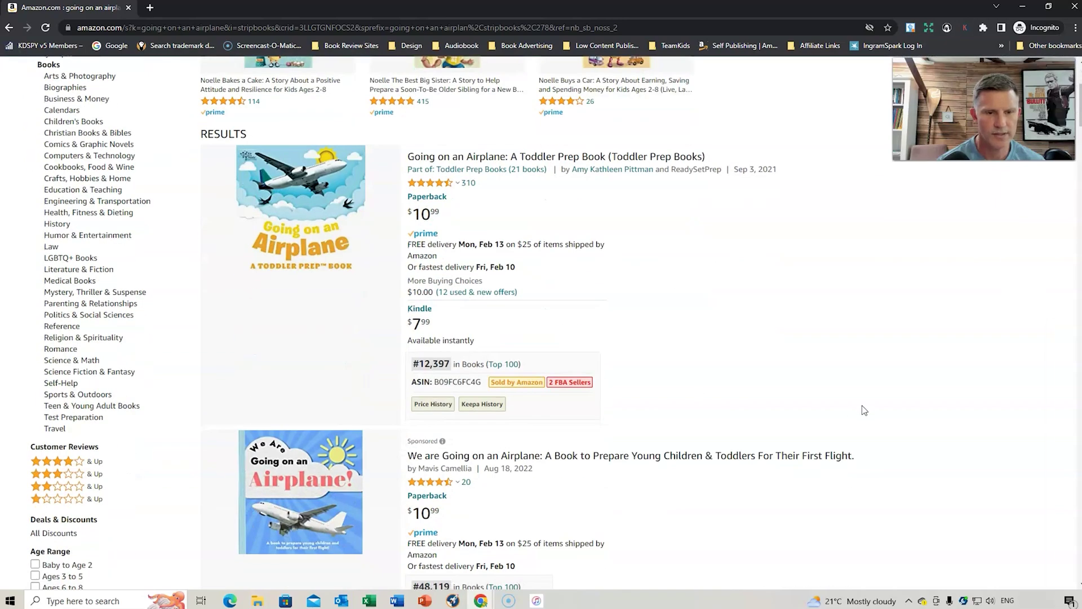
pyautogui.scroll(-3, 861, 405)
pyautogui.scroll(2, 327, 292)
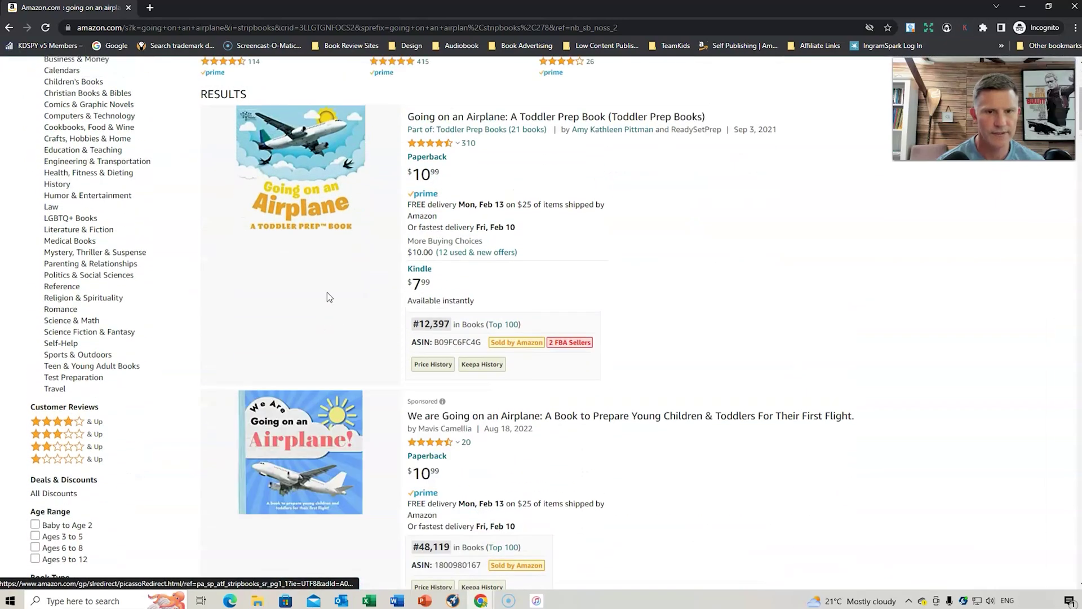
pyautogui.scroll(1, 330, 297)
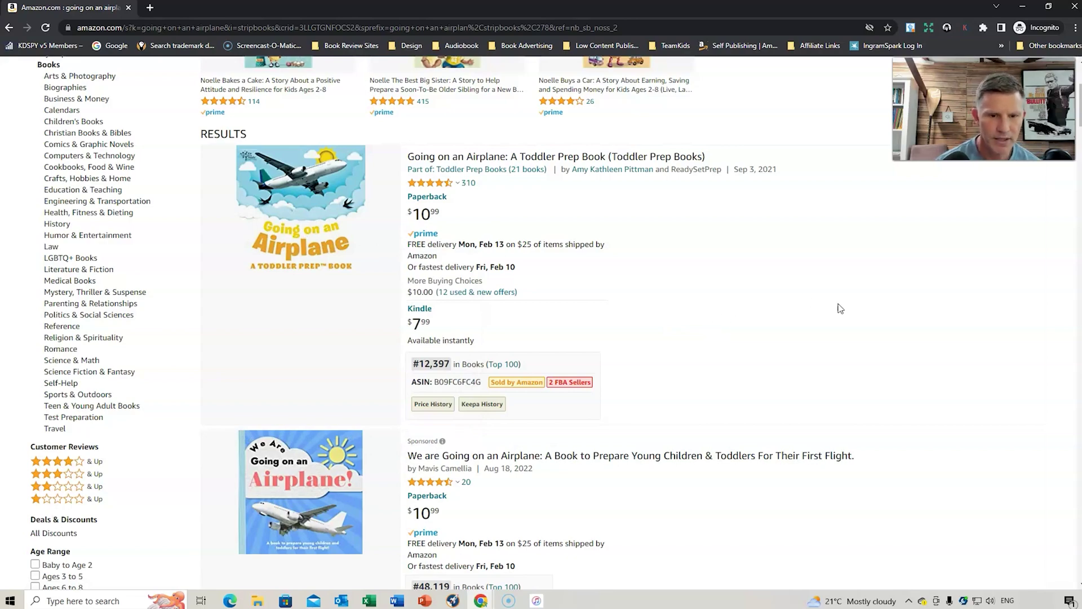
pyautogui.scroll(-4, 840, 316)
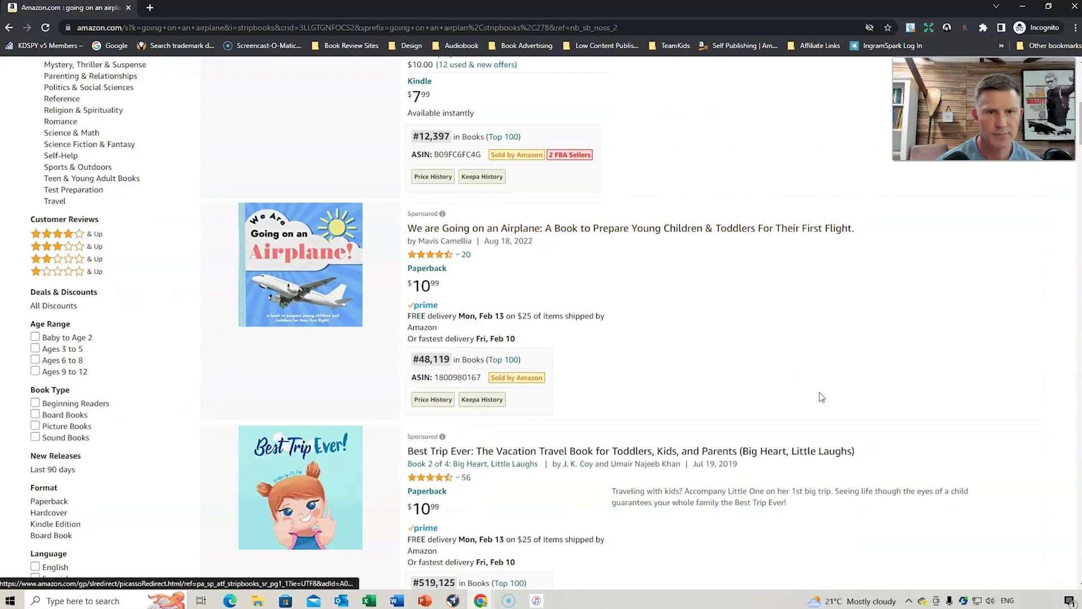
pyautogui.scroll(5, 816, 397)
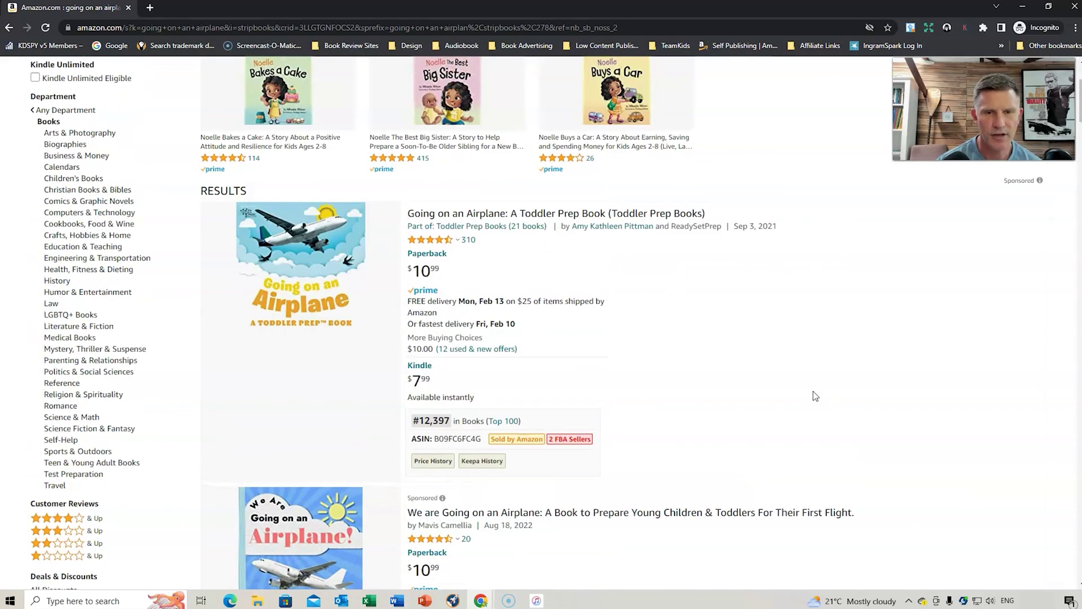
pyautogui.click(465, 214)
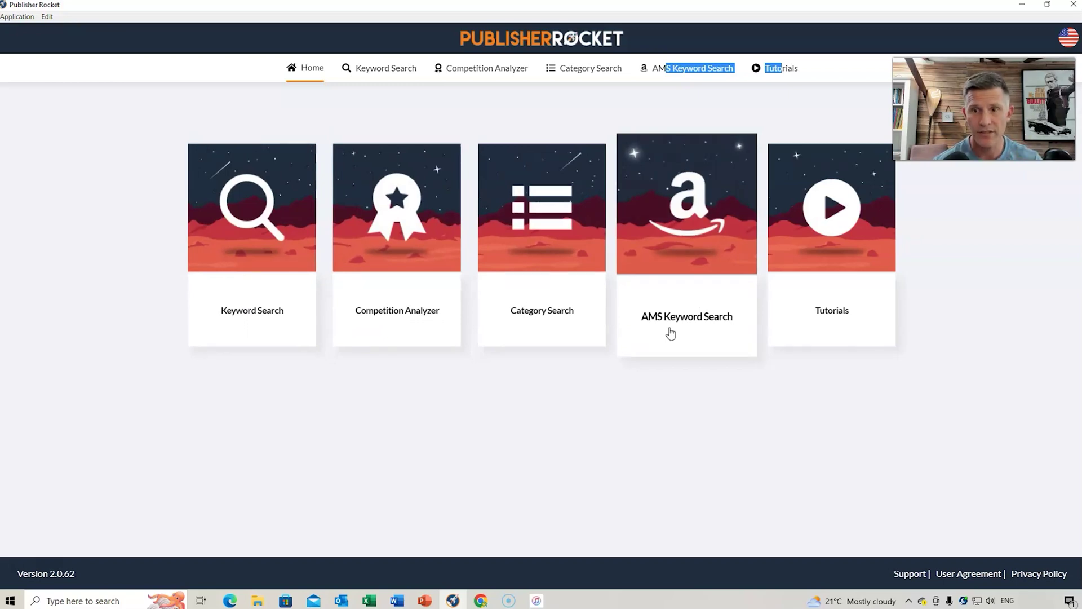
# Show Publisher Rocket's home screen with Keyword Search, Competition Analyzer and the other tools
pyautogui.click(235, 329)
# Run a Books Keyword Search for 'airplane book for toddlers'
pyautogui.click(235, 329)
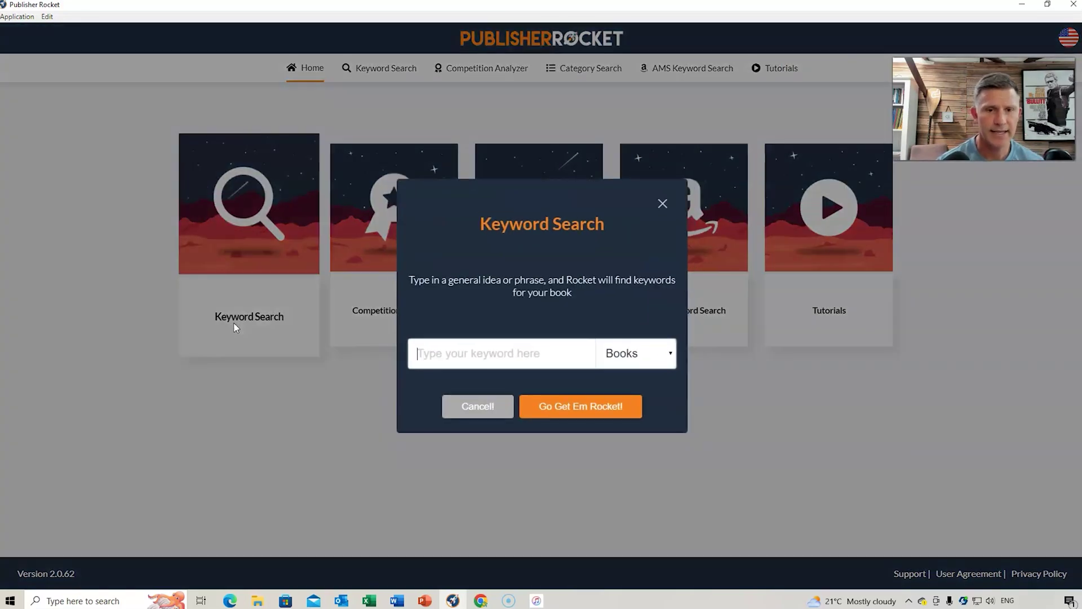
pyautogui.click(430, 351)
pyautogui.write('ai')
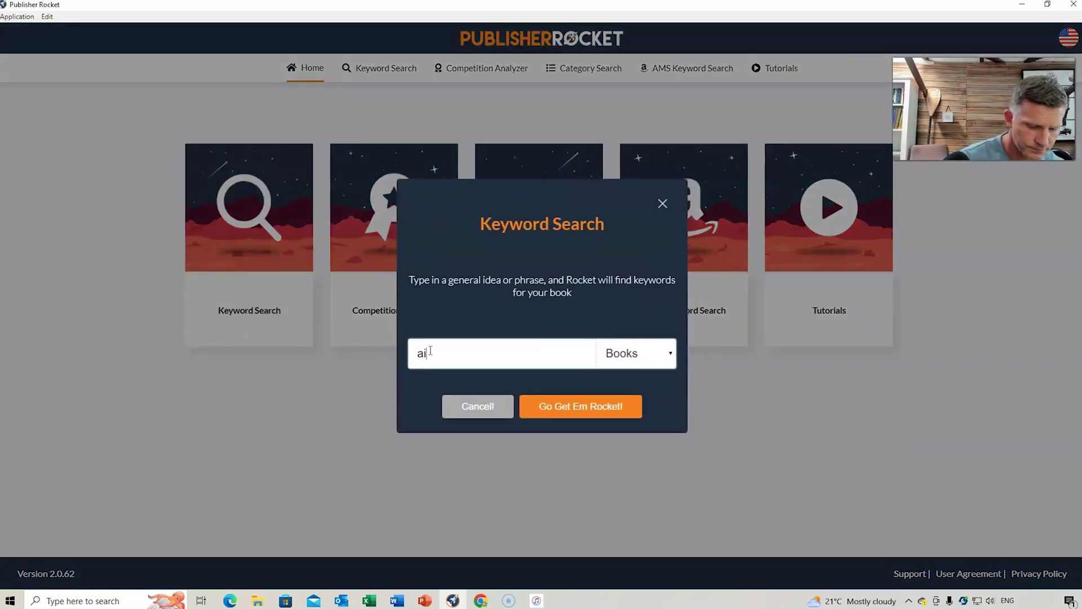
pyautogui.write('rplane ')
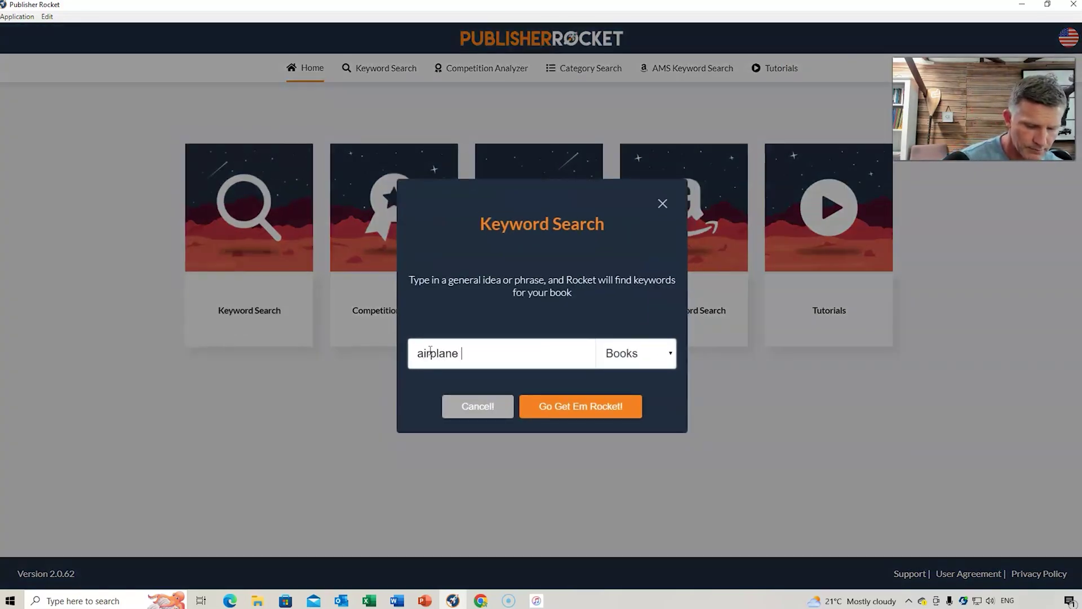
pyautogui.write('book for to')
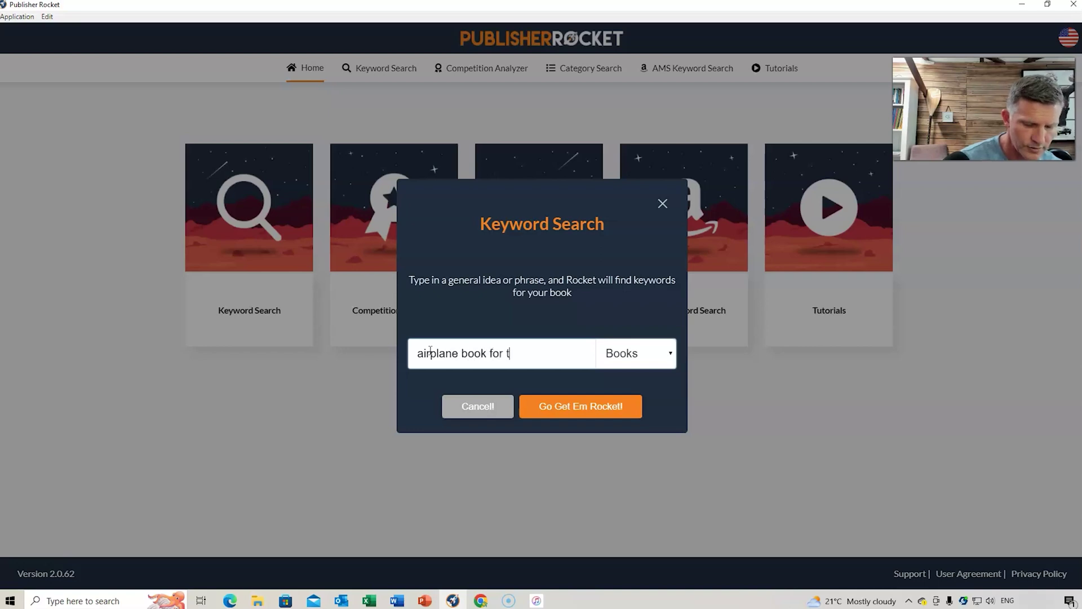
pyautogui.write('ddlers')
pyautogui.press('Return')
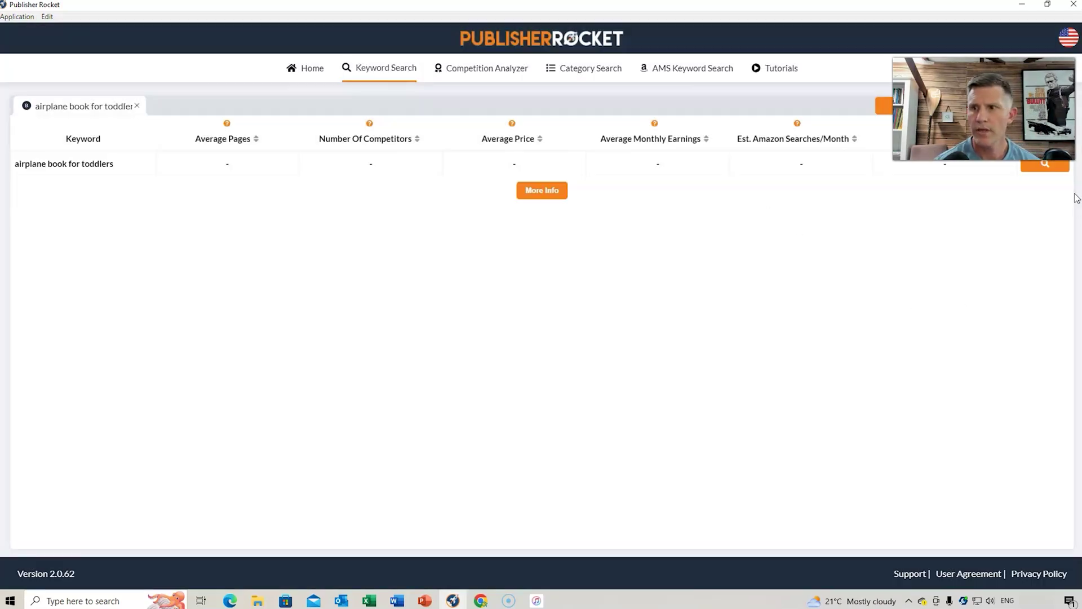
# Load the keyword's full data (1,264 monthly searches, competitive score 50) and list its competitors
pyautogui.click(1048, 167)
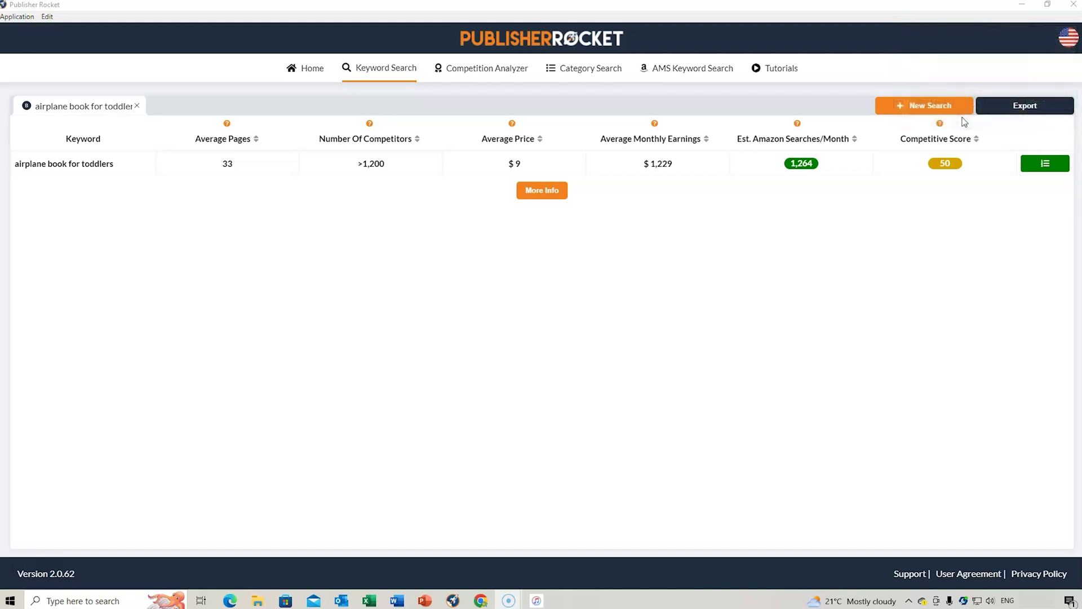
pyautogui.moveTo(941, 162)
pyautogui.moveTo(800, 160)
pyautogui.click(1045, 165)
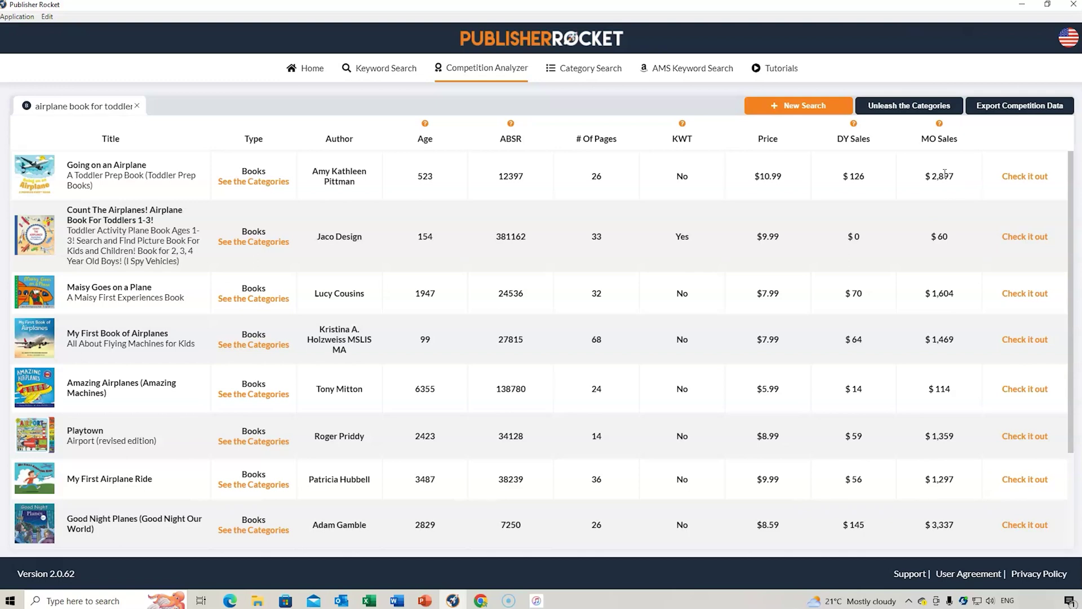
# Scroll the competing books table for 'airplane book for toddlers' to find My First Book of Airplanes
pyautogui.scroll(-1, 940, 317)
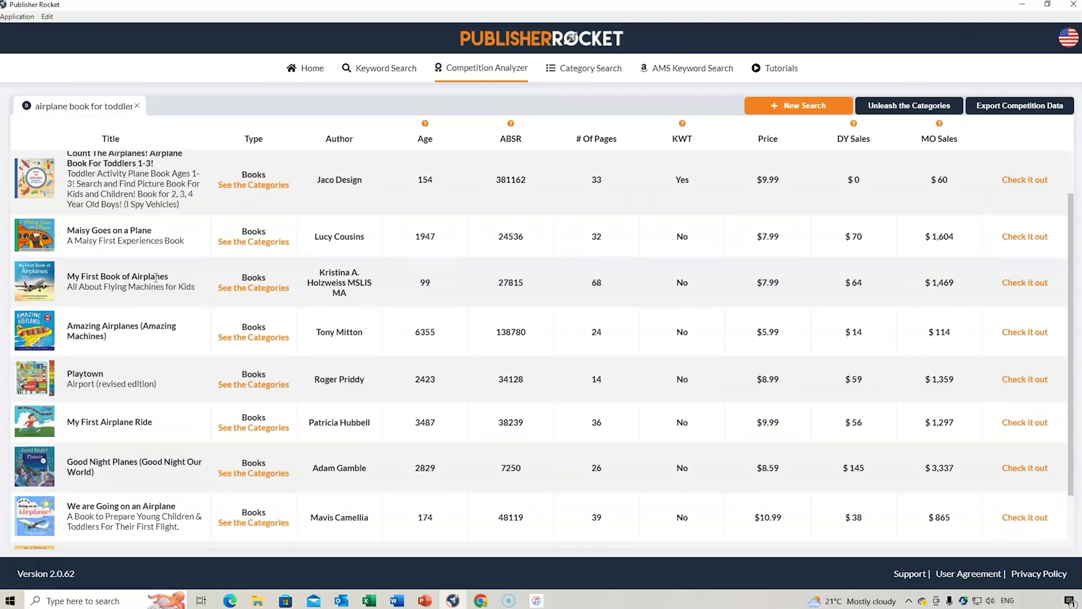
pyautogui.scroll(-1, 130, 339)
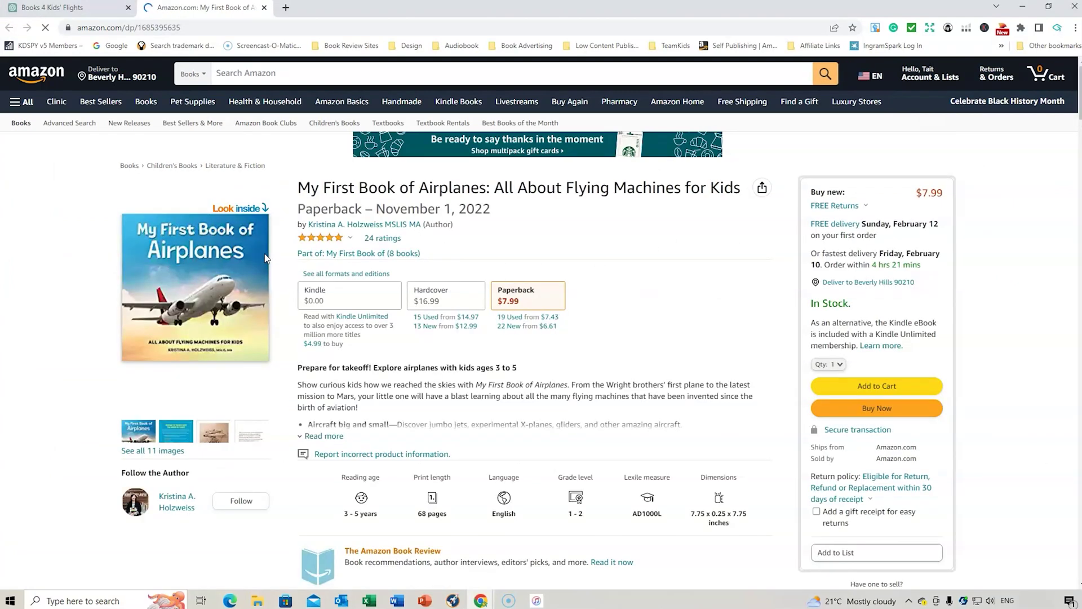
# Look inside the My First Book of Airplanes preview, then close it
pyautogui.click(232, 251)
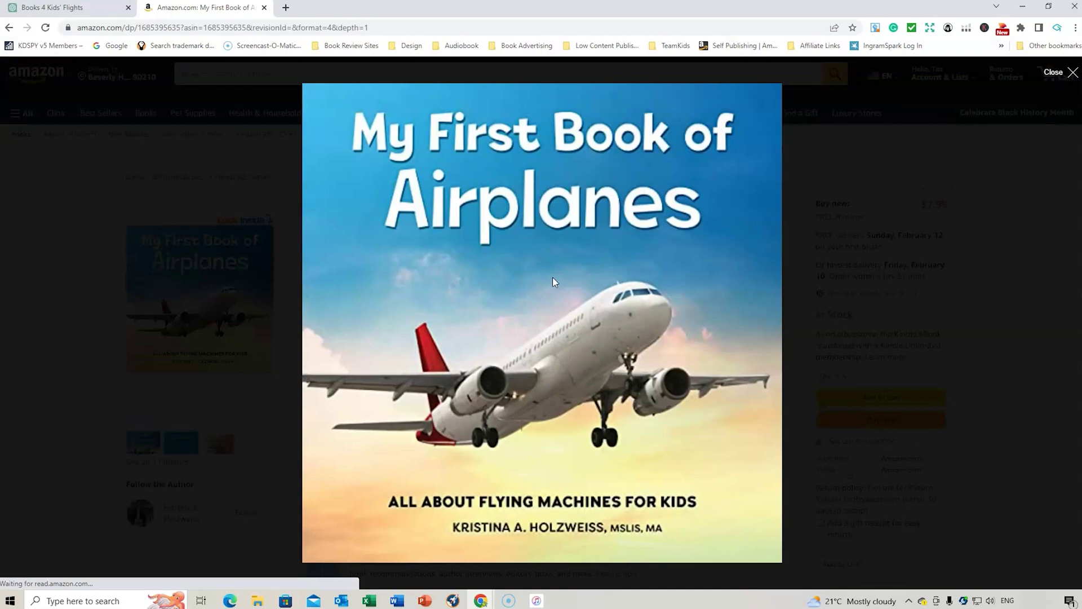
pyautogui.scroll(-10, 553, 276)
pyautogui.scroll(-12, 554, 280)
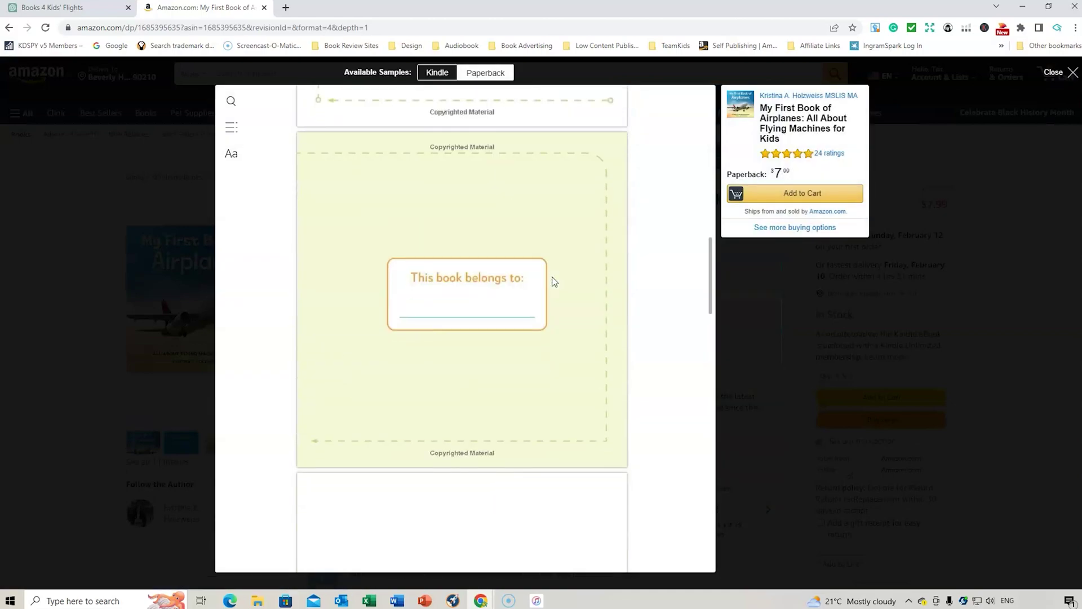
pyautogui.scroll(-9, 553, 282)
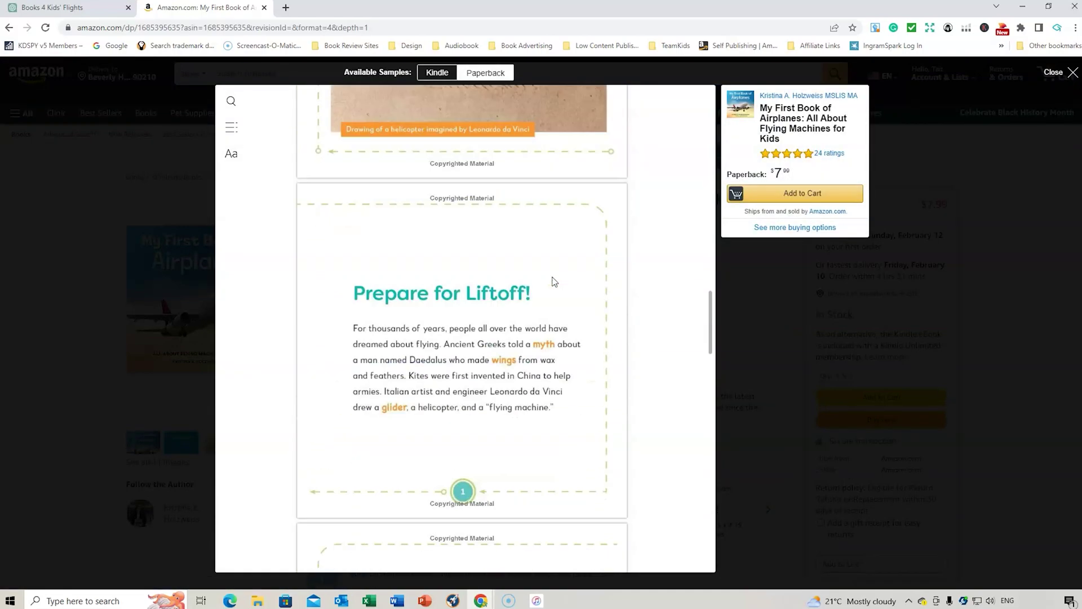
pyautogui.scroll(-11, 553, 280)
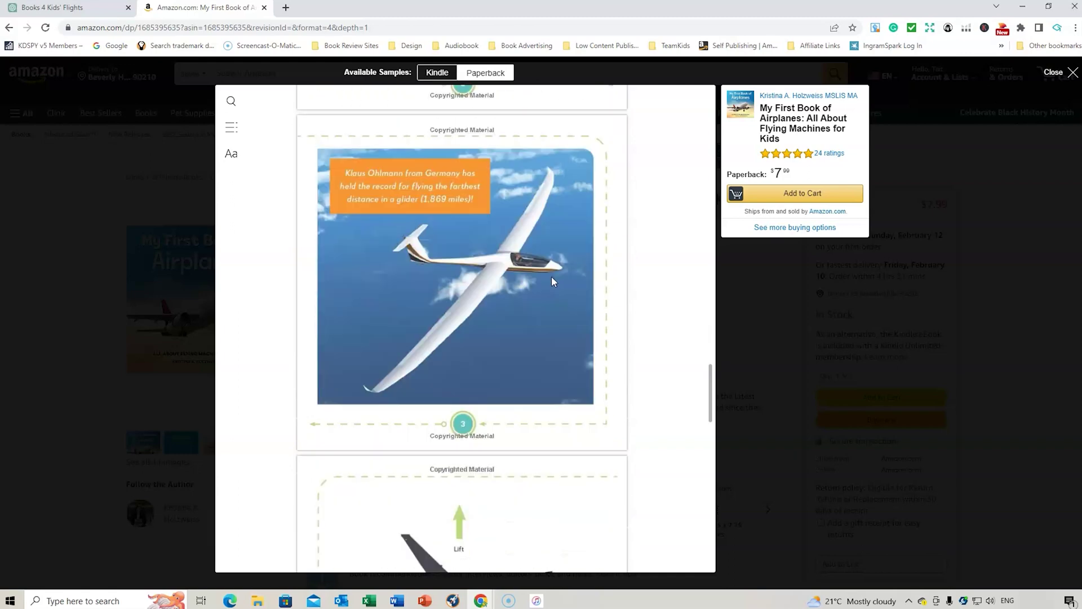
pyautogui.scroll(-11, 554, 281)
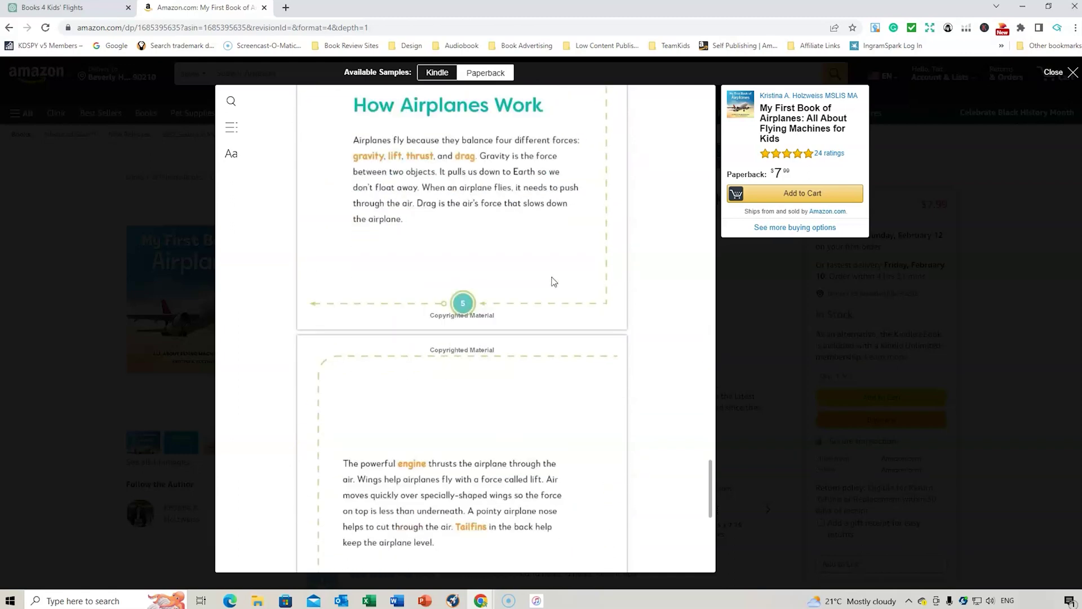
pyautogui.scroll(20, 553, 276)
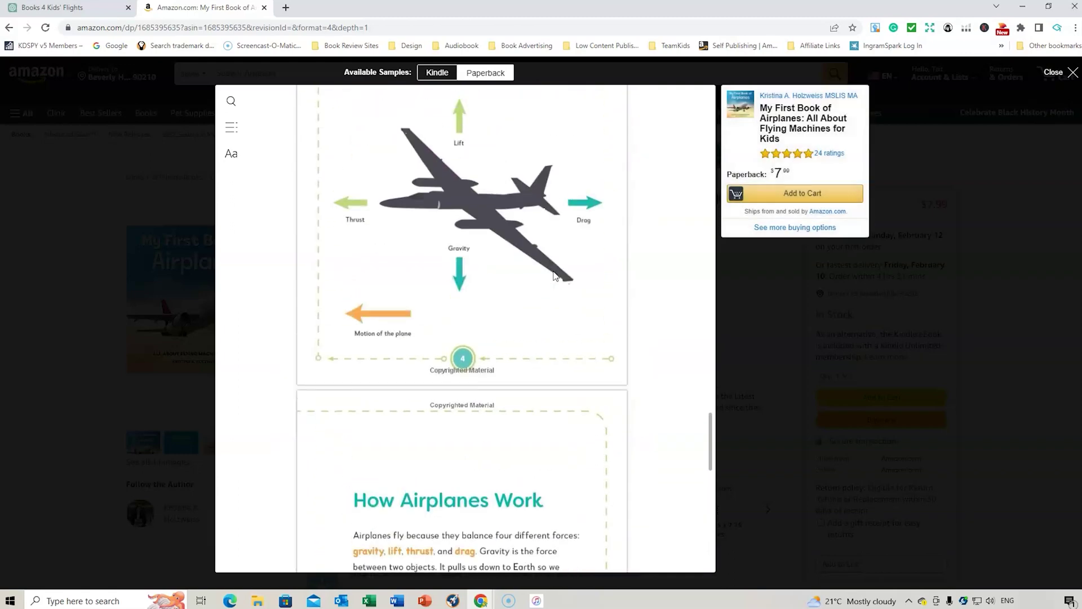
pyautogui.scroll(10, 556, 276)
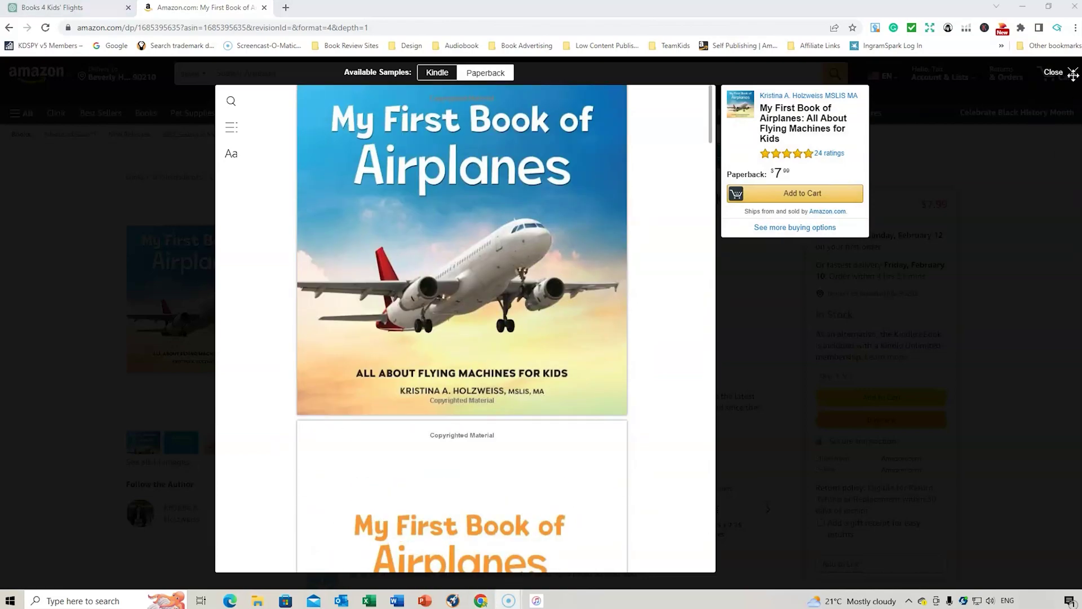
pyautogui.click(1073, 75)
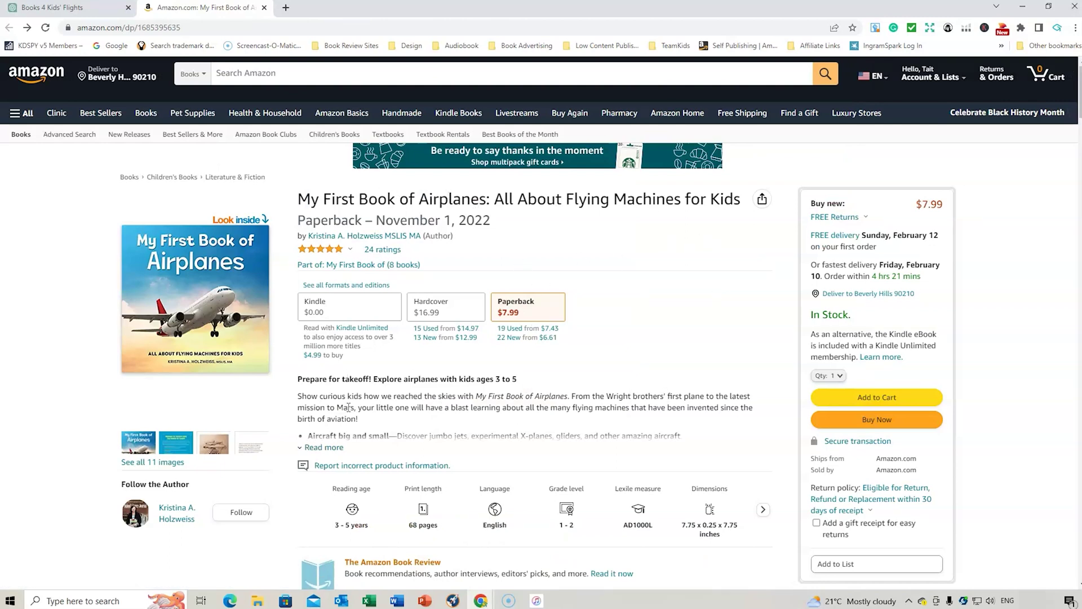
# Copy the 'My First Book of Airplanes' title and return to the Going on an Airplane page
pyautogui.click(316, 447)
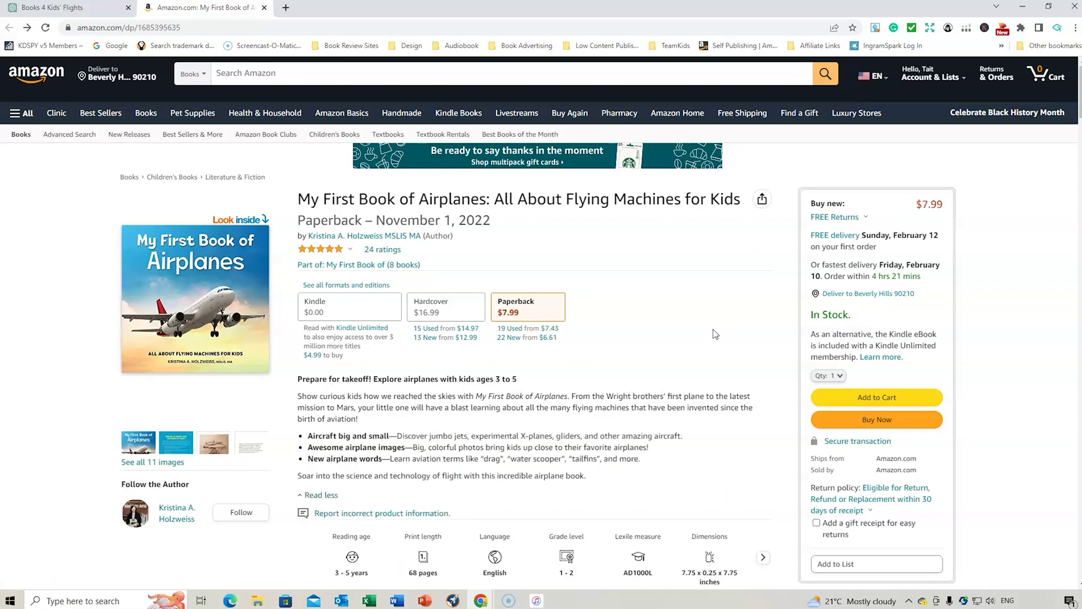
pyautogui.scroll(-1, 713, 329)
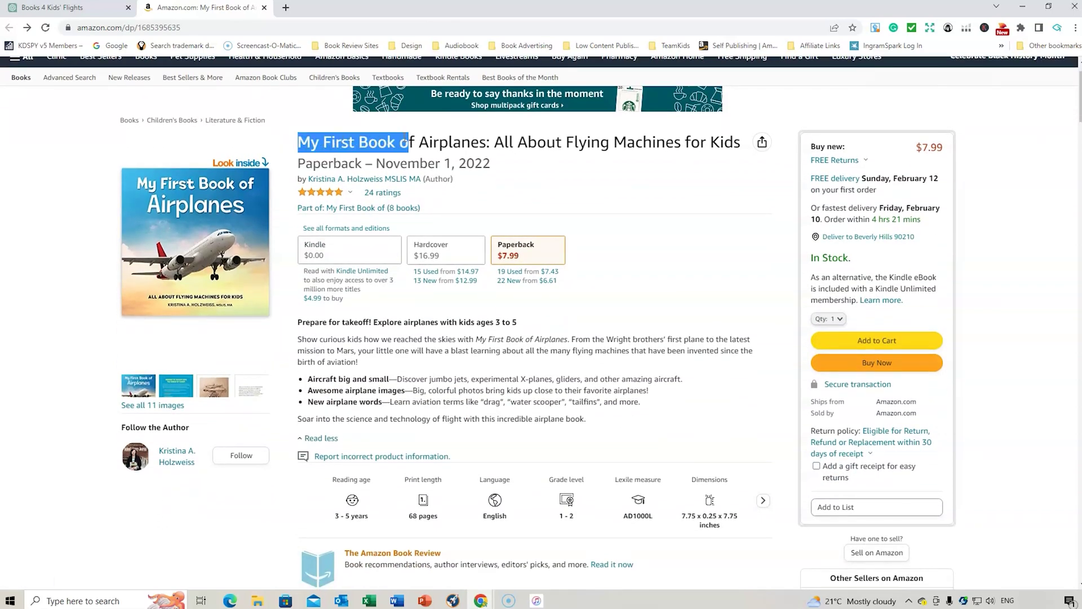
pyautogui.moveTo(407, 142); pyautogui.dragTo(484, 132)
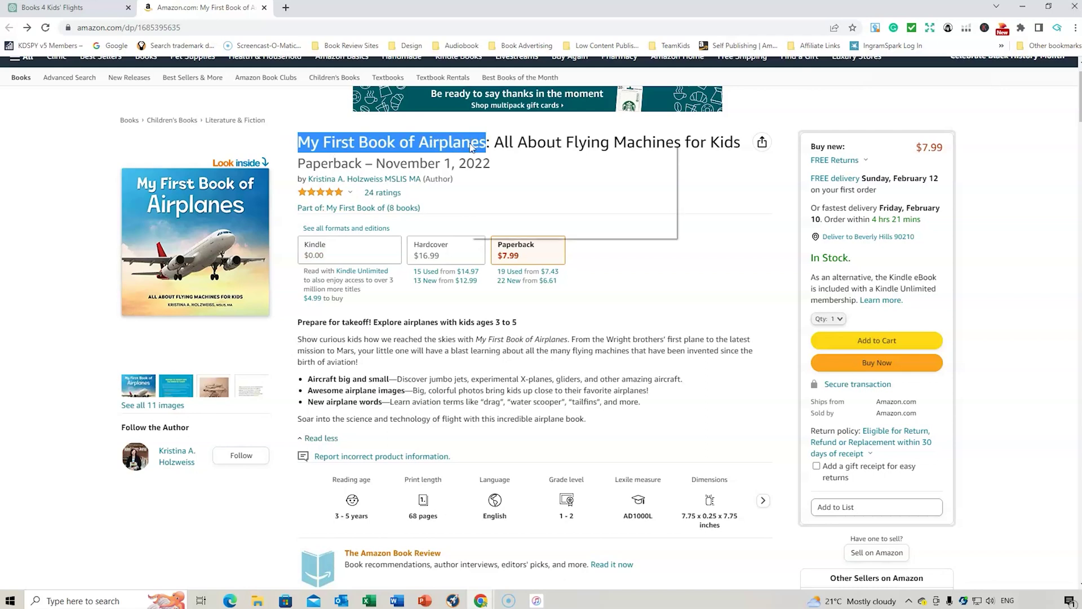
pyautogui.rightClick(476, 143)
pyautogui.click(496, 155)
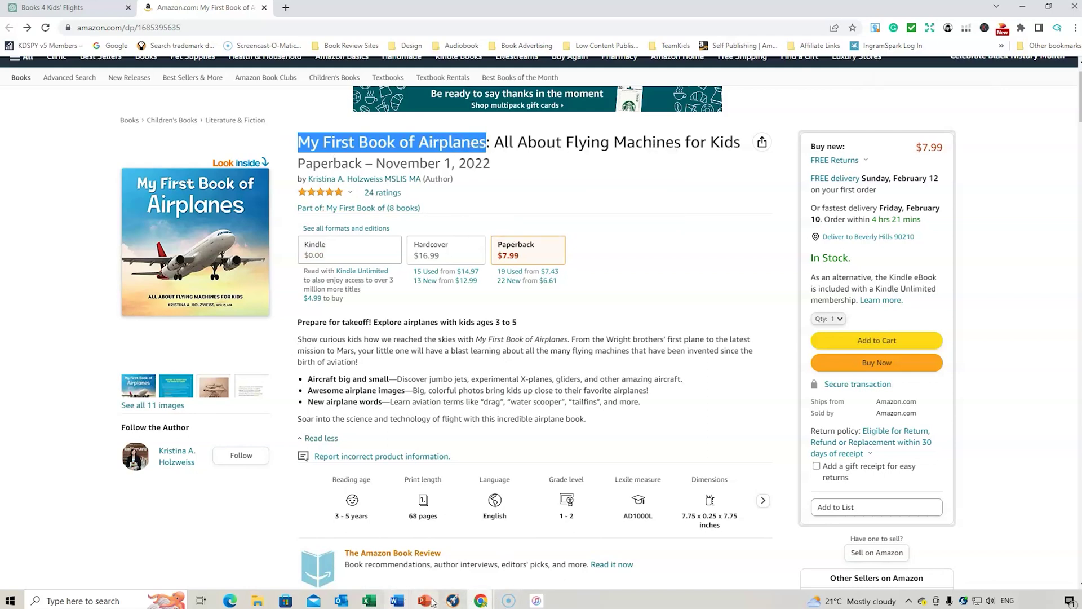
pyautogui.click(480, 600)
pyautogui.click(414, 536)
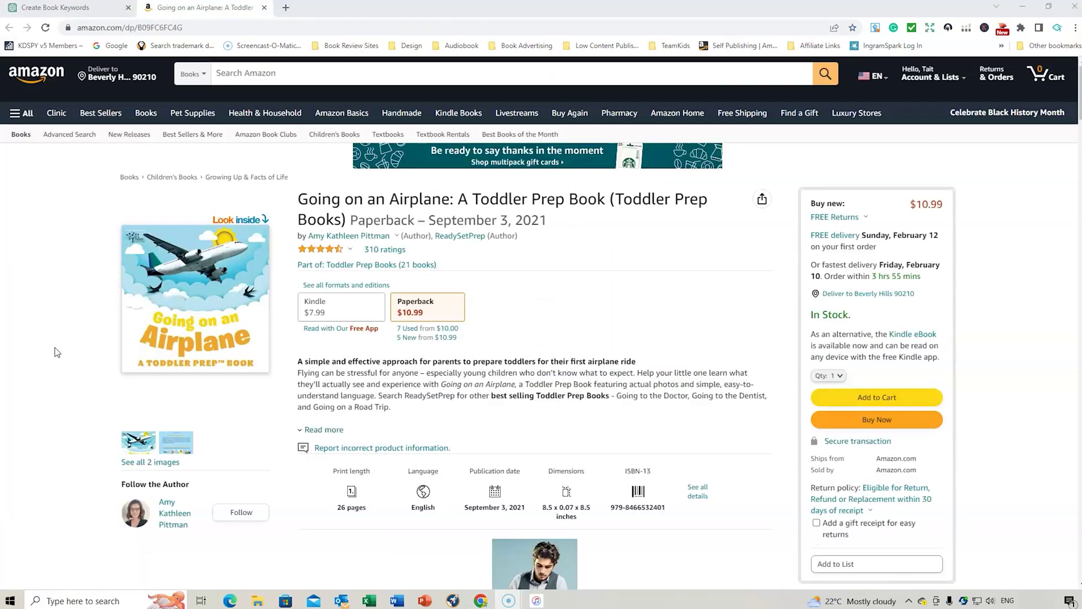
# Check the similar book We are Going on an Airplane and its description, then go back
pyautogui.moveTo(299, 362); pyautogui.dragTo(412, 407)
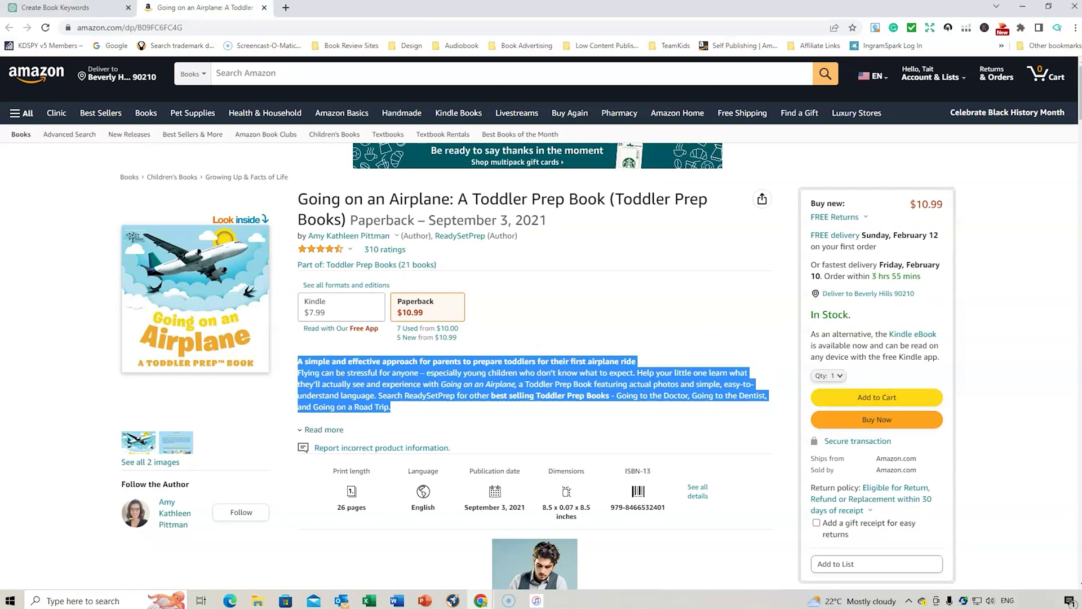
pyautogui.click(375, 394)
pyautogui.scroll(-8, 466, 358)
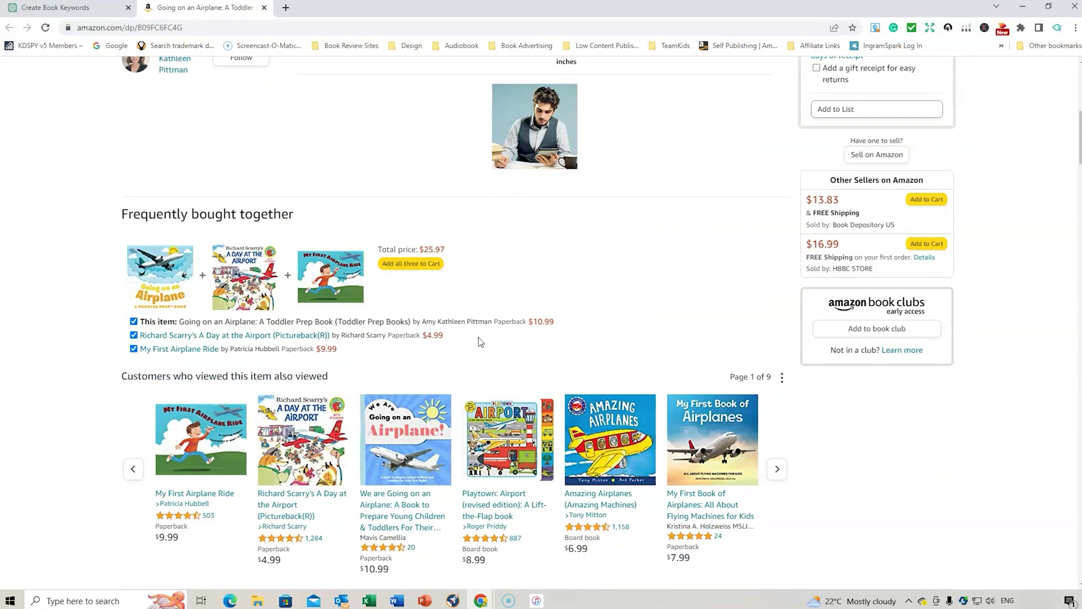
pyautogui.scroll(8, 496, 310)
pyautogui.scroll(-9, 509, 278)
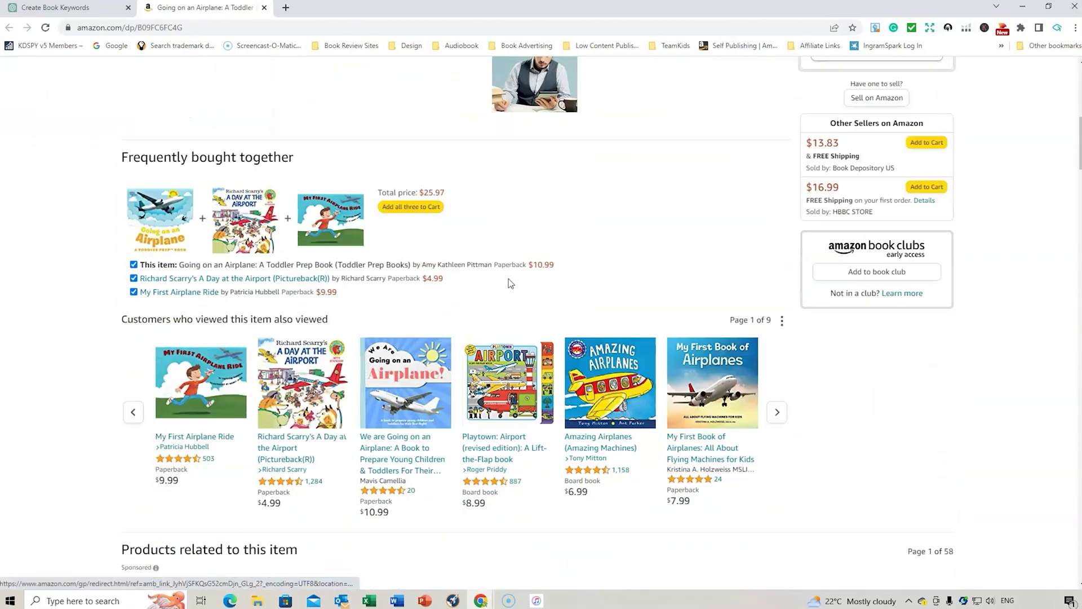
pyautogui.click(389, 386)
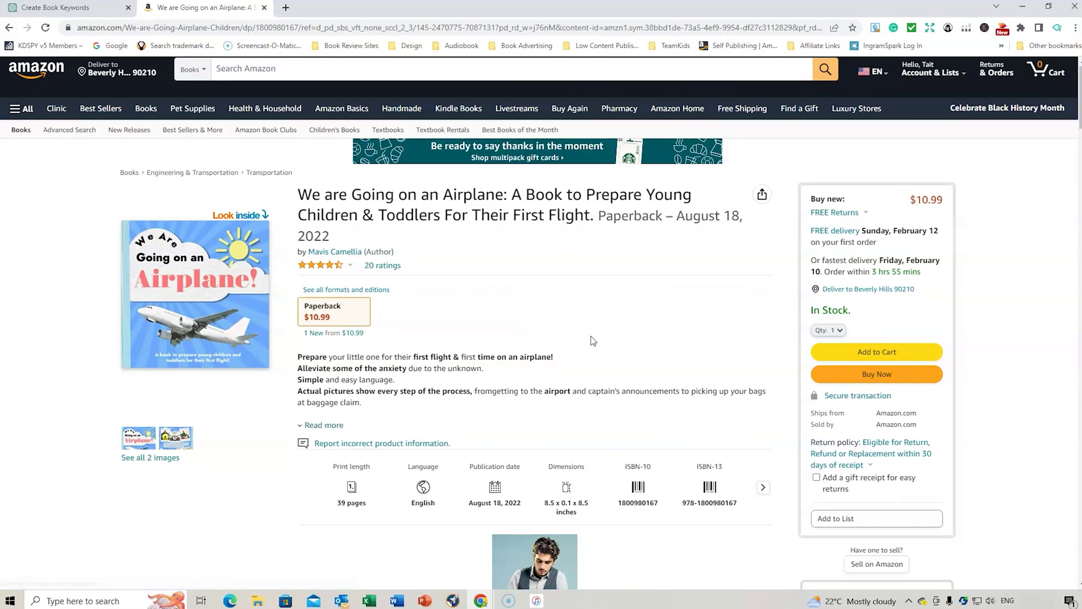
pyautogui.scroll(-2, 591, 338)
pyautogui.click(328, 317)
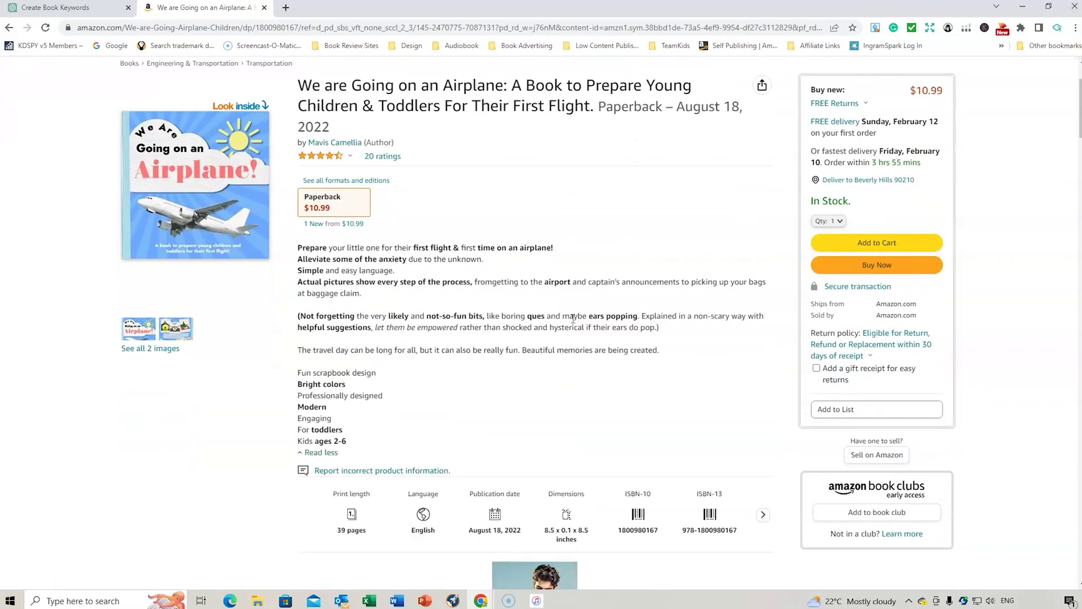
pyautogui.scroll(2, 563, 307)
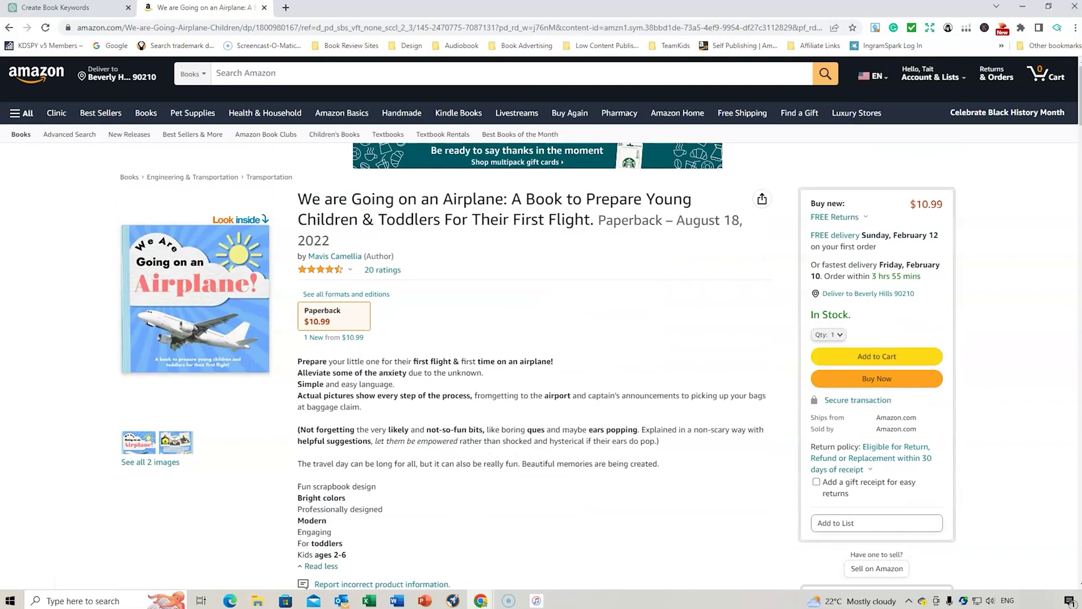
pyautogui.click(9, 27)
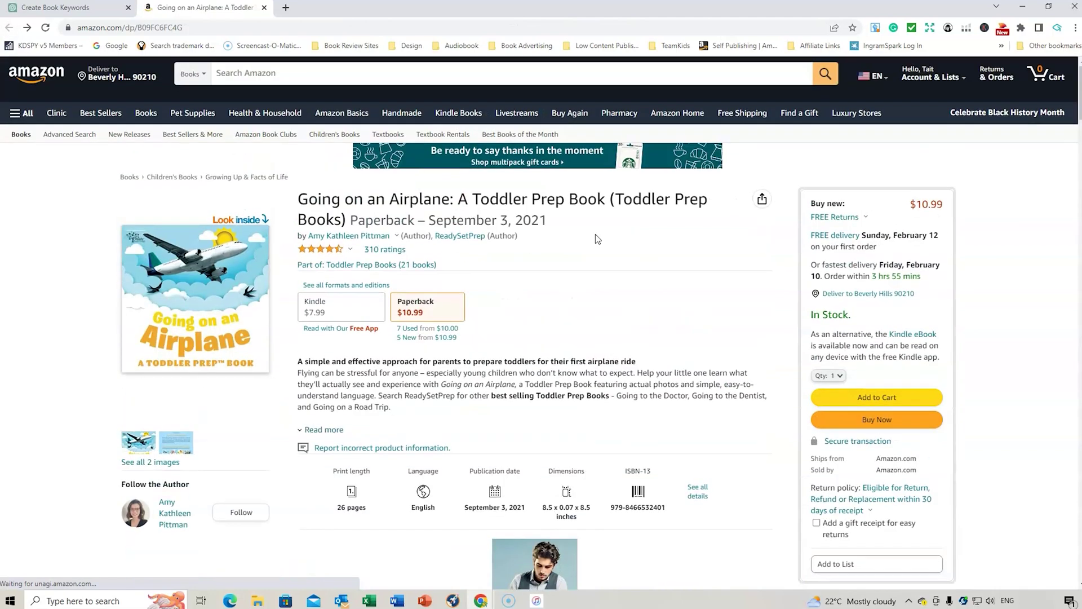
# Expand and copy the Going on an Airplane description through About Toddler Prep Books
pyautogui.click(314, 431)
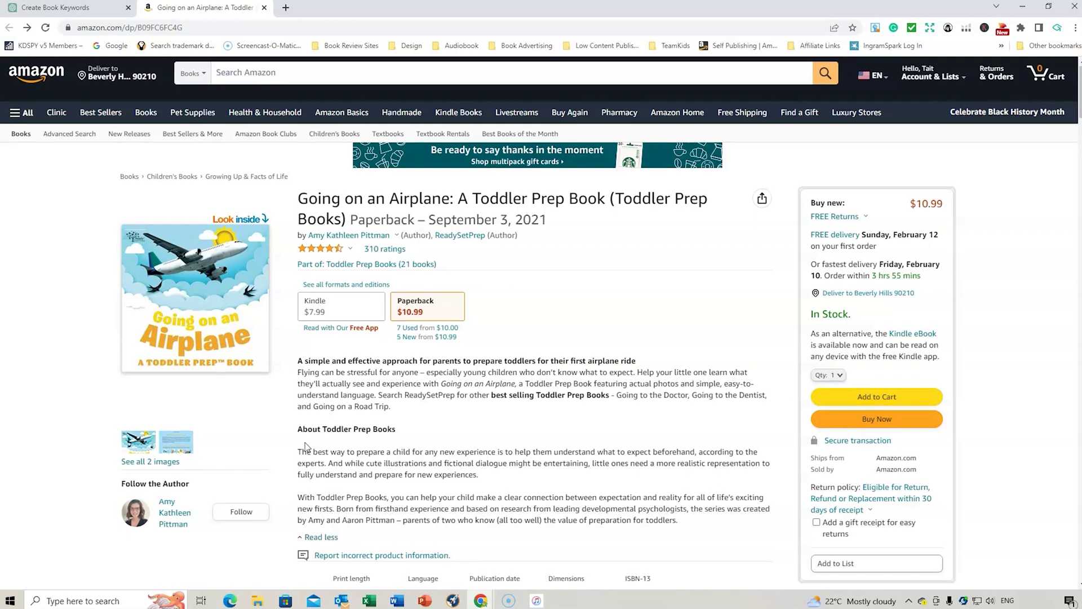
pyautogui.scroll(-1, 307, 446)
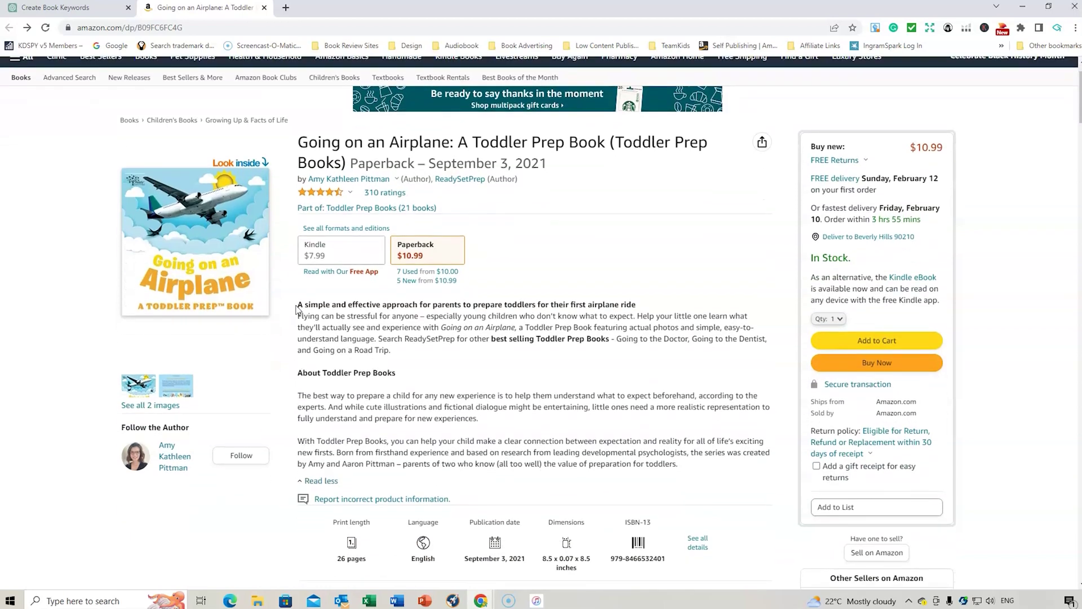
pyautogui.moveTo(298, 304); pyautogui.dragTo(403, 433)
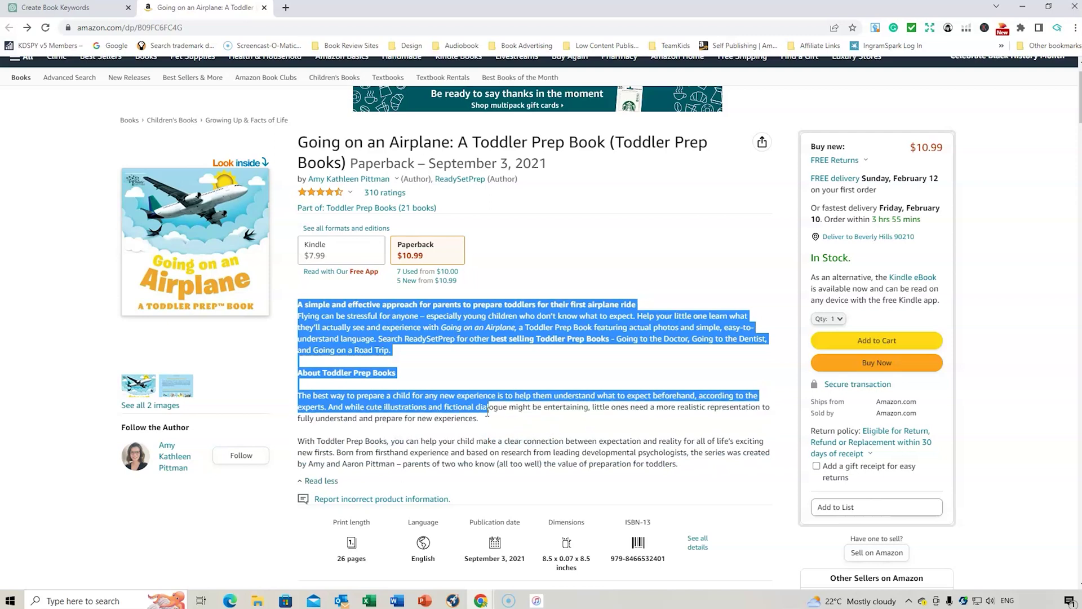
pyautogui.rightClick(438, 402)
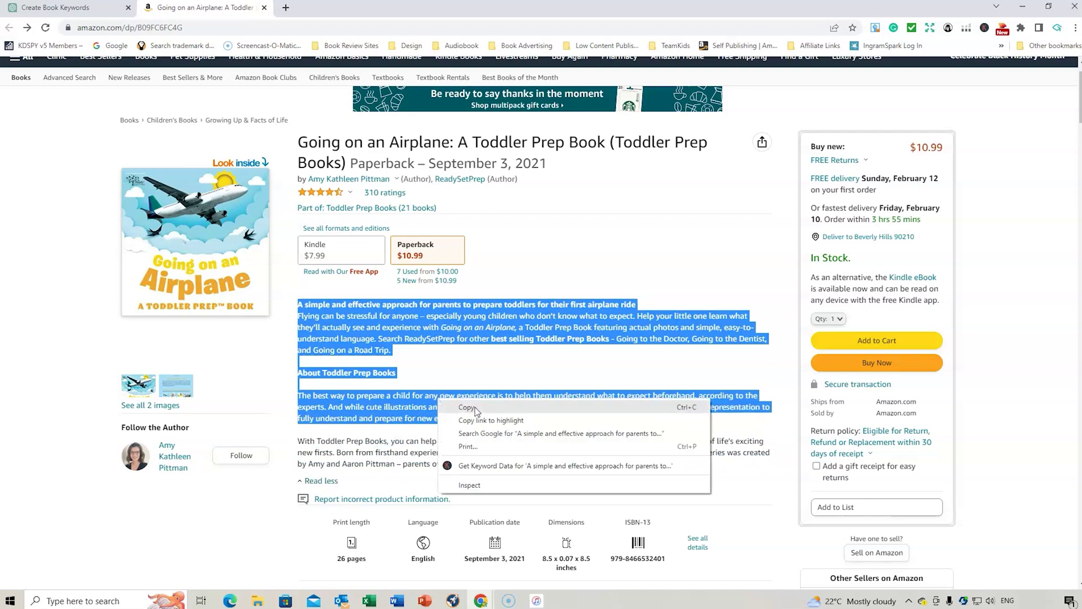
pyautogui.click(460, 407)
# Ask ChatGPT to 'Create 7 book chapters using the following information:' with the pasted description, and select the reply
pyautogui.click(48, 8)
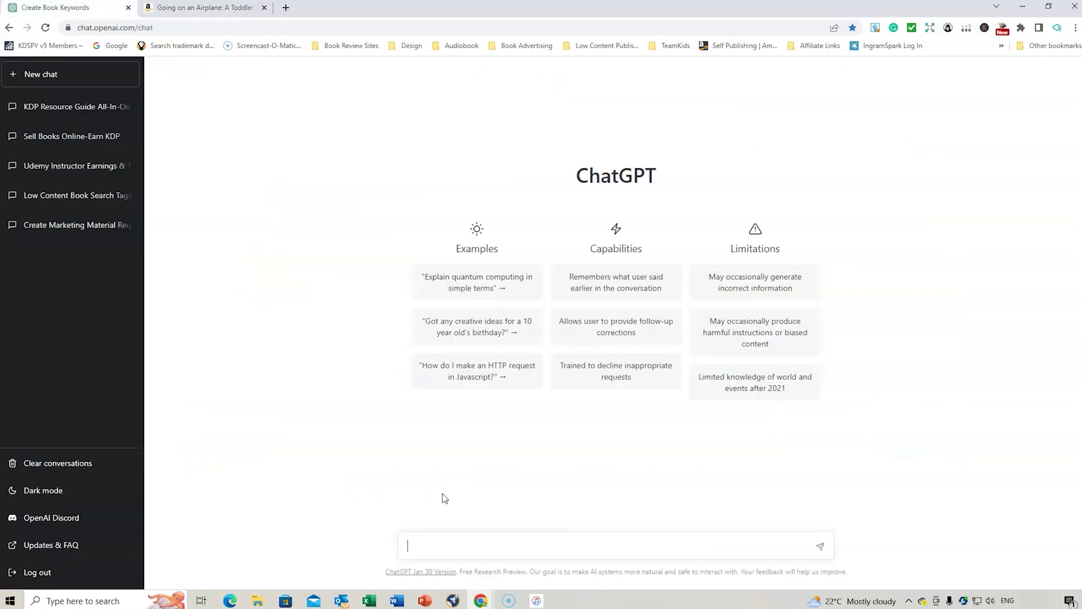
pyautogui.click(434, 547)
pyautogui.write('Create 7 book chapters for')
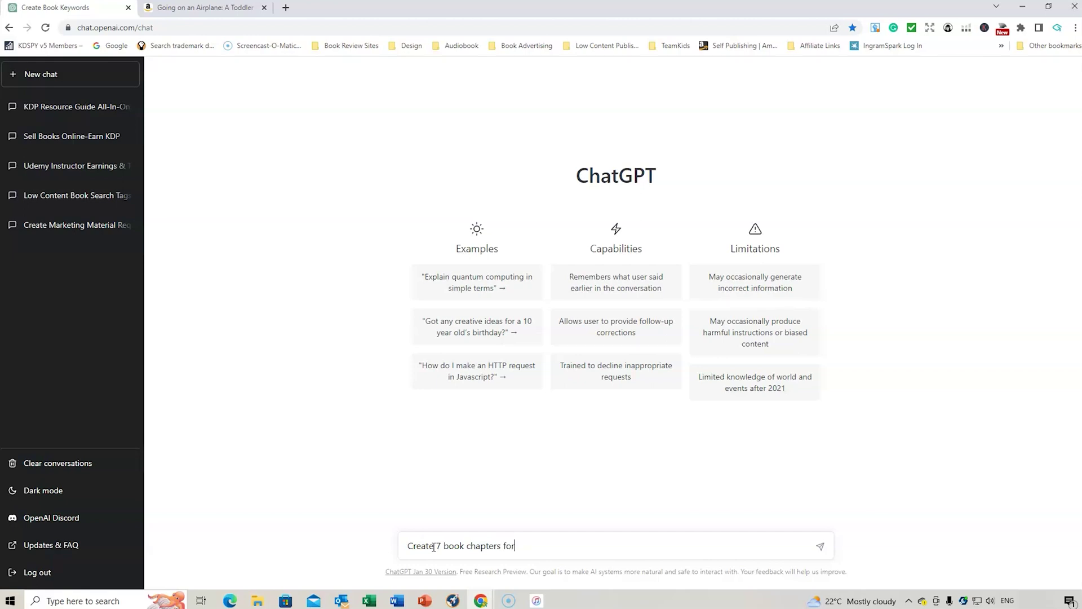
pyautogui.press('BackSpace')
pyautogui.press('BackSpace')
pyautogui.press('BackSpace')
pyautogui.write('using the following information')
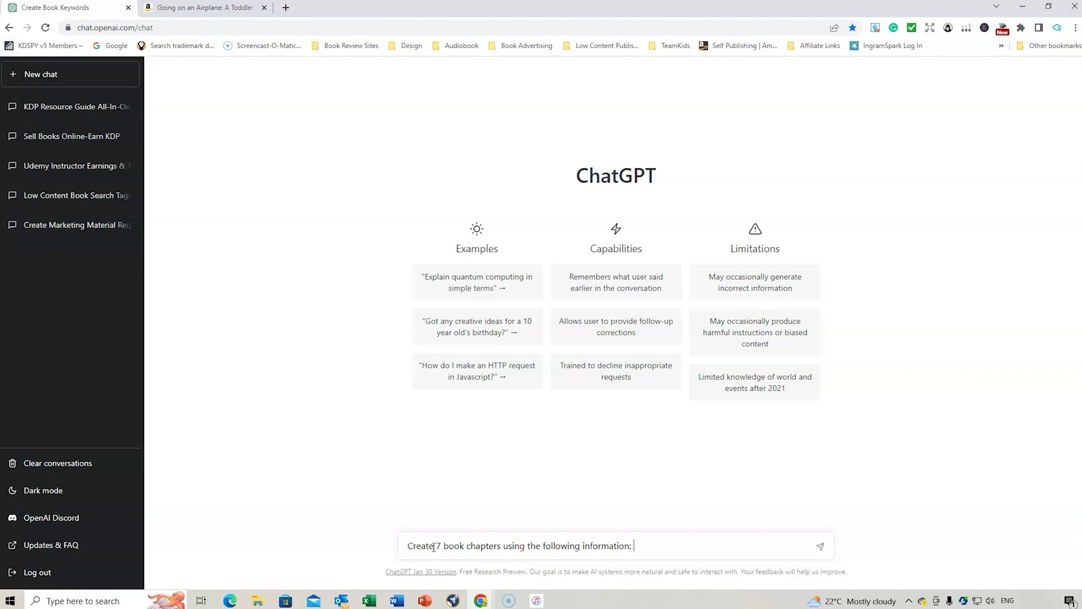
pyautogui.write(':')
pyautogui.hotkey('ctrl', 'v')
pyautogui.press('Return')
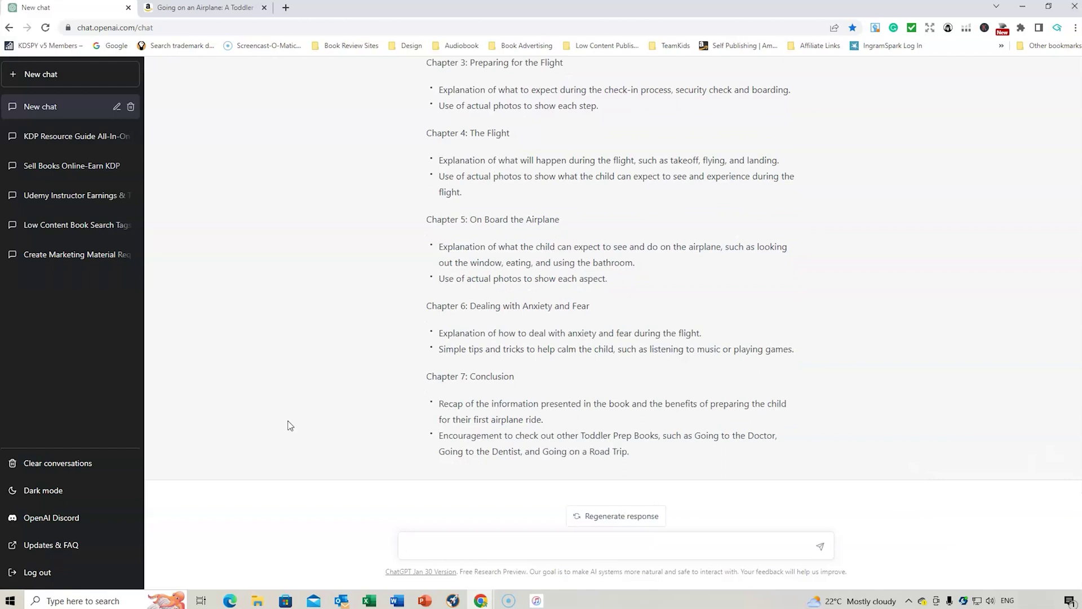
pyautogui.scroll(5, 555, 181)
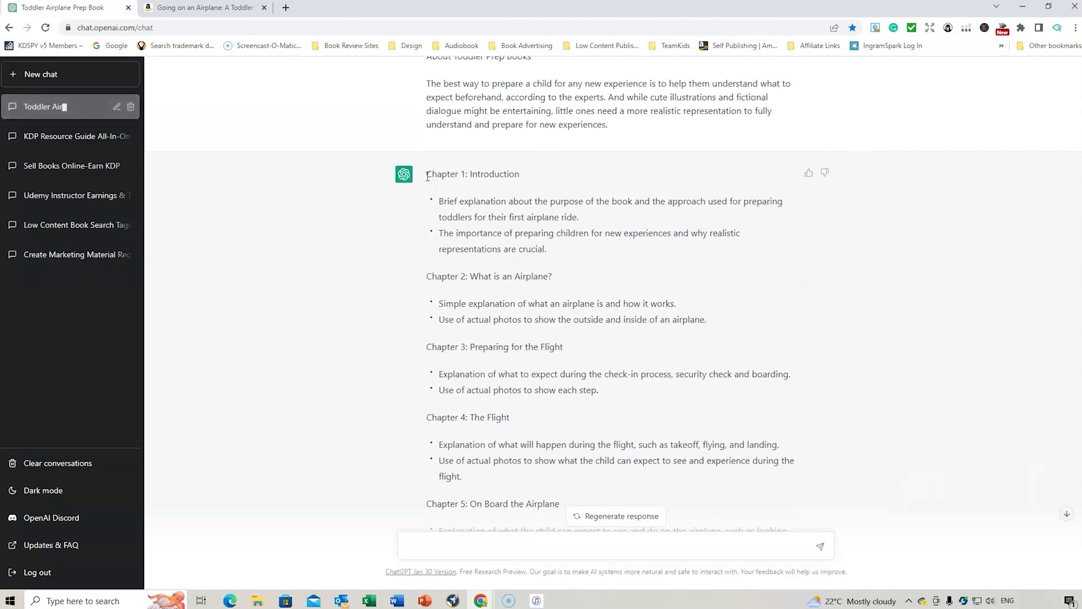
pyautogui.moveTo(426, 176); pyautogui.dragTo(532, 381)
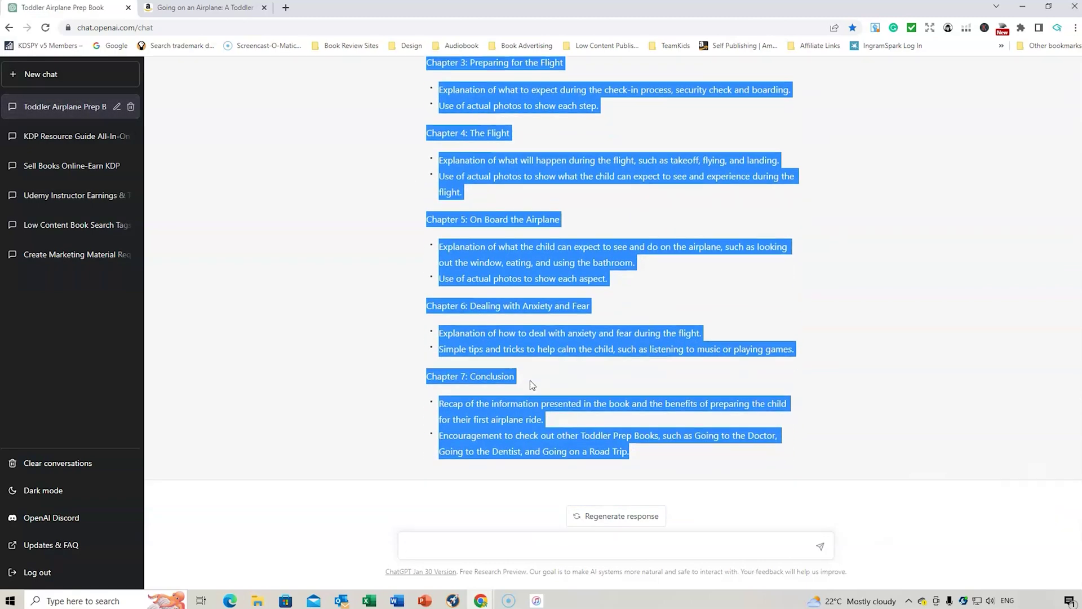
# Copy the seven-chapter outline and paste it into the blank Word document
pyautogui.rightClick(527, 416)
pyautogui.click(550, 422)
pyautogui.click(397, 601)
pyautogui.click(448, 543)
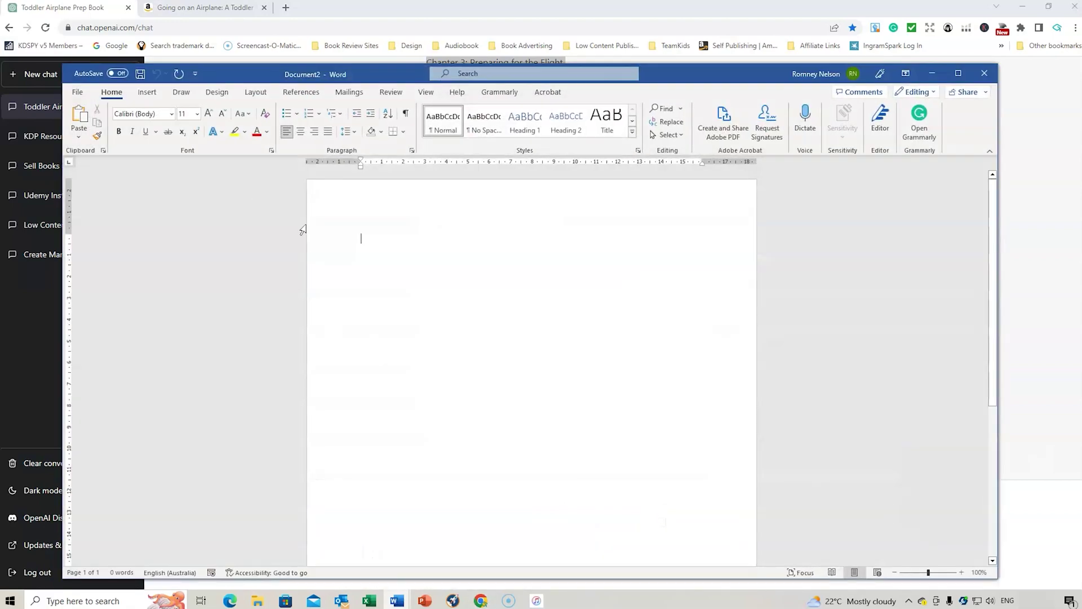
pyautogui.hotkey('ctrl', 'v')
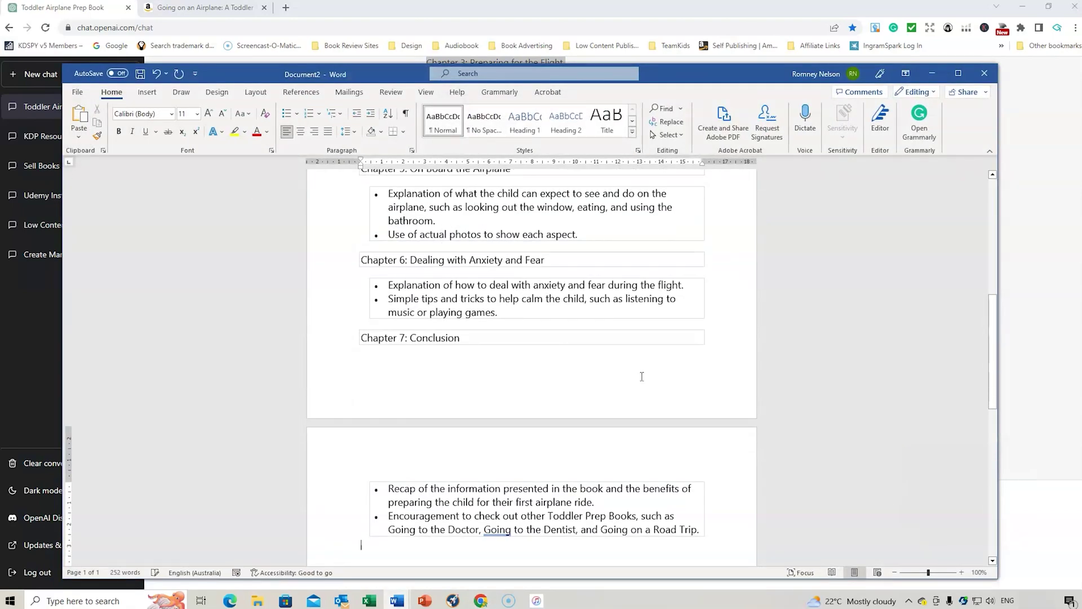
pyautogui.scroll(10, 642, 376)
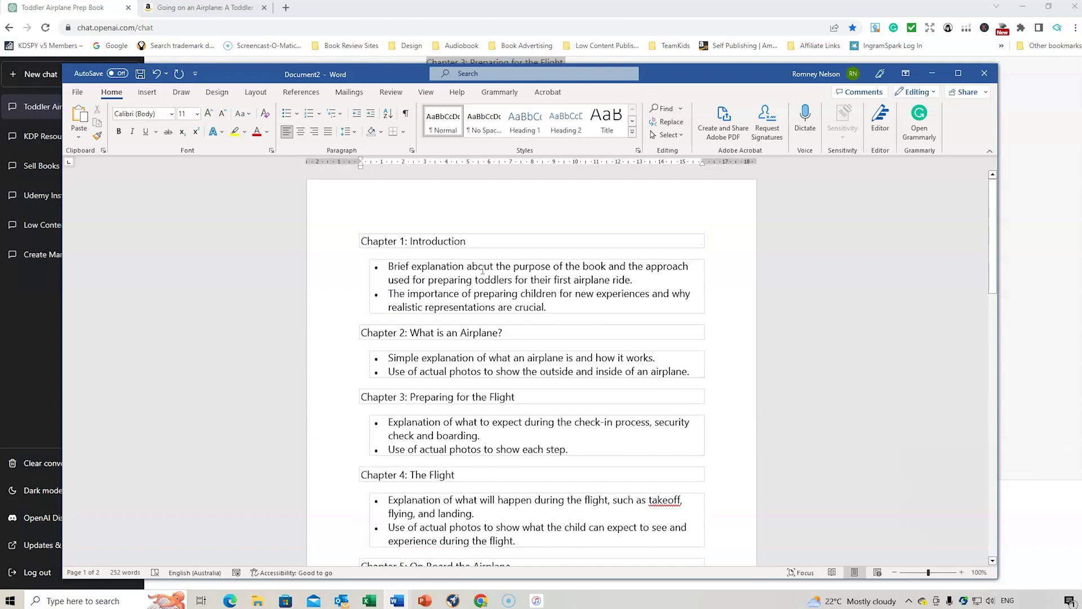
pyautogui.scroll(-5, 574, 344)
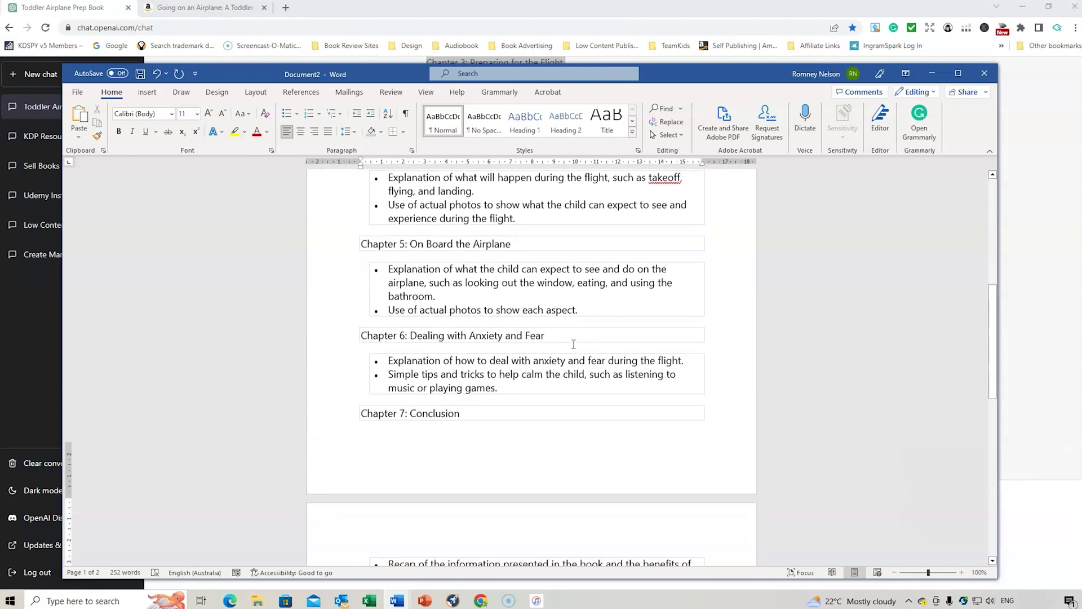
pyautogui.scroll(-5, 574, 344)
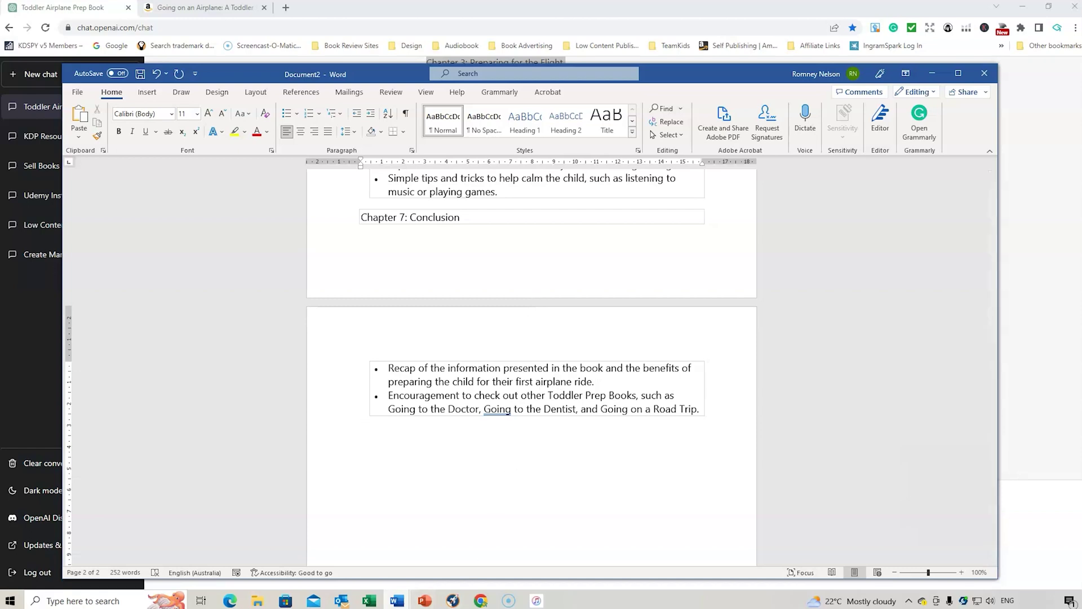
pyautogui.click(453, 601)
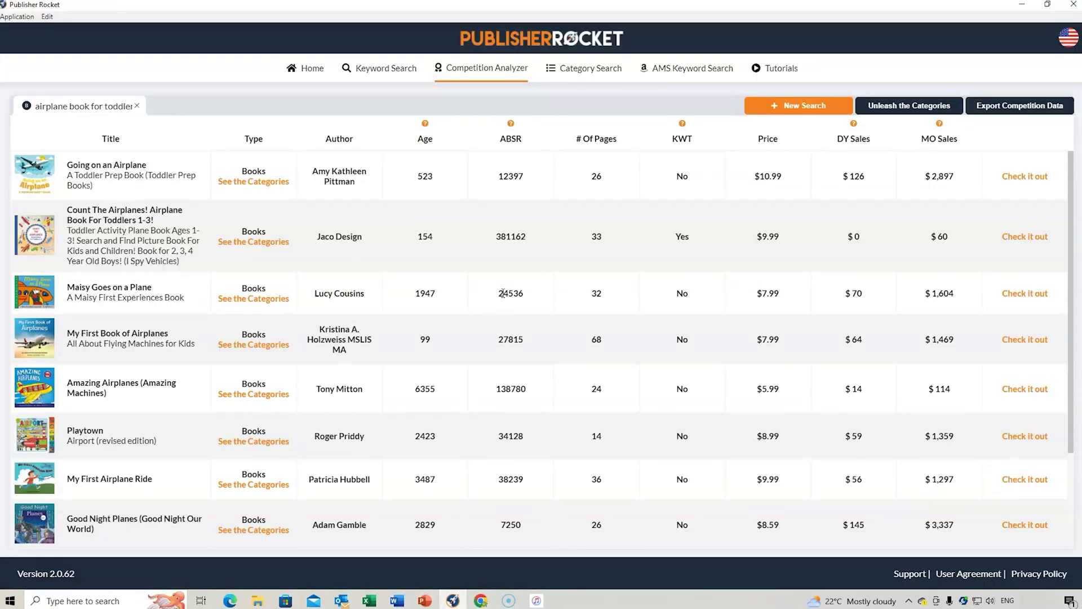
# Check the 'airplane book for toddlers' keyword results, then scroll down the Competition Analyzer book list
pyautogui.click(390, 68)
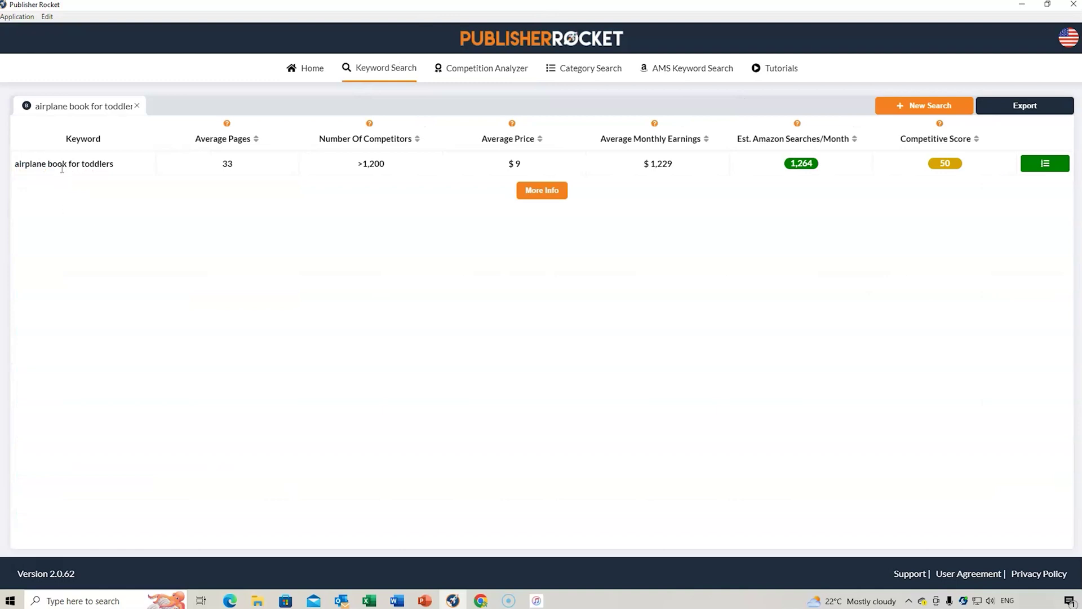
pyautogui.click(507, 70)
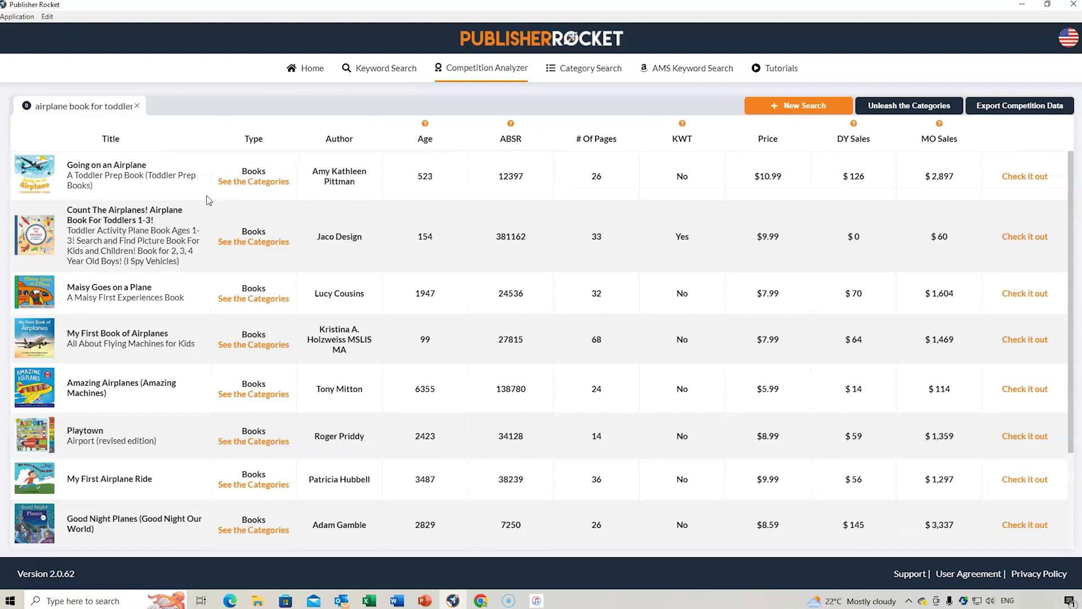
pyautogui.scroll(-1, 152, 247)
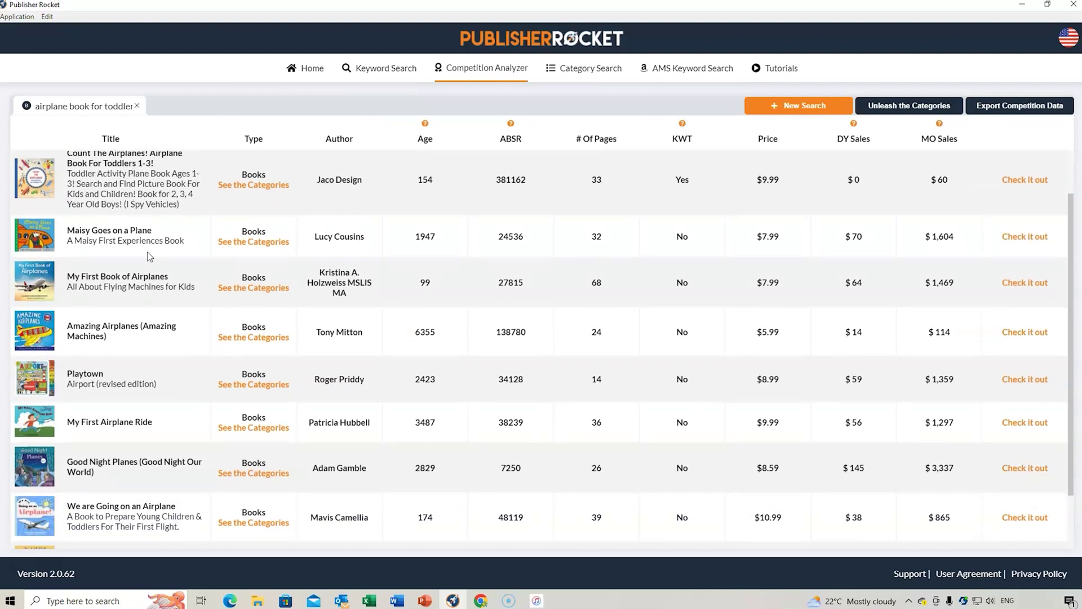
pyautogui.scroll(-2, 148, 265)
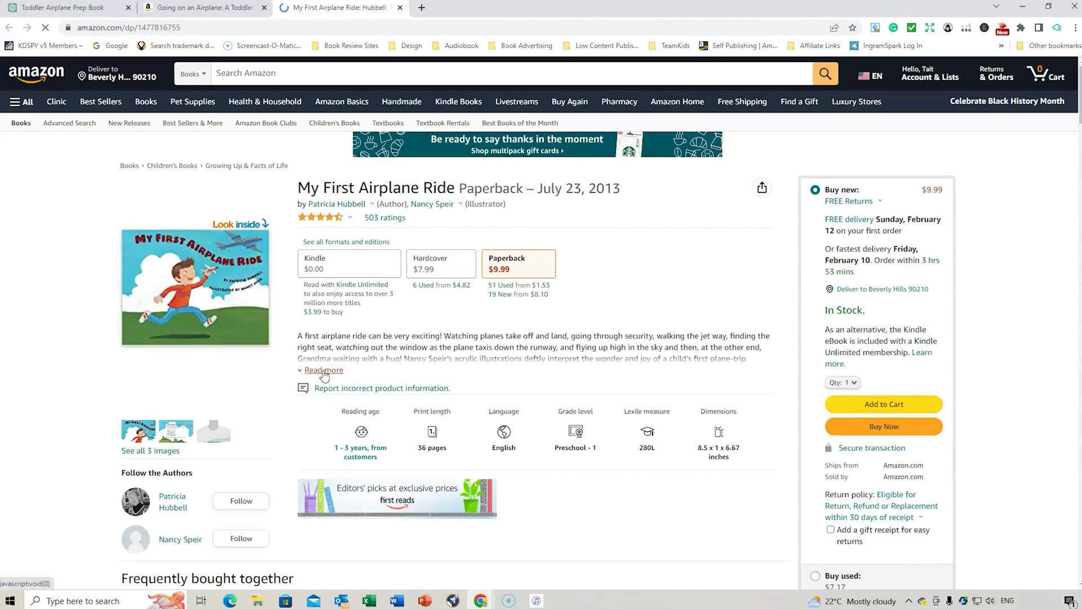
# Copy the opening lines of the My First Airplane Ride Amazon description and return to ChatGPT
pyautogui.scroll(-1, 504, 321)
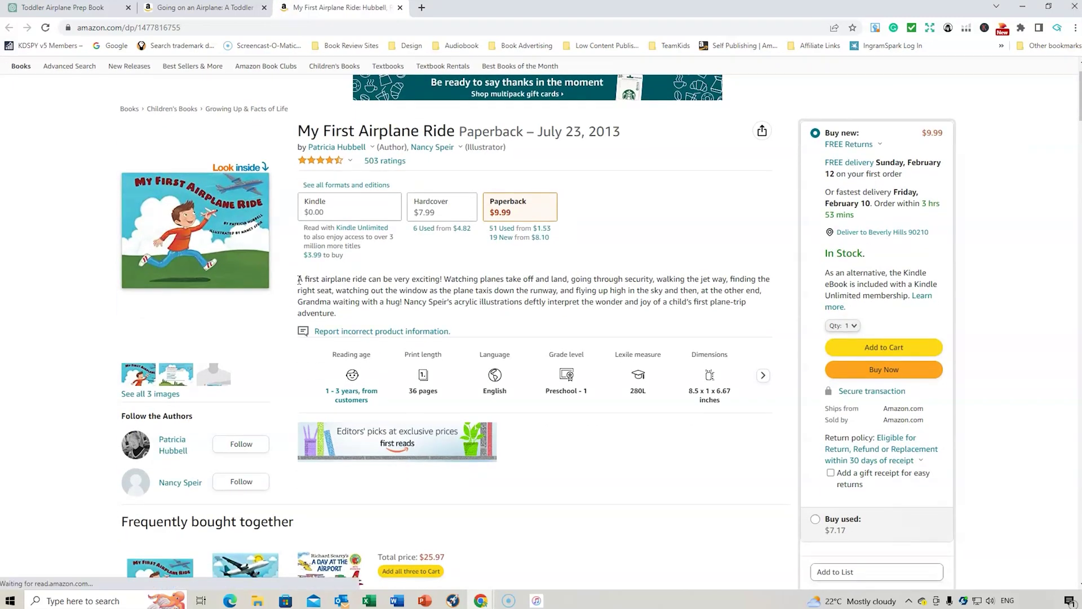
pyautogui.moveTo(298, 279); pyautogui.dragTo(372, 320)
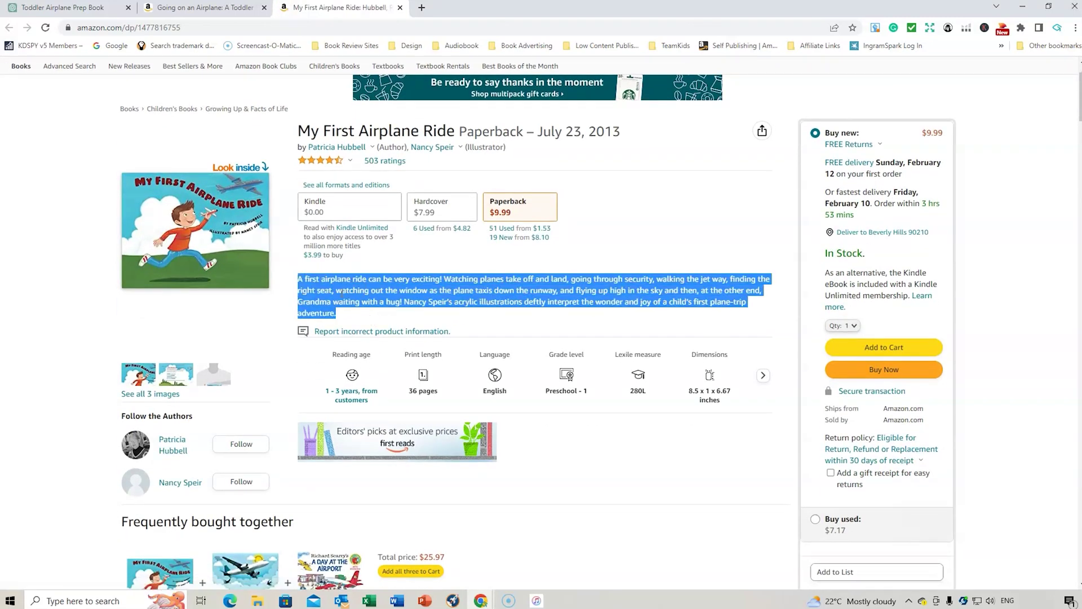
pyautogui.click(496, 303)
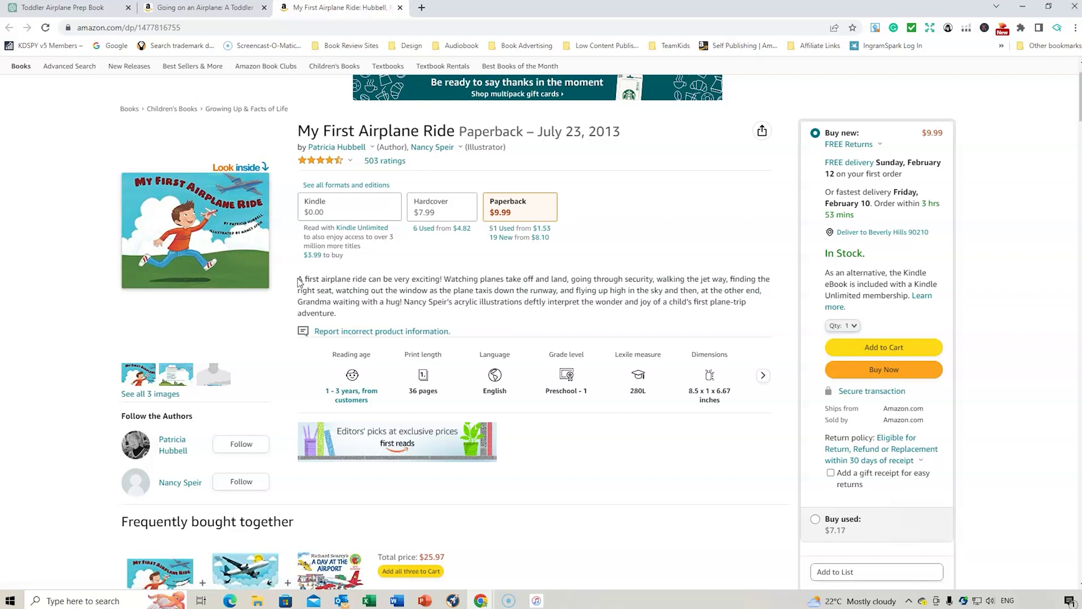
pyautogui.moveTo(299, 279); pyautogui.dragTo(762, 292)
pyautogui.hotkey('ctrl', 'c')
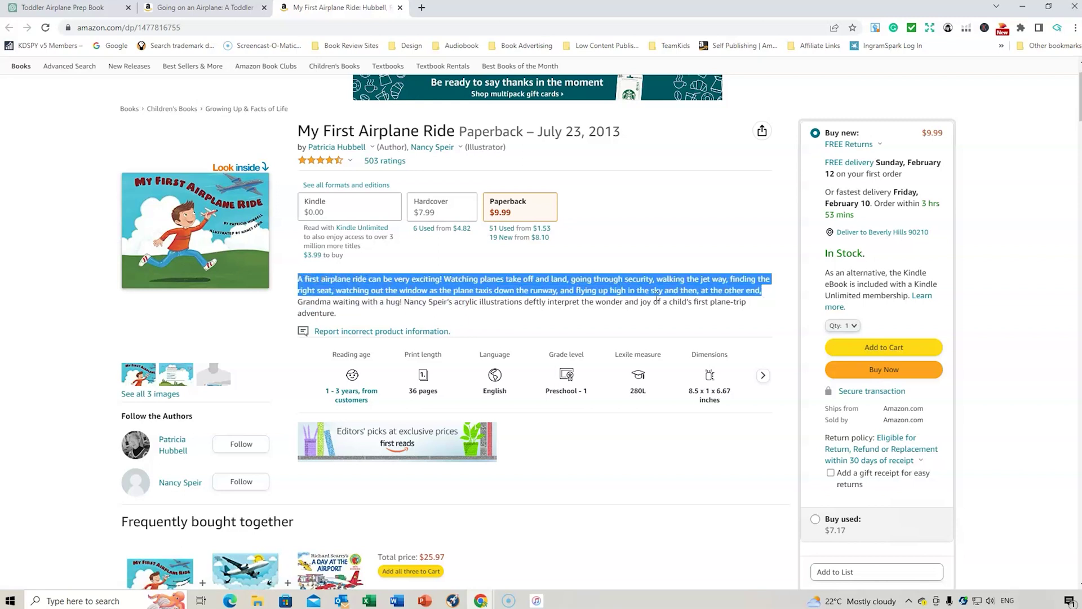
pyautogui.rightClick(426, 283)
pyautogui.click(453, 298)
pyautogui.click(62, 8)
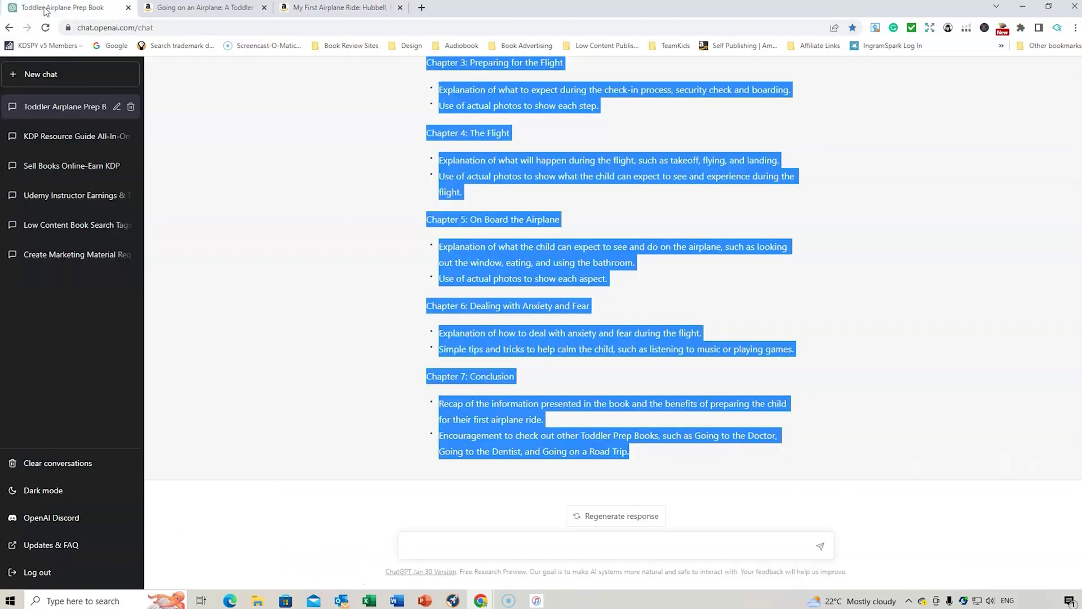
# Ask ChatGPT for an 80-word description modelled on the pasted Amazon blurb, and select the reply
pyautogui.click(444, 548)
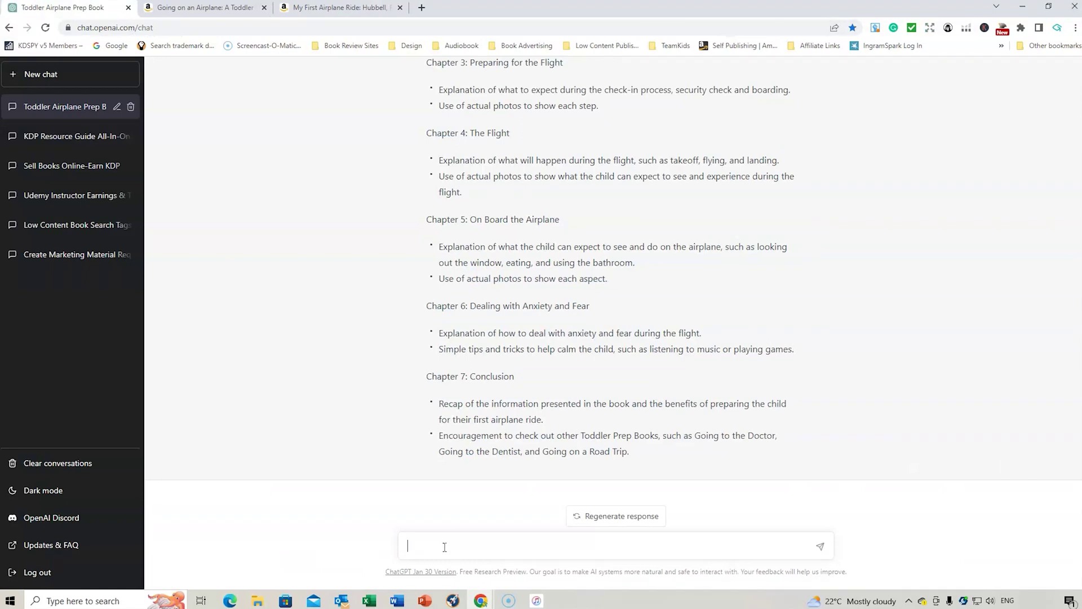
pyautogui.write('Please create a 80 word book descrip')
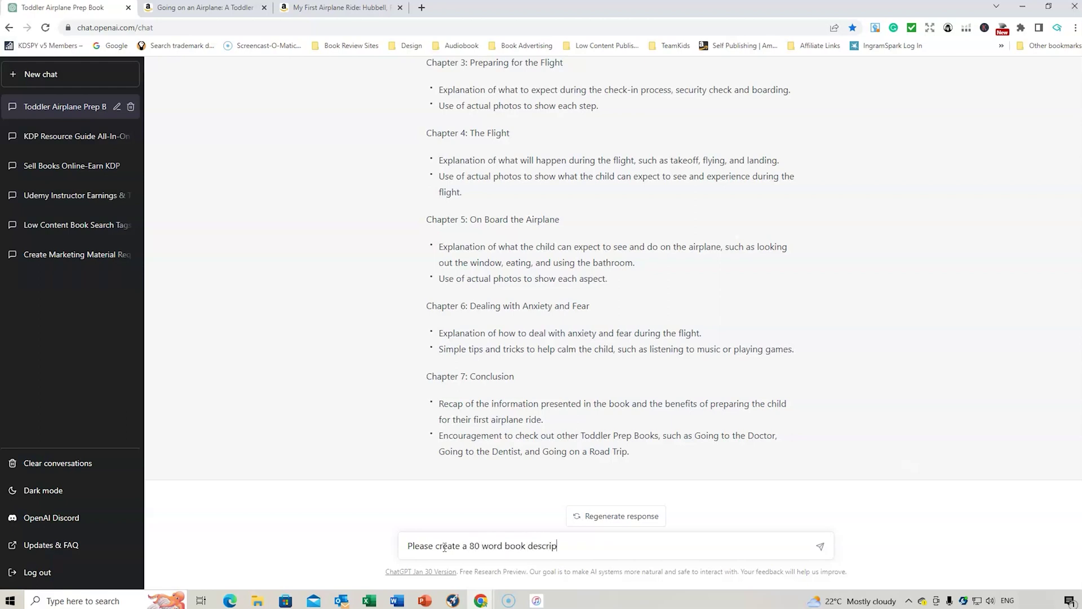
pyautogui.write('tion using a similar description')
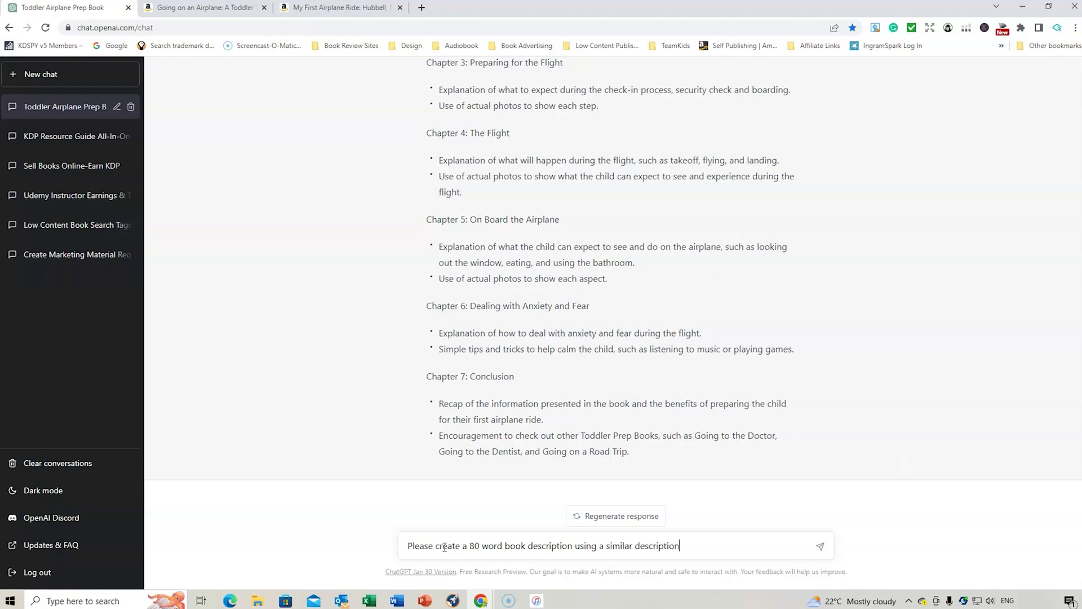
pyautogui.write(' as the folllowing and make')
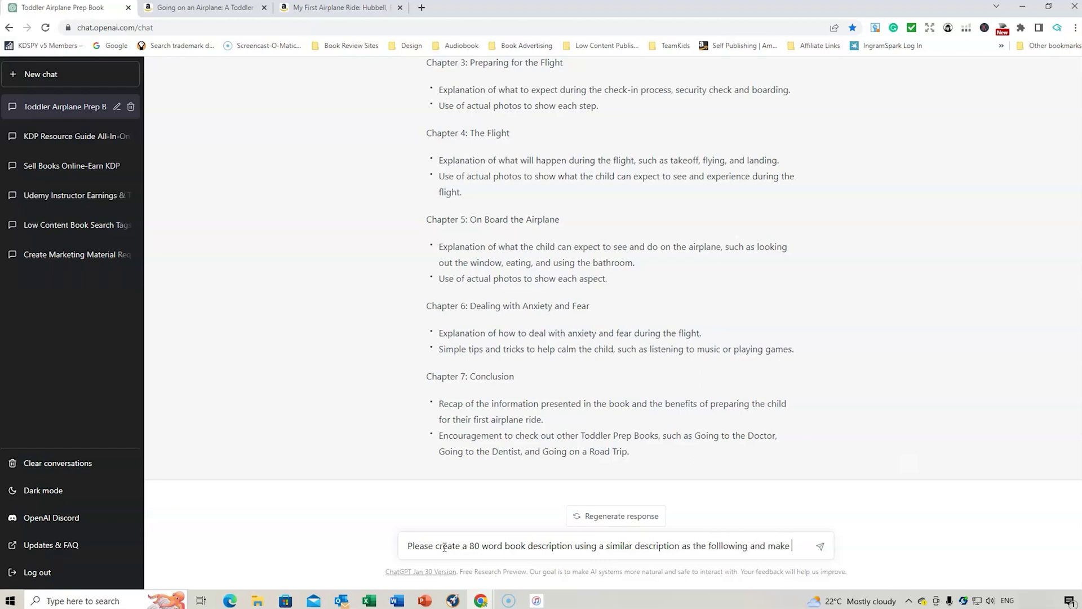
pyautogui.write(' it engaging')
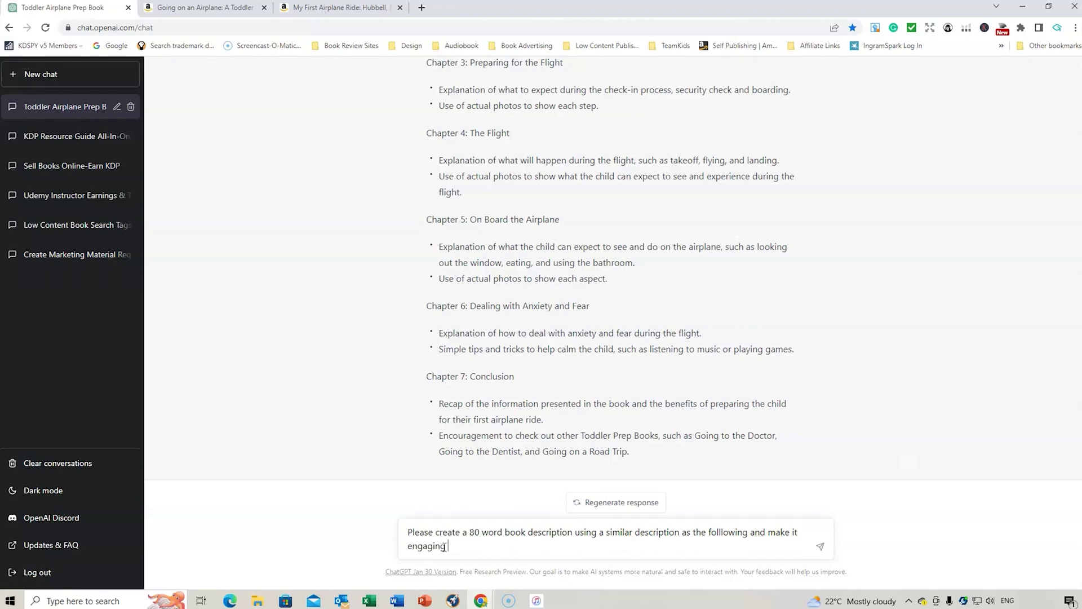
pyautogui.hotkey('ctrl', 'v')
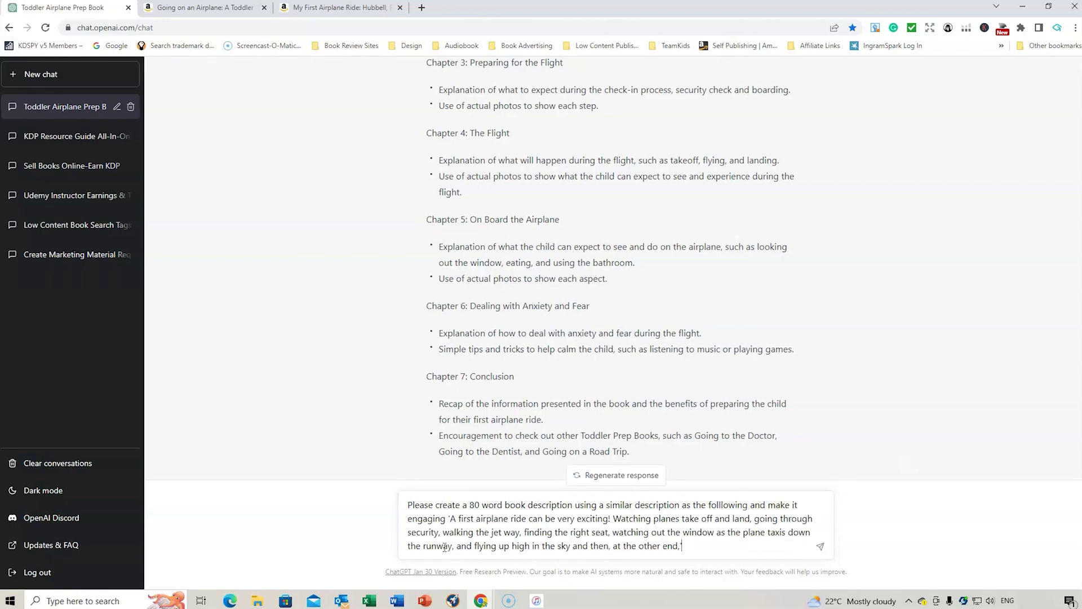
pyautogui.press('Return')
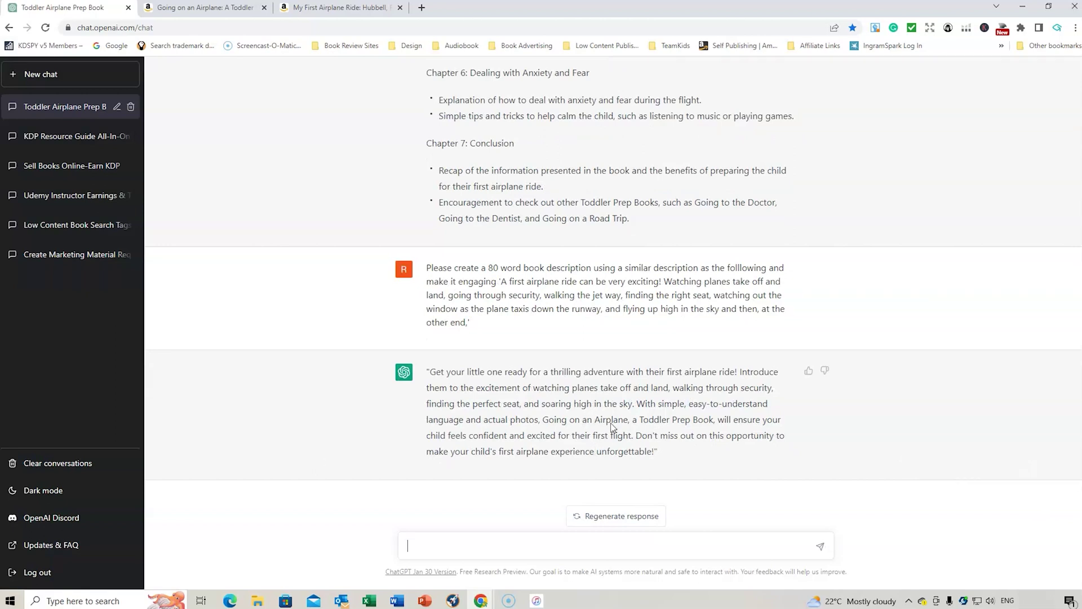
pyautogui.moveTo(430, 373); pyautogui.dragTo(657, 452)
# Copy ChatGPT's description and bring up the Document2 outline in Word
pyautogui.rightClick(586, 385)
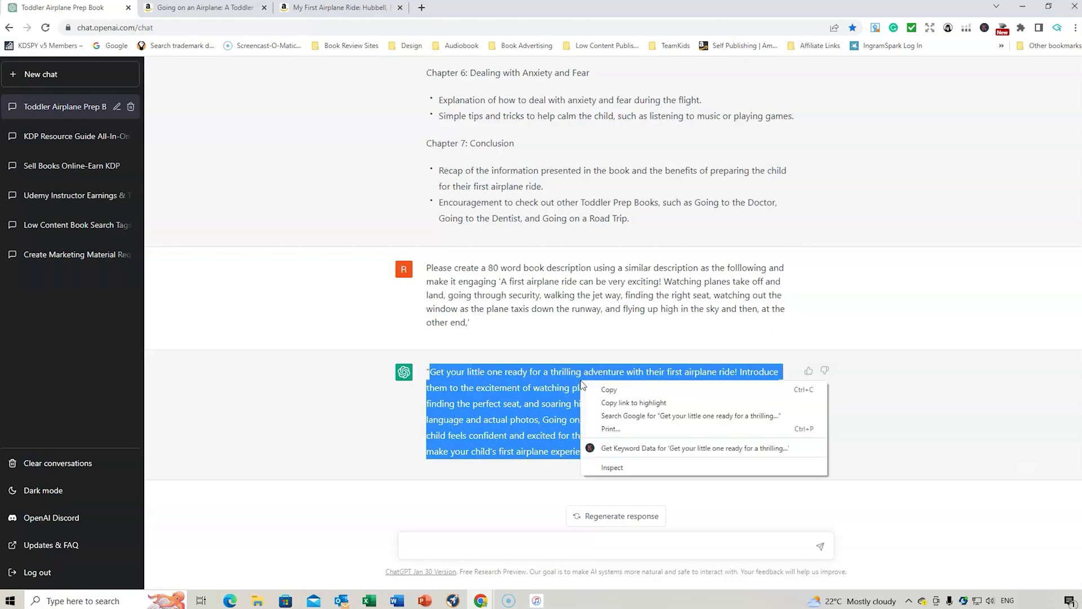
pyautogui.click(610, 388)
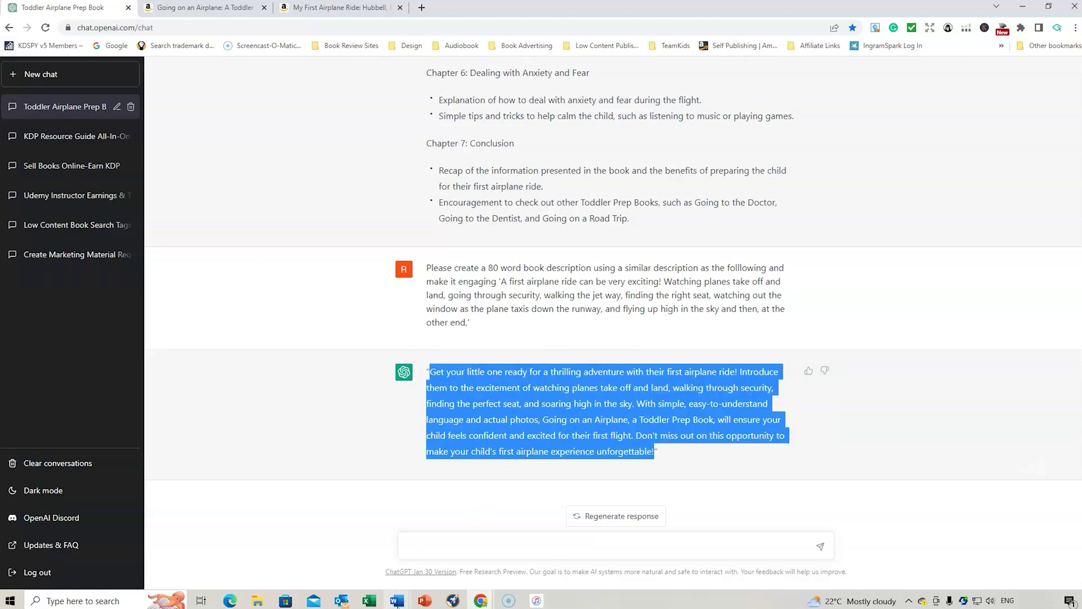
pyautogui.moveTo(397, 600)
pyautogui.click(421, 572)
# Add a 'Description' heading below the outline with the pasted blurb, left-aligned
pyautogui.click(505, 472)
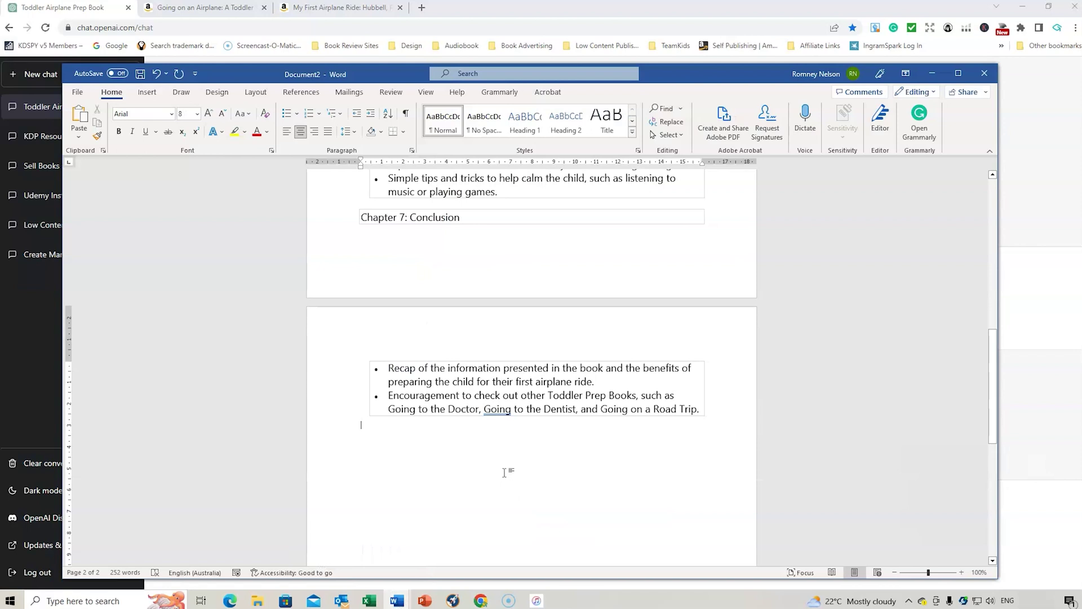
pyautogui.hotkey('ctrl', 'v')
pyautogui.write('Desc')
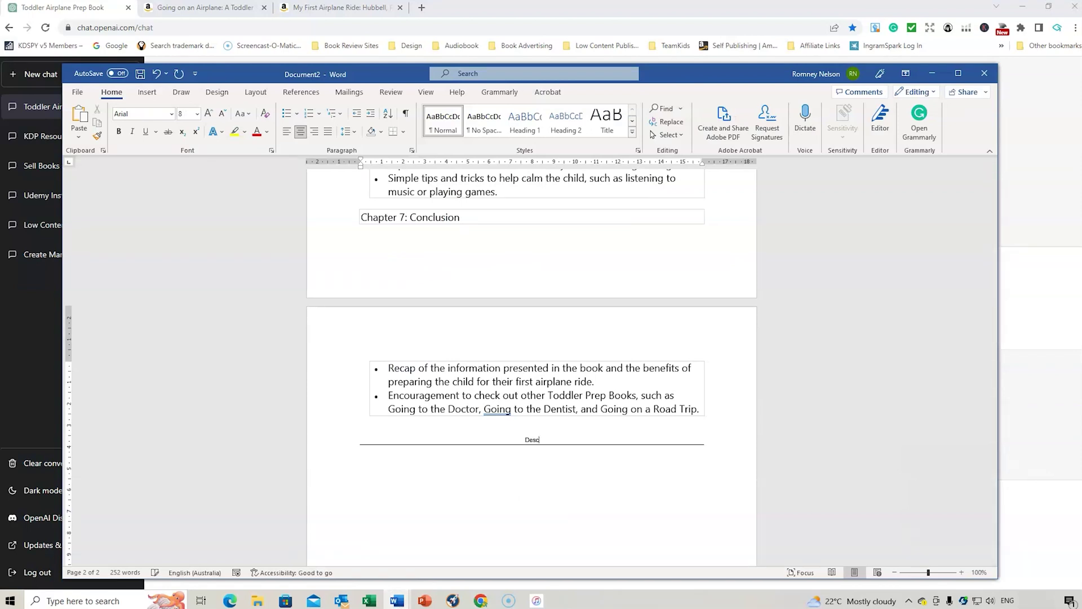
pyautogui.write('ription')
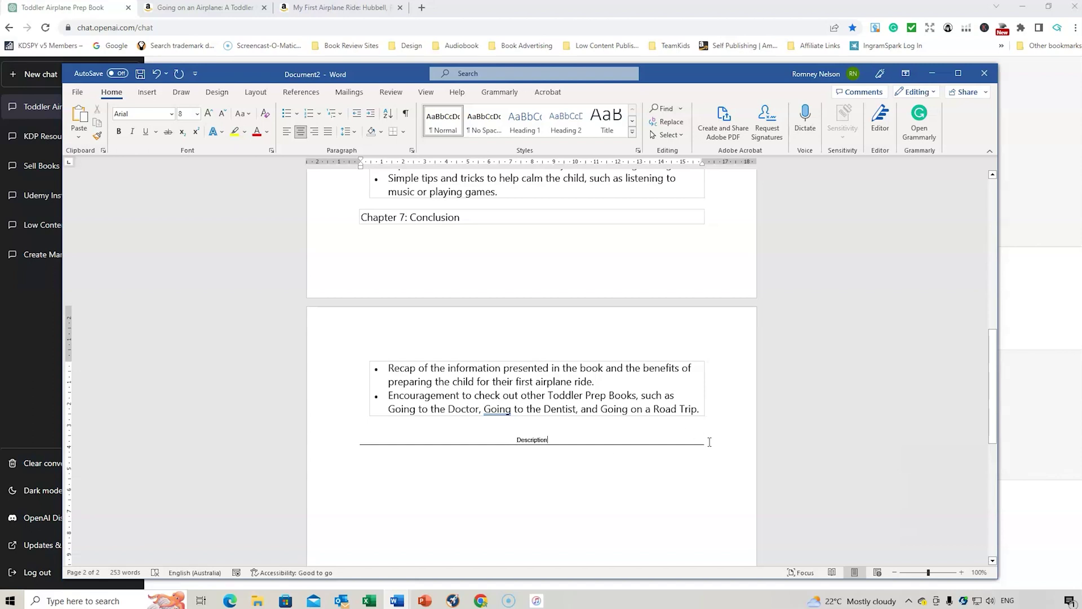
pyautogui.press('Return')
pyautogui.hotkey('ctrl', 'v')
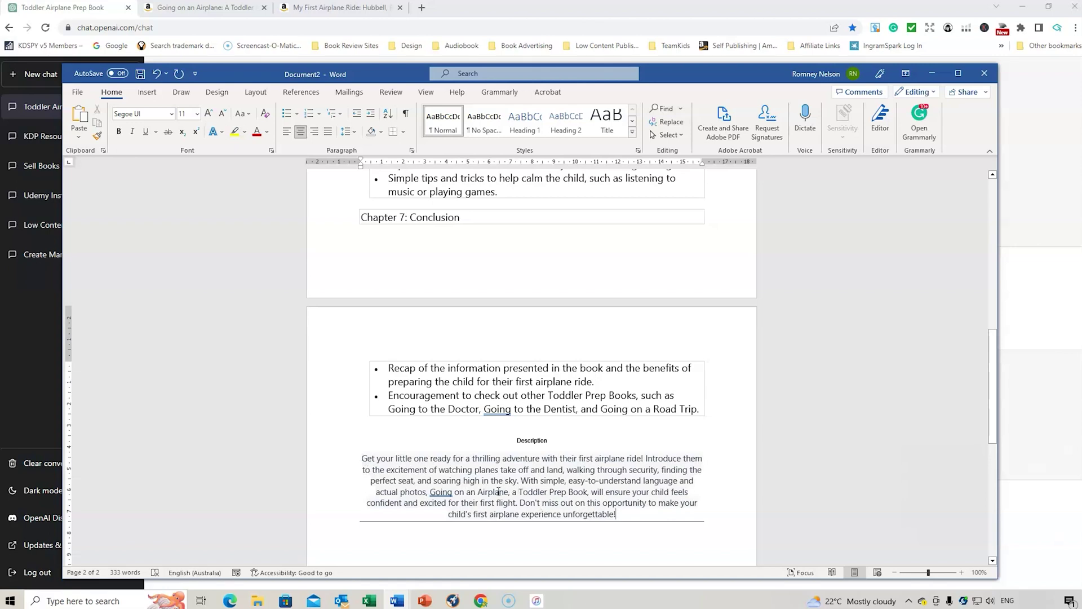
pyautogui.moveTo(365, 456); pyautogui.dragTo(620, 516)
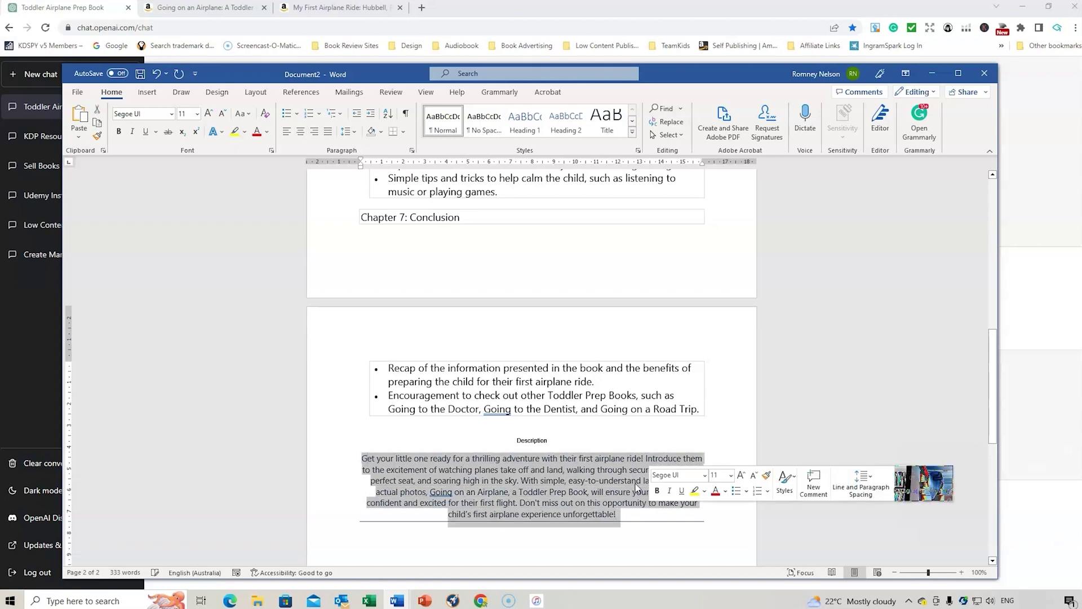
pyautogui.click(287, 132)
pyautogui.click(562, 536)
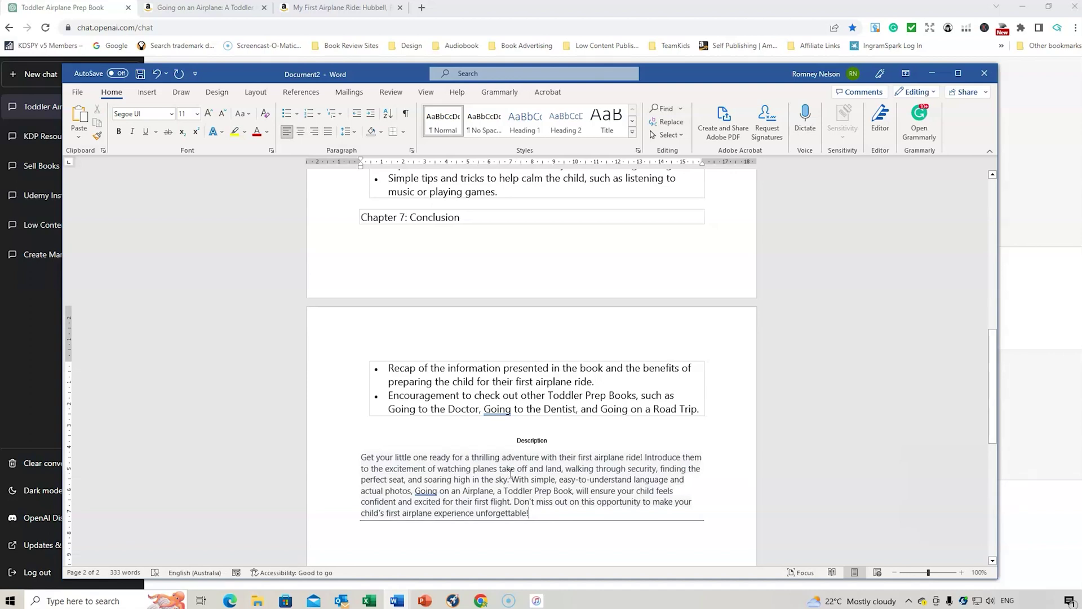
# Scroll through the Word draft to review the outline and new Description section
pyautogui.scroll(1, 510, 472)
pyautogui.scroll(-1, 510, 472)
pyautogui.scroll(15, 601, 475)
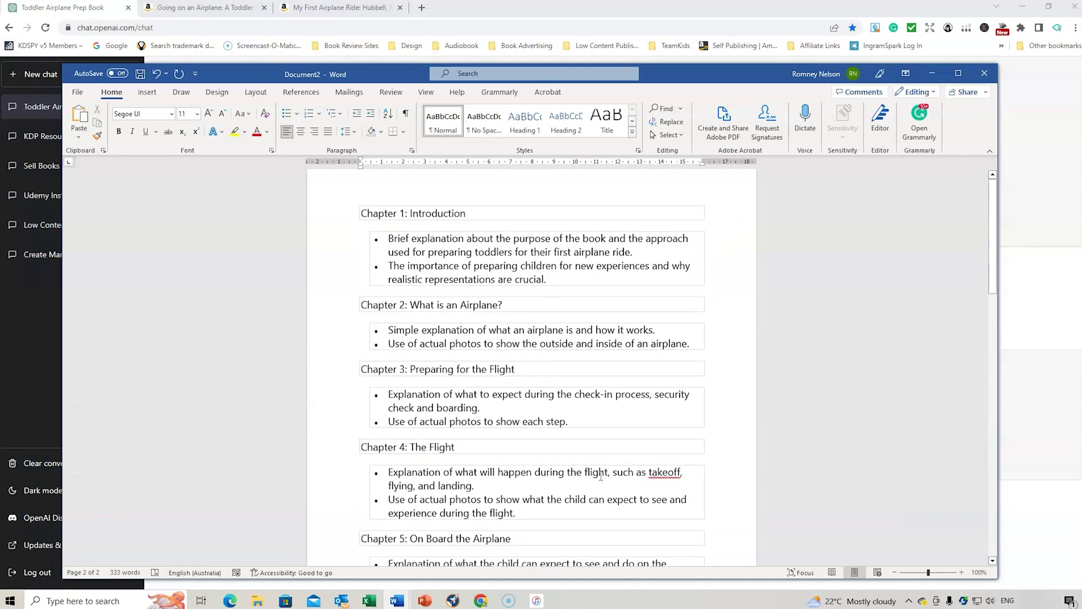
pyautogui.scroll(-12, 558, 361)
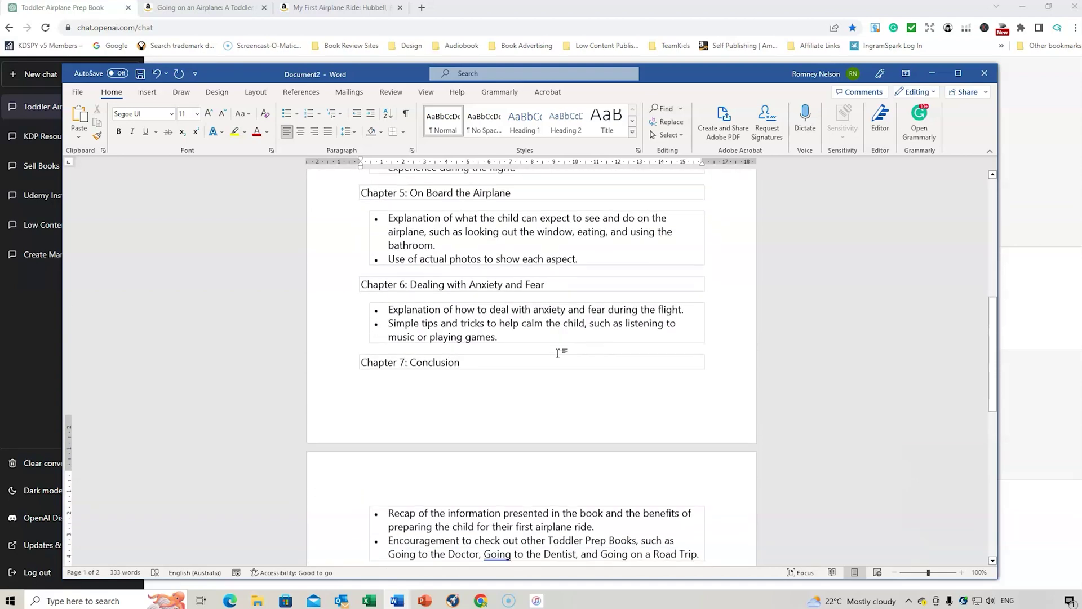
pyautogui.scroll(12, 559, 355)
pyautogui.scroll(-18, 558, 352)
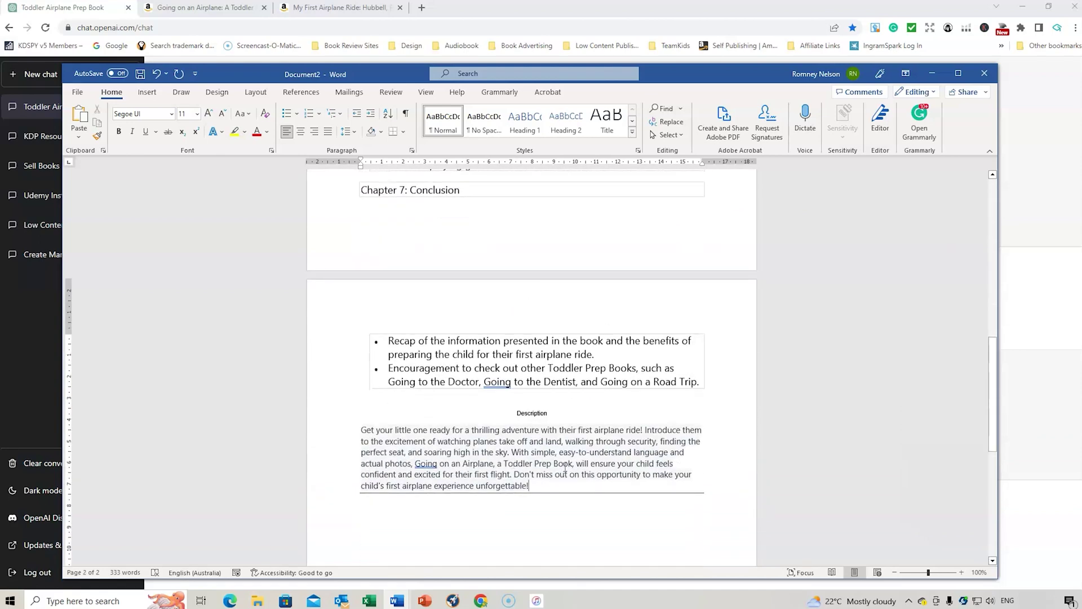
pyautogui.scroll(3, 565, 467)
# Copy the keyword 'airplane book for toddlers' and run it through AMS Keyword Search
pyautogui.click(453, 601)
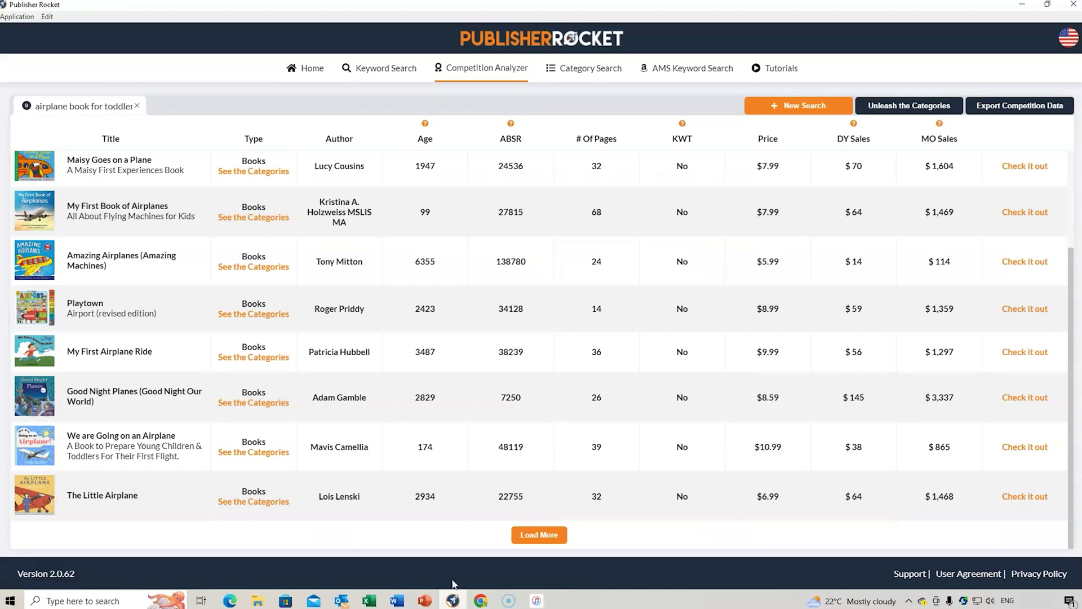
pyautogui.scroll(3, 651, 271)
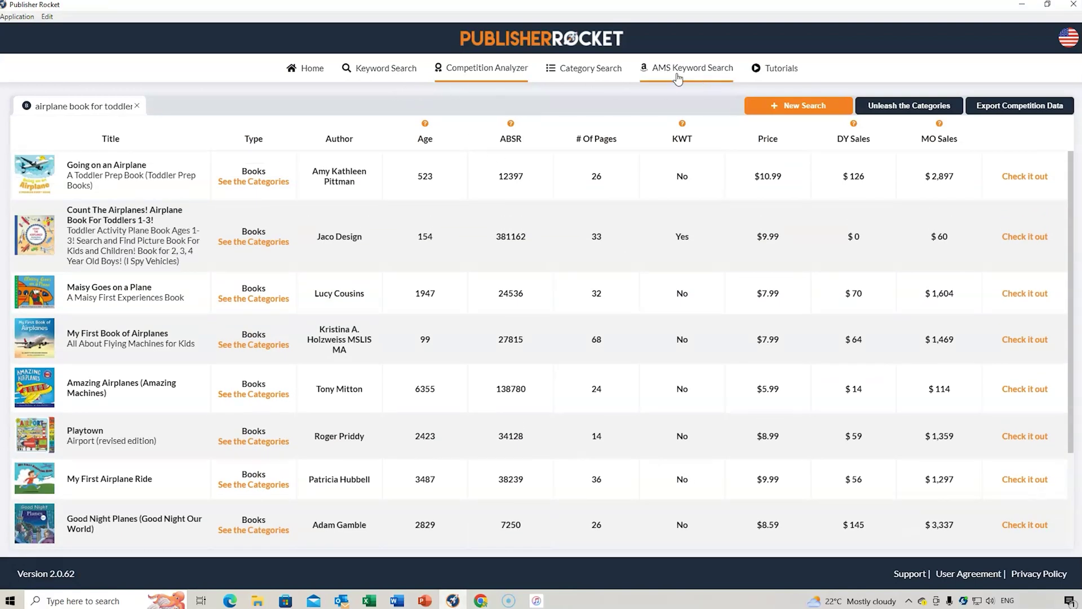
pyautogui.click(385, 72)
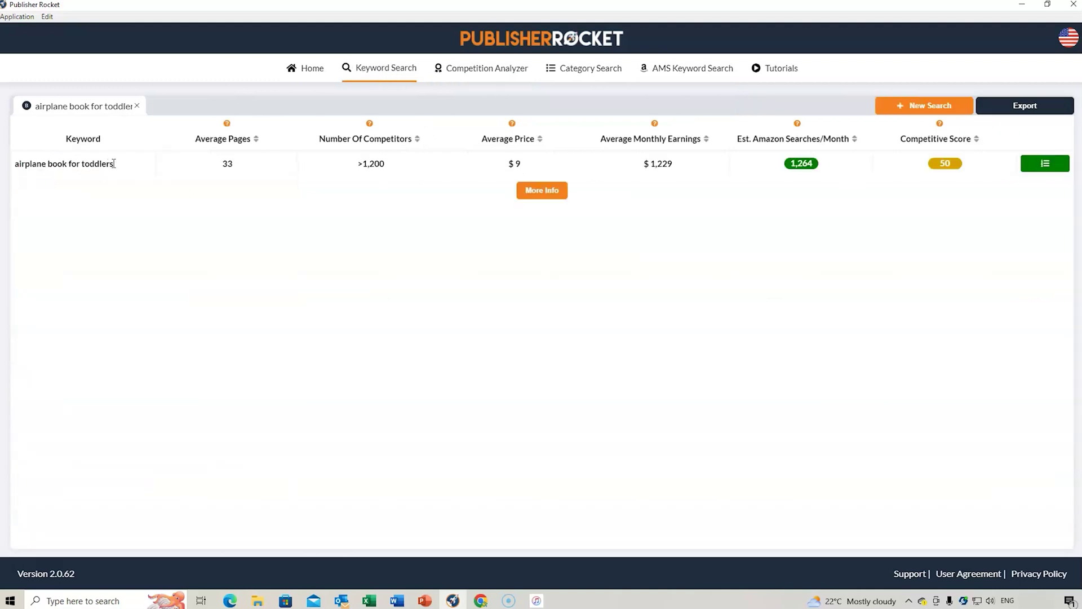
pyautogui.moveTo(115, 163); pyautogui.dragTo(16, 167)
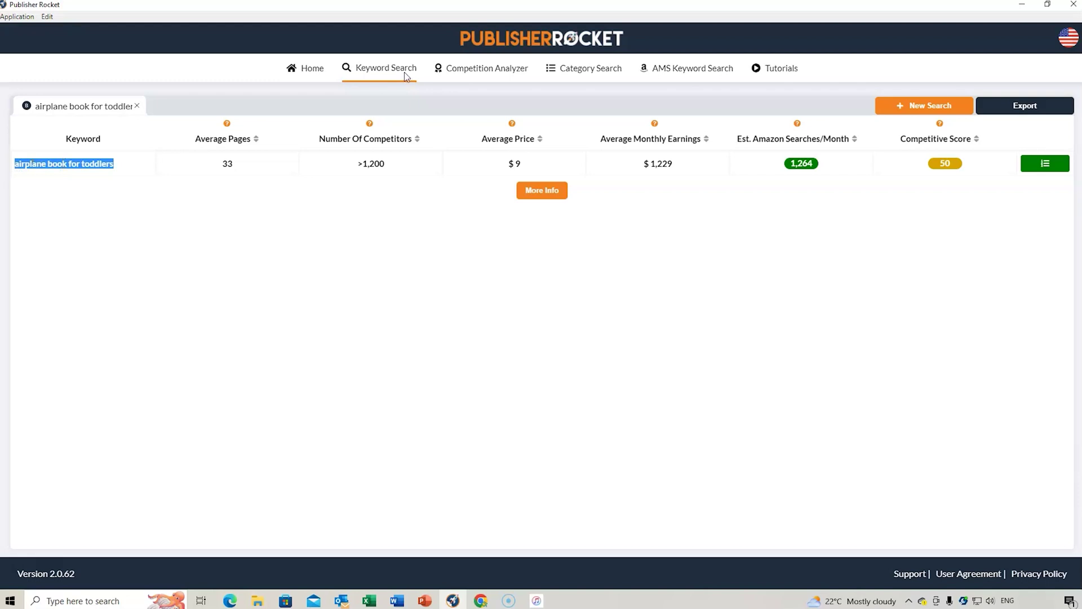
pyautogui.click(709, 68)
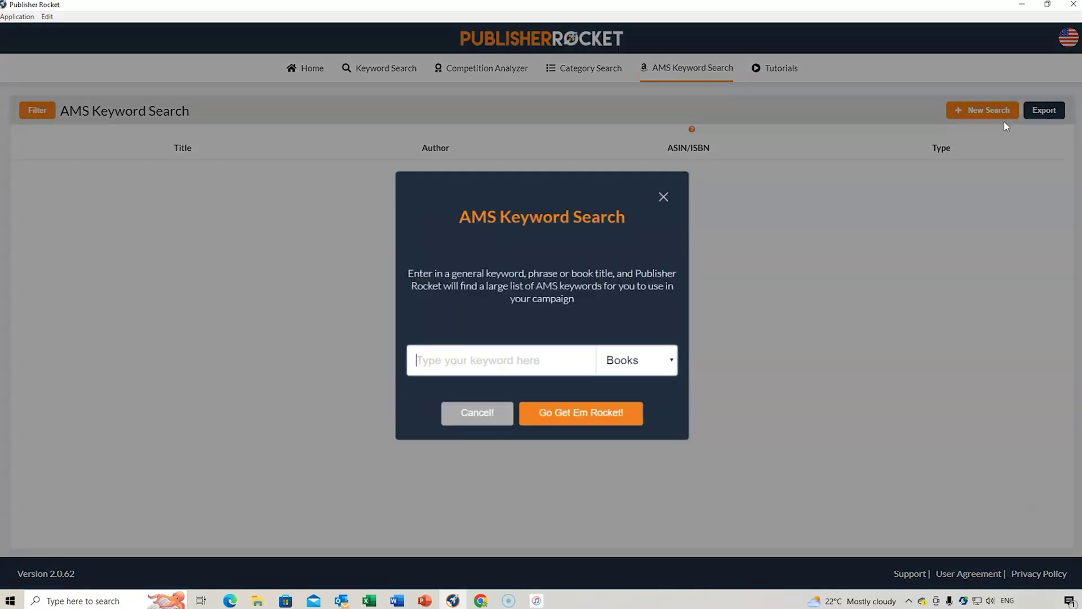
pyautogui.click(1007, 126)
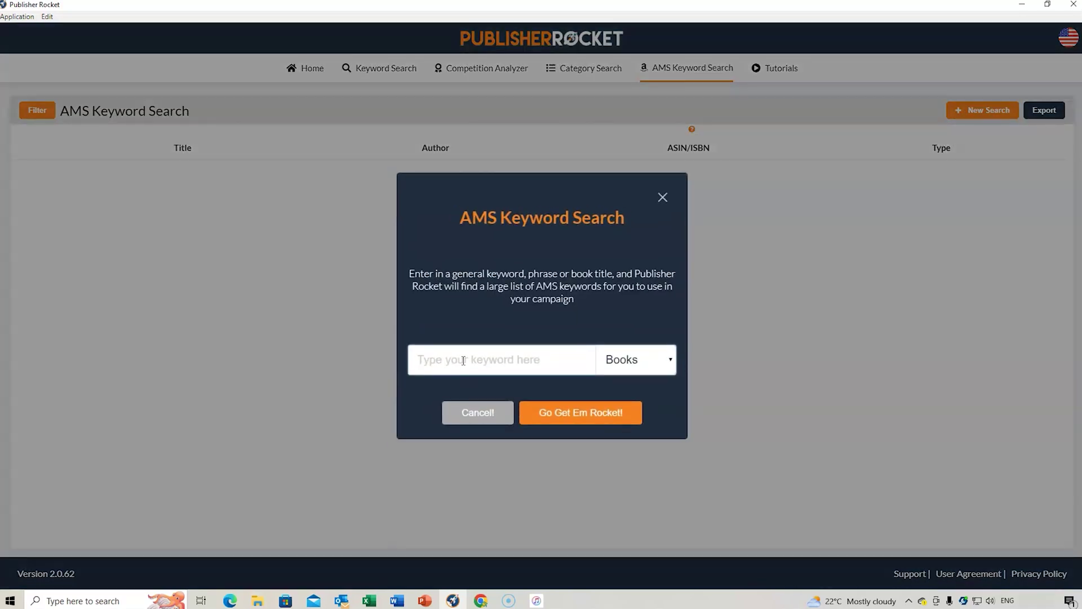
pyautogui.click(463, 360)
pyautogui.hotkey('ctrl', 'v')
pyautogui.click(563, 413)
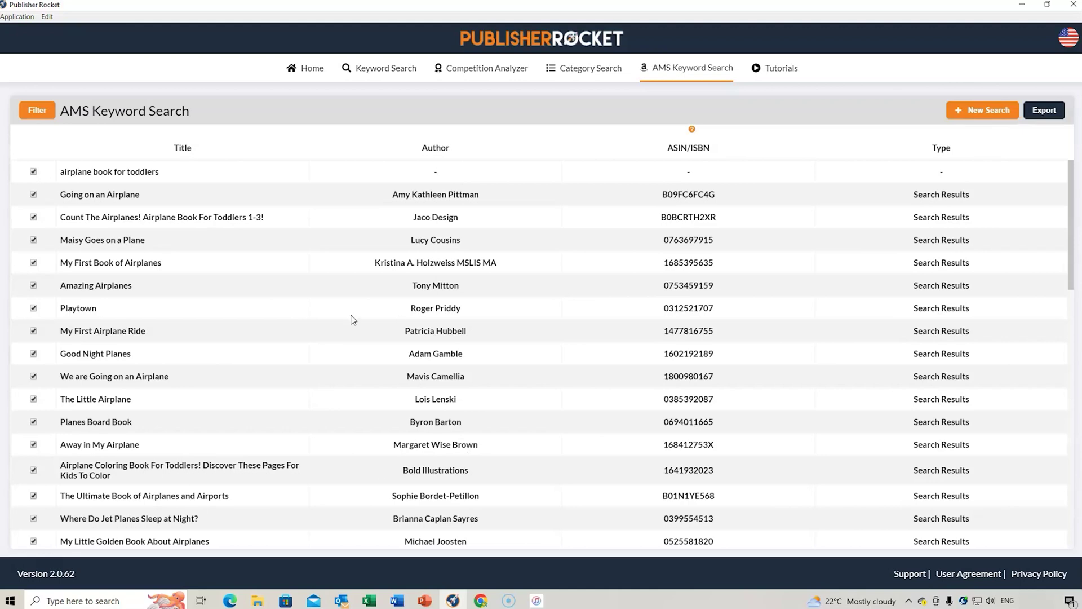
# Uncheck Where Do Diggers Say I Love You?, Pop-Up Peekaboo! Things That Go, Indestructibles and Where's Bluey?
pyautogui.scroll(-2, 164, 321)
pyautogui.scroll(-1, 164, 321)
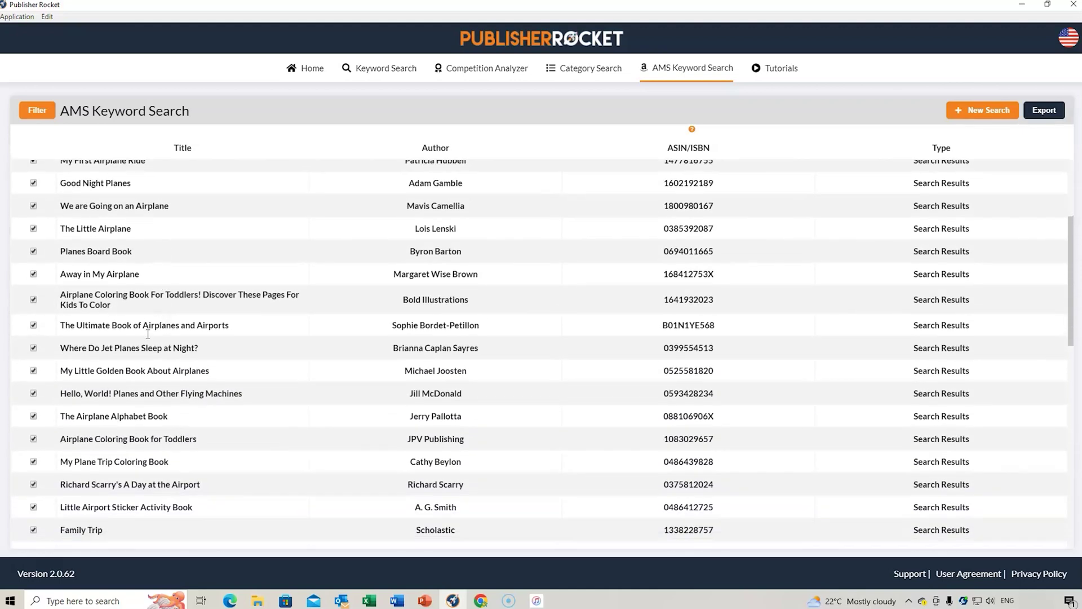
pyautogui.scroll(-3, 285, 404)
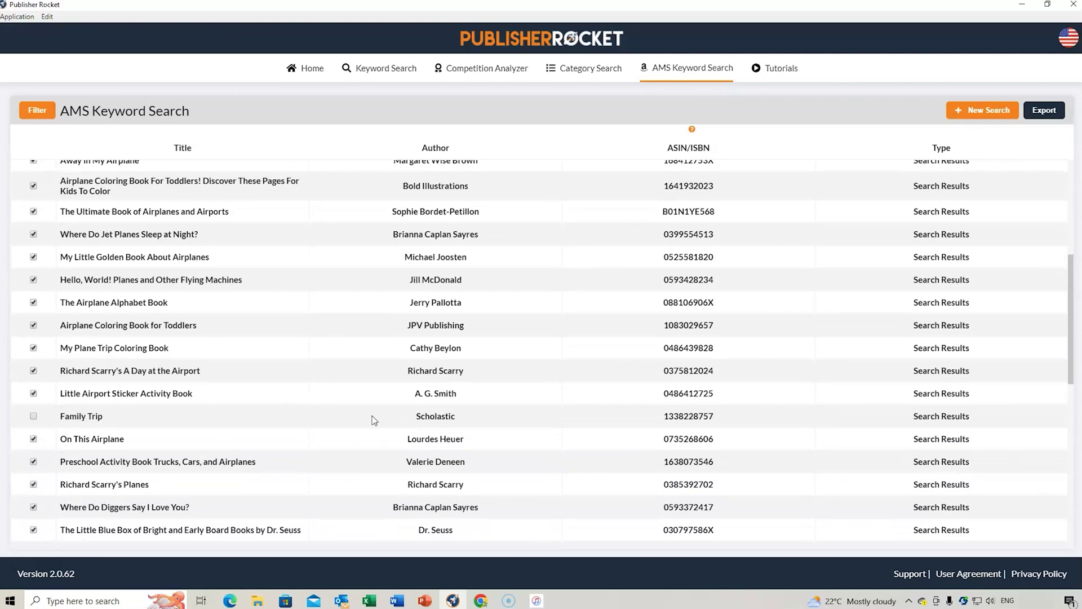
pyautogui.scroll(-2, 375, 418)
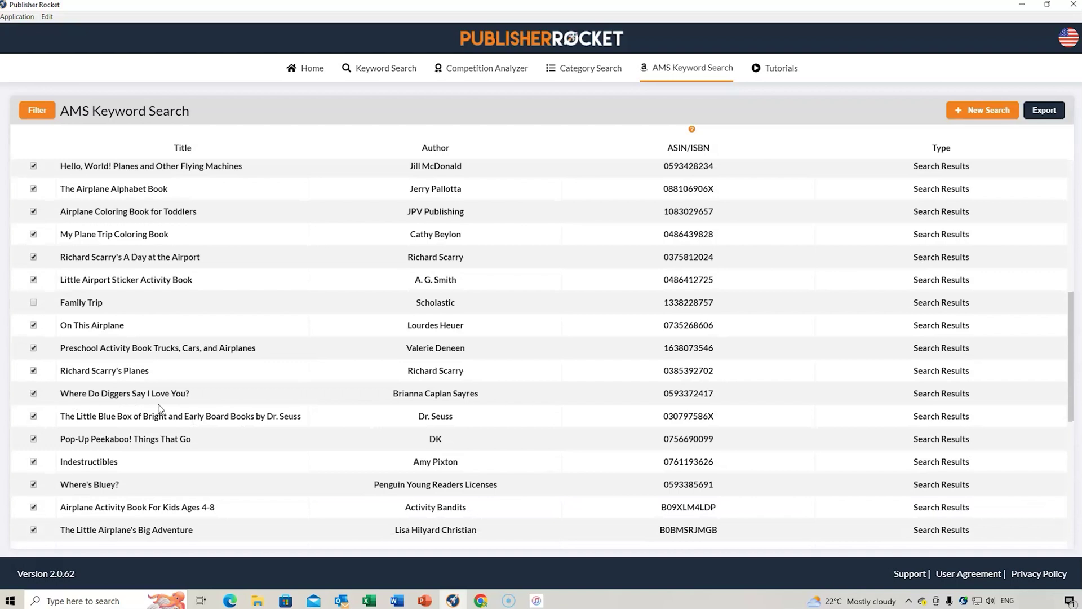
pyautogui.click(34, 394)
pyautogui.click(34, 440)
pyautogui.click(34, 462)
pyautogui.click(34, 486)
# Select the title 'Airplane Activity Book For Kids Ages 4-8' to take into ChatGPT
pyautogui.moveTo(60, 507); pyautogui.dragTo(224, 519)
pyautogui.hotkey('ctrl', 'c')
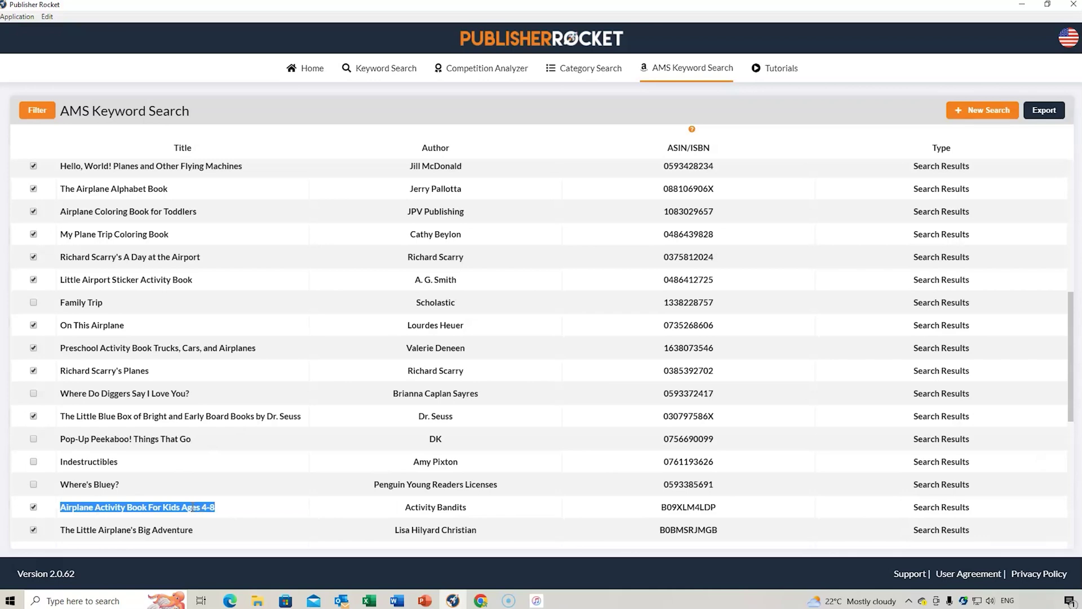
pyautogui.moveTo(480, 599)
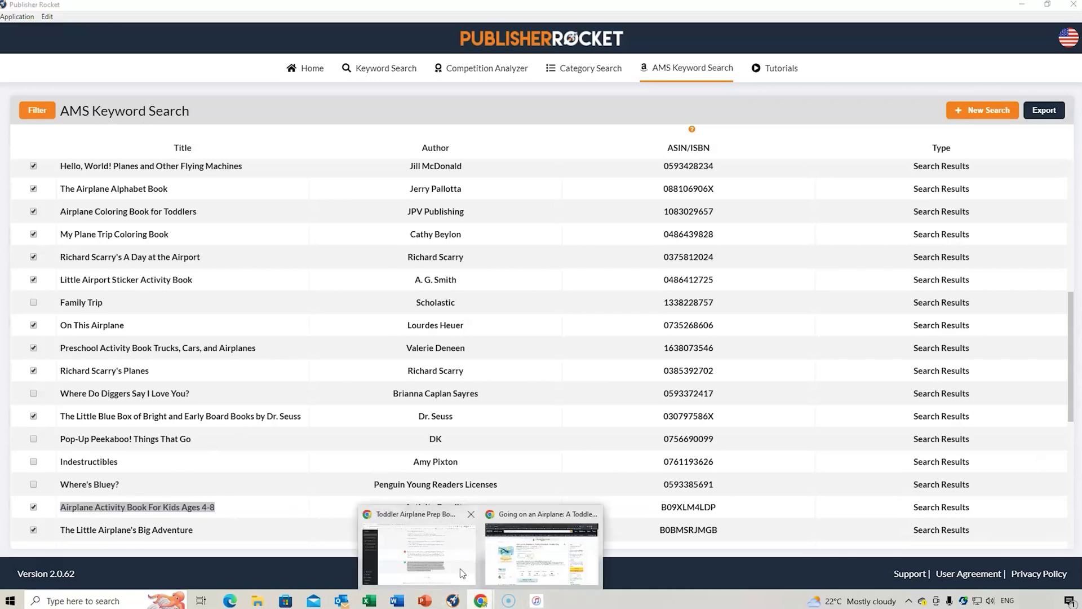
pyautogui.click(459, 557)
# Ask ChatGPT to list marketing keywords for the title 'Airplane Activity Book For Kids Ages 4-8'
pyautogui.click(460, 543)
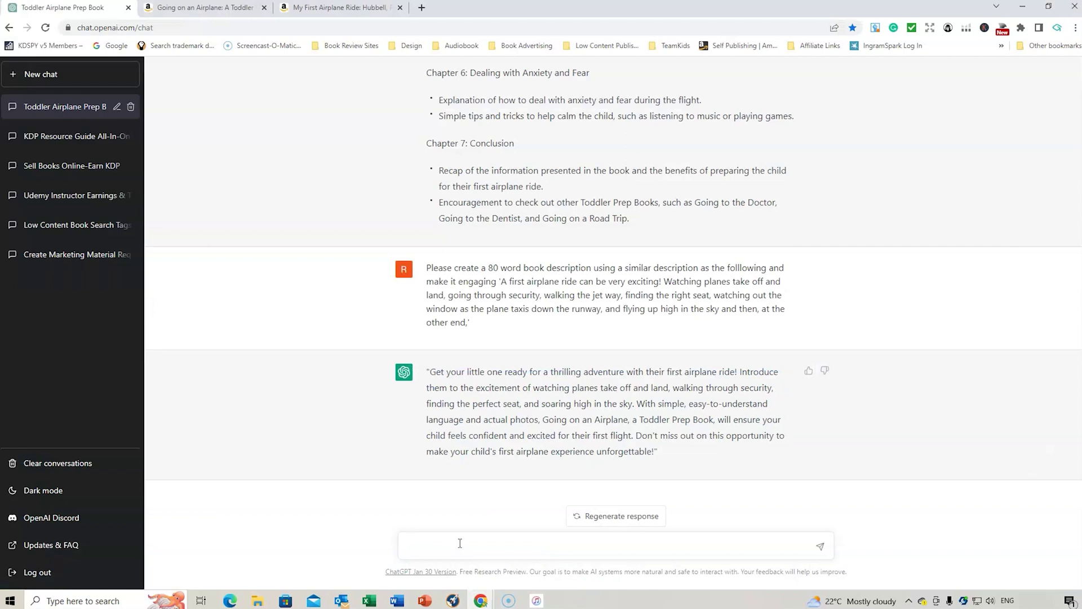
pyautogui.write('List keywords for marketing using the following tit')
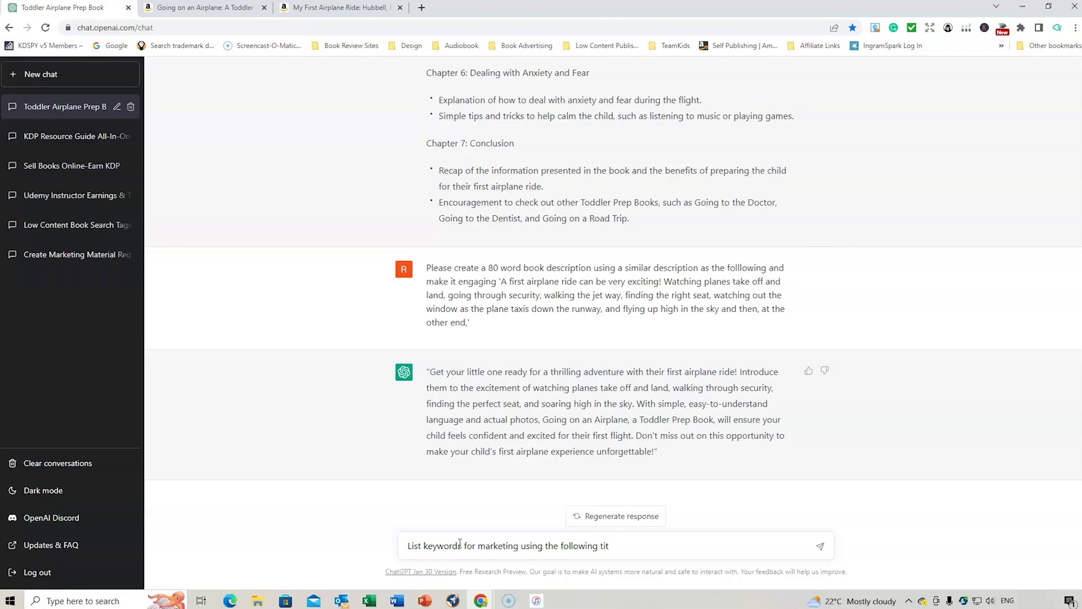
pyautogui.write("ook title '")
pyautogui.hotkey('ctrl', 'v')
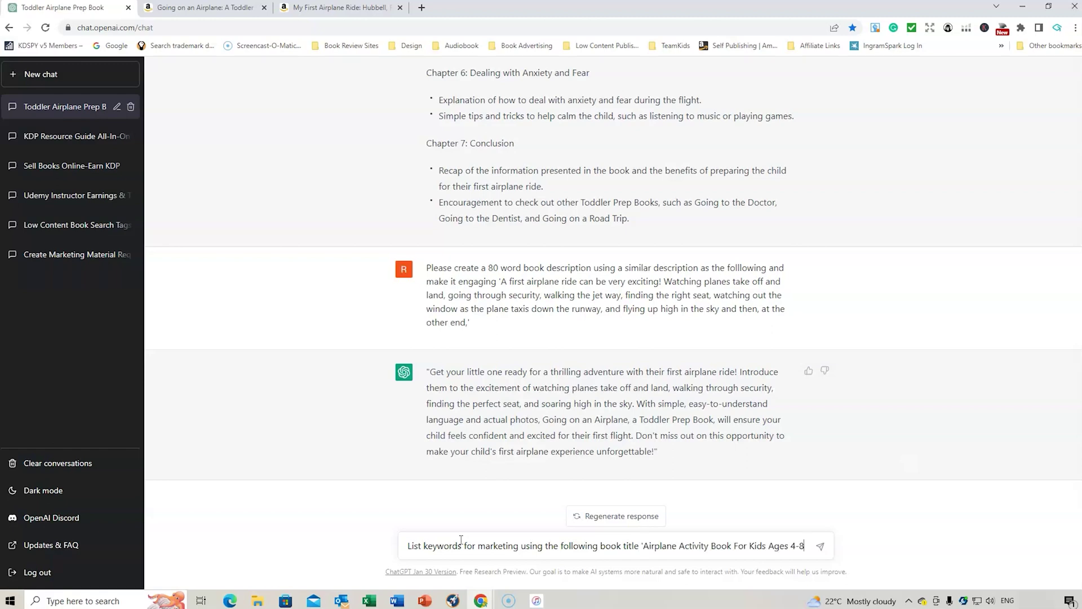
pyautogui.write("'")
pyautogui.press('Return')
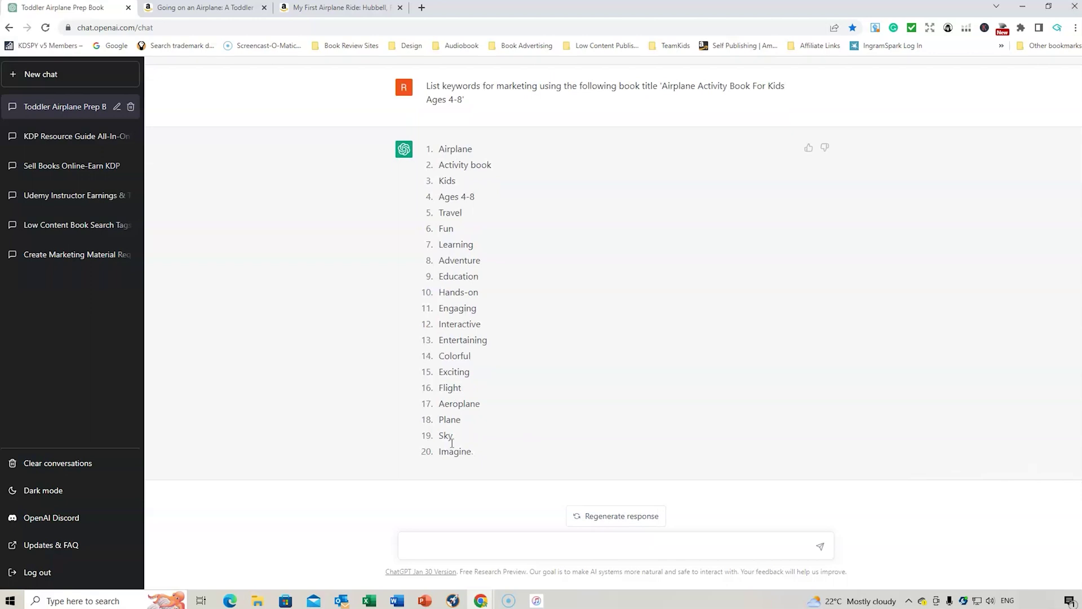
# Review the 20 returned marketing keywords, then go back to Publisher Rocket
pyautogui.scroll(3, 485, 418)
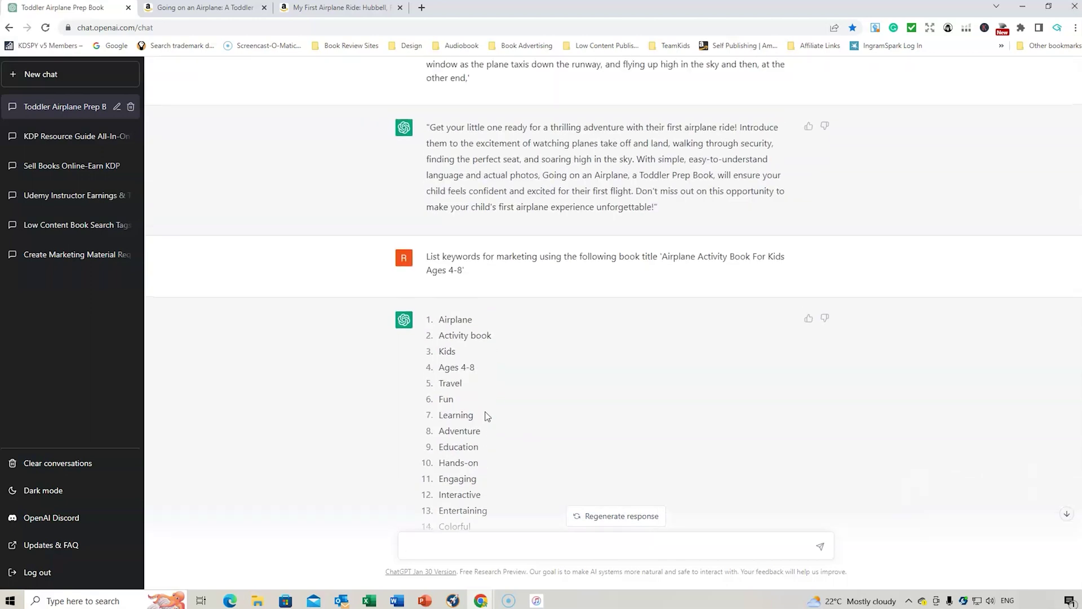
pyautogui.scroll(-3, 488, 383)
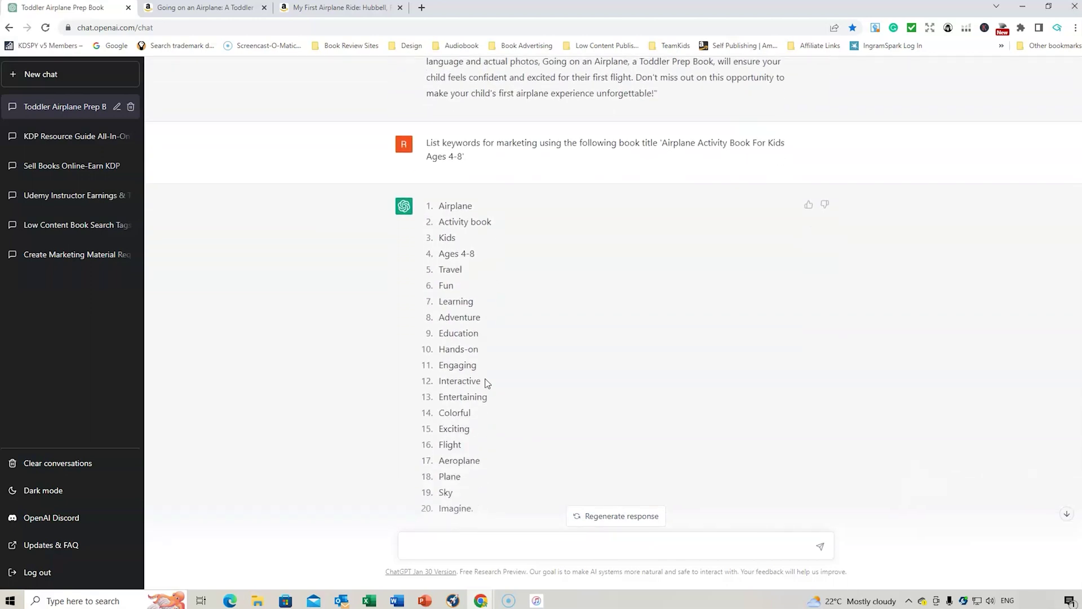
pyautogui.scroll(5, 487, 384)
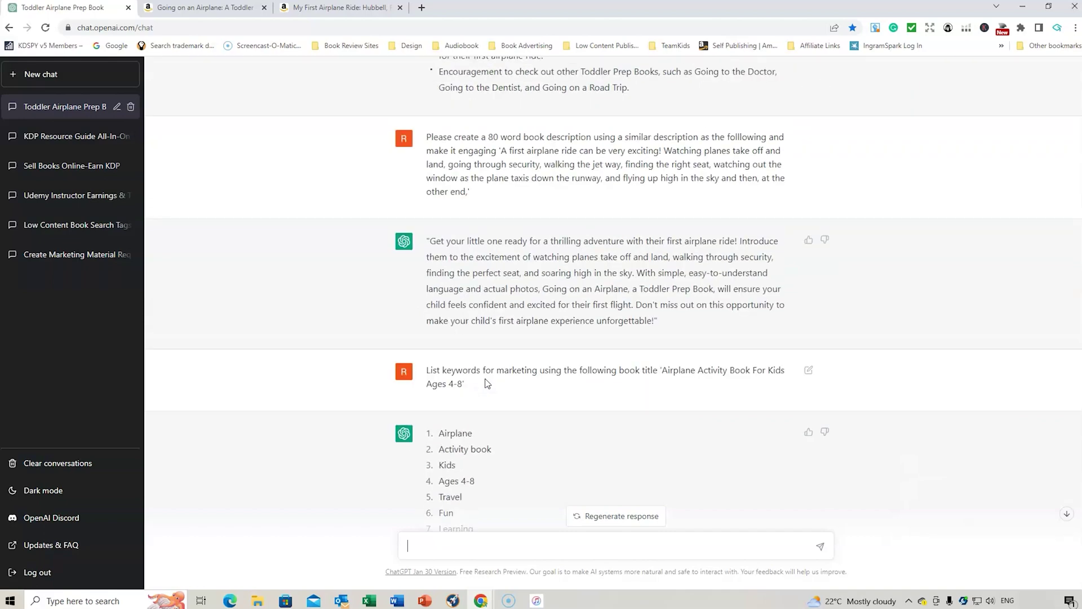
pyautogui.scroll(1, 536, 315)
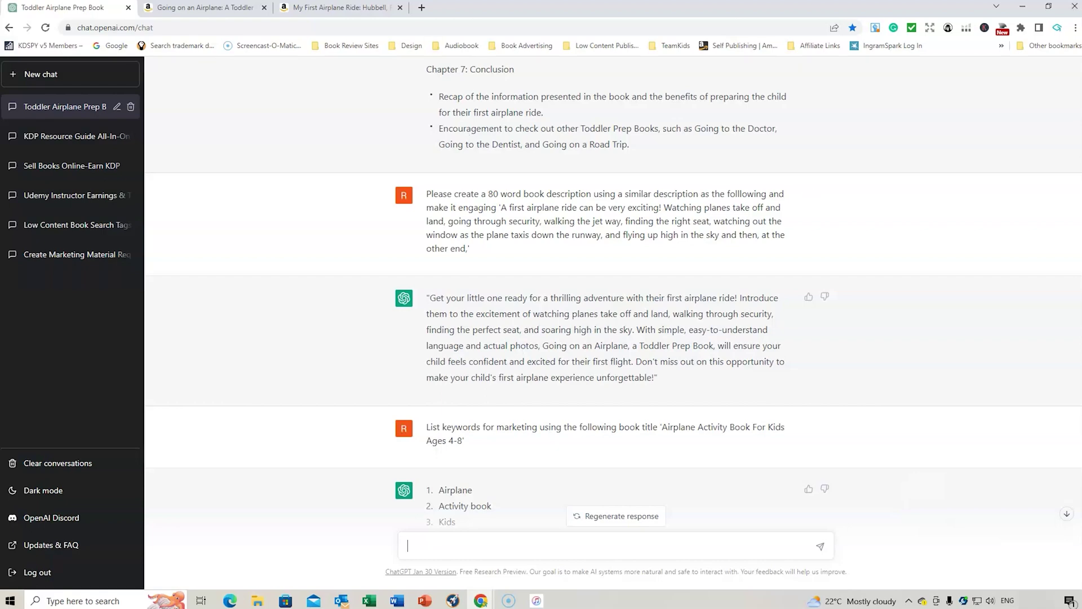
pyautogui.click(453, 601)
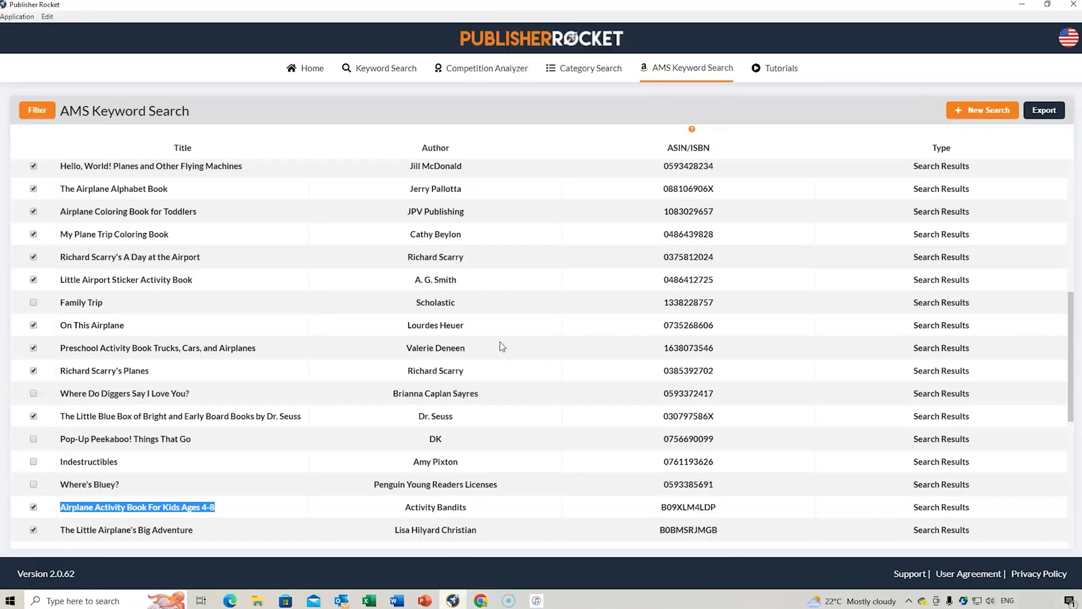
# Go through the Keyword Search, Competition Analyzer, Category Search and AMS results for 'airplane book for toddlers'
pyautogui.click(372, 73)
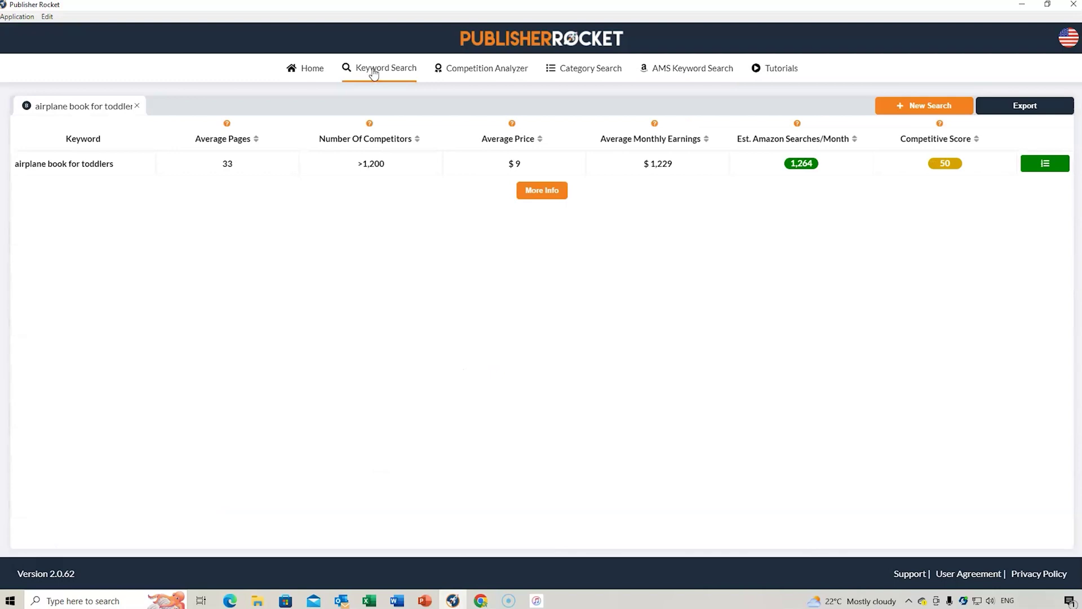
pyautogui.click(490, 70)
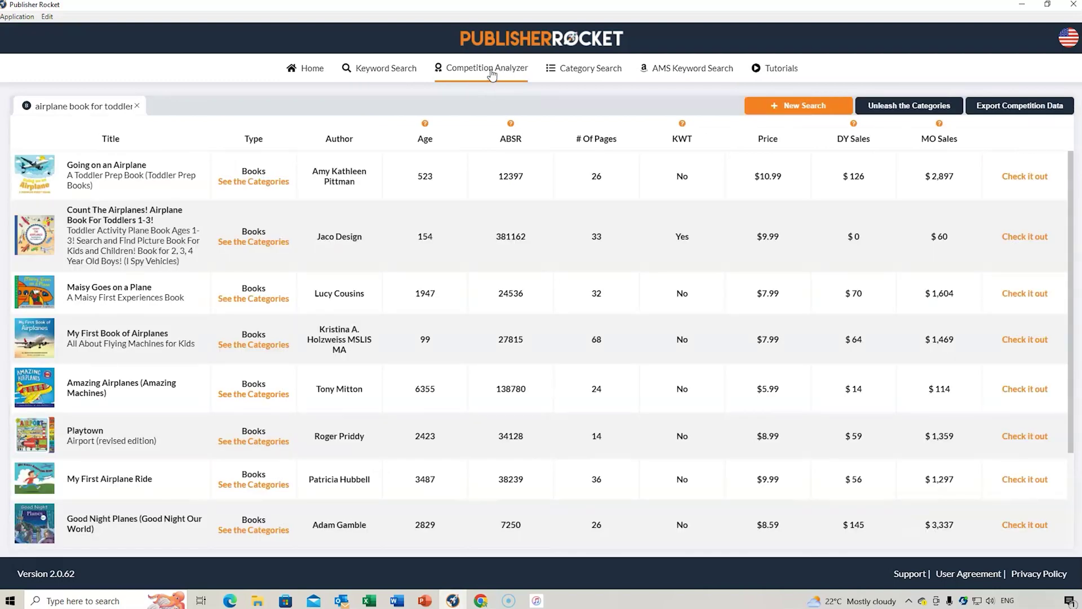
pyautogui.click(589, 72)
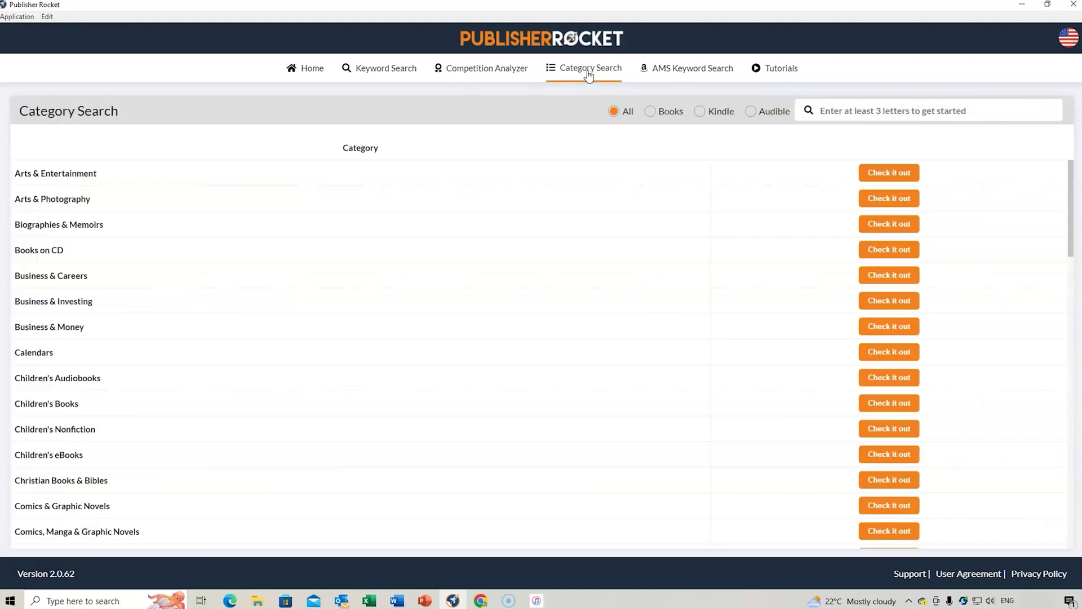
pyautogui.click(682, 69)
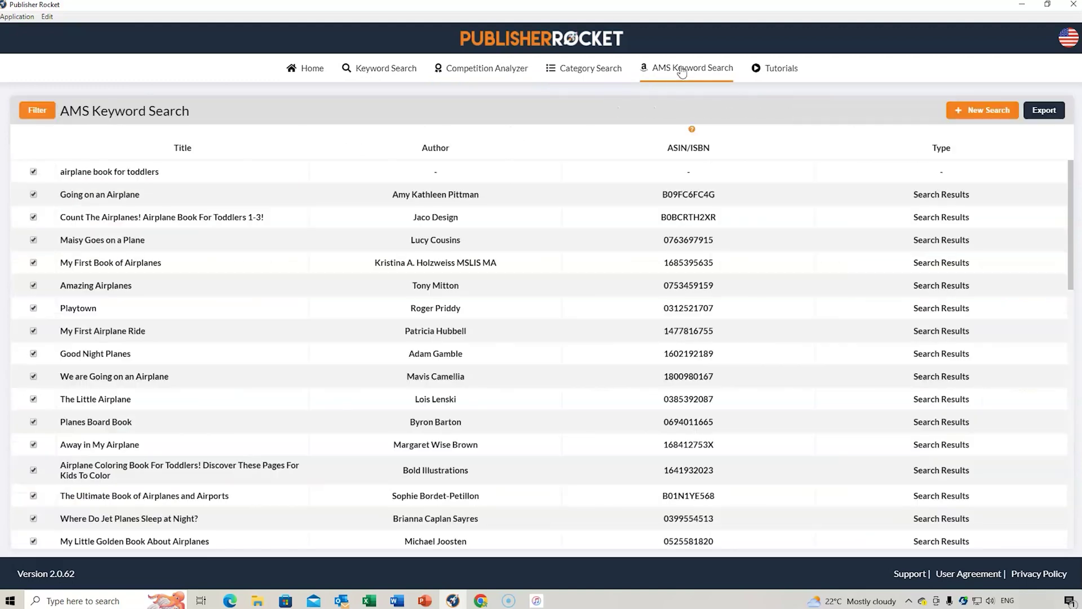
pyautogui.click(407, 70)
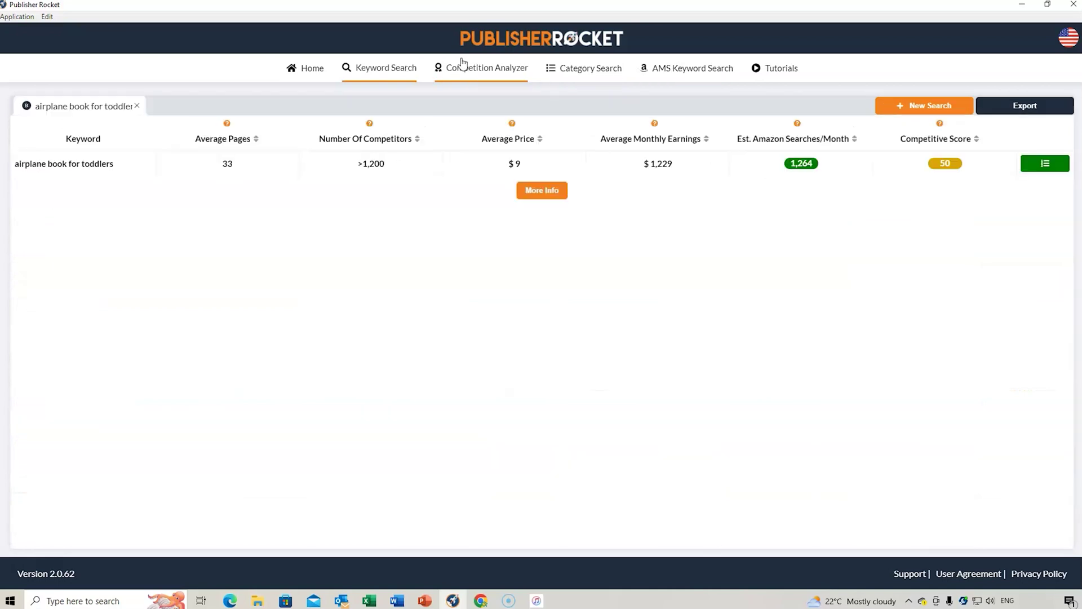
pyautogui.click(481, 601)
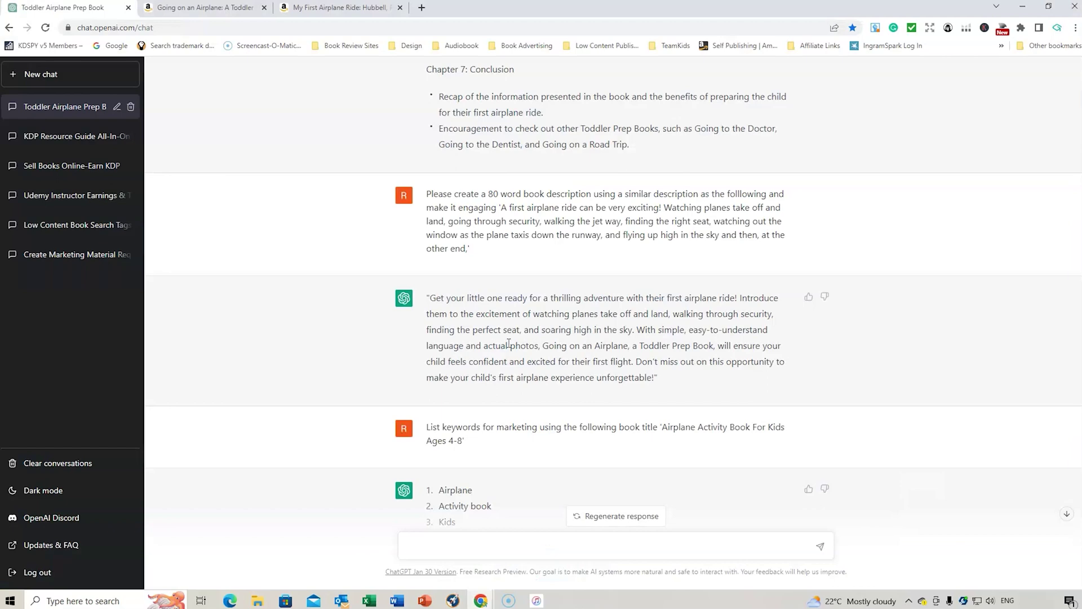
# Scroll over the Going on an Airplane outline, 80-word description and 20 keywords, then return to Publisher Rocket
pyautogui.scroll(5, 538, 391)
pyautogui.scroll(6, 543, 400)
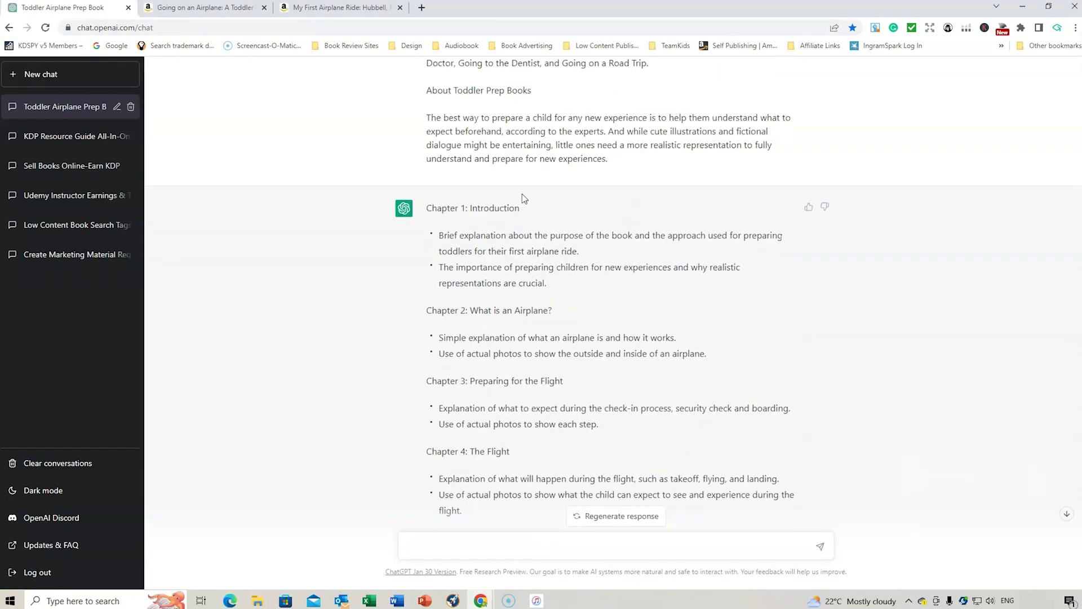
pyautogui.scroll(-1, 534, 338)
pyautogui.scroll(-8, 533, 338)
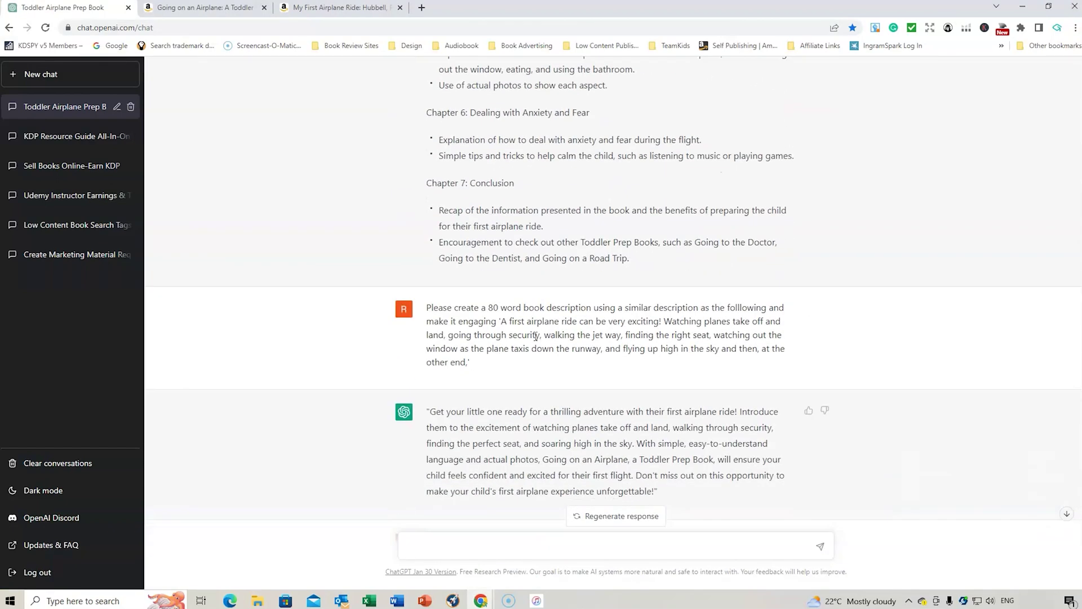
pyautogui.scroll(-4, 540, 351)
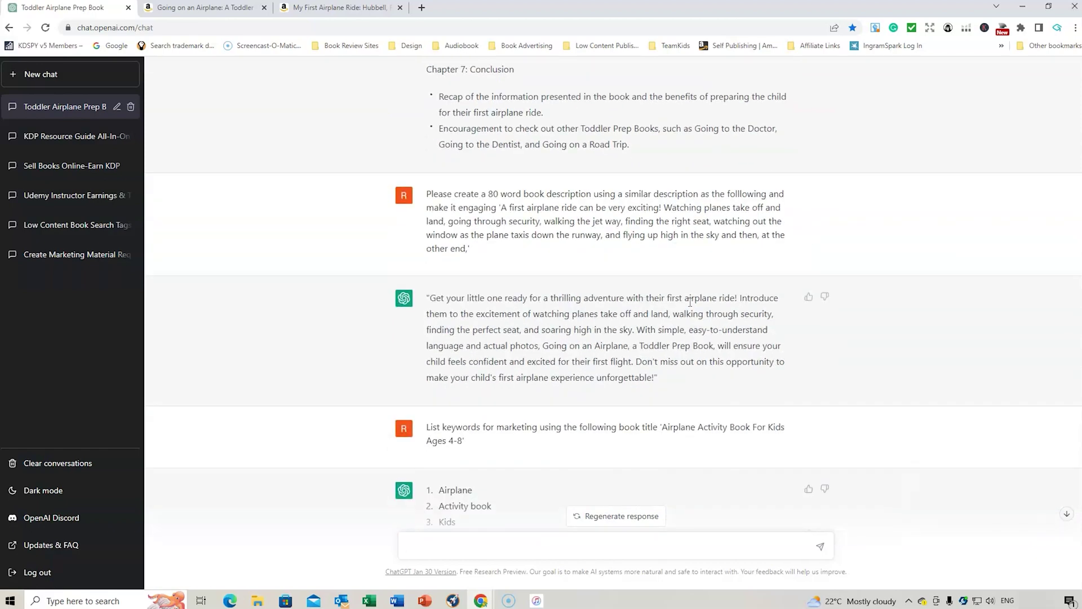
pyautogui.scroll(12, 620, 408)
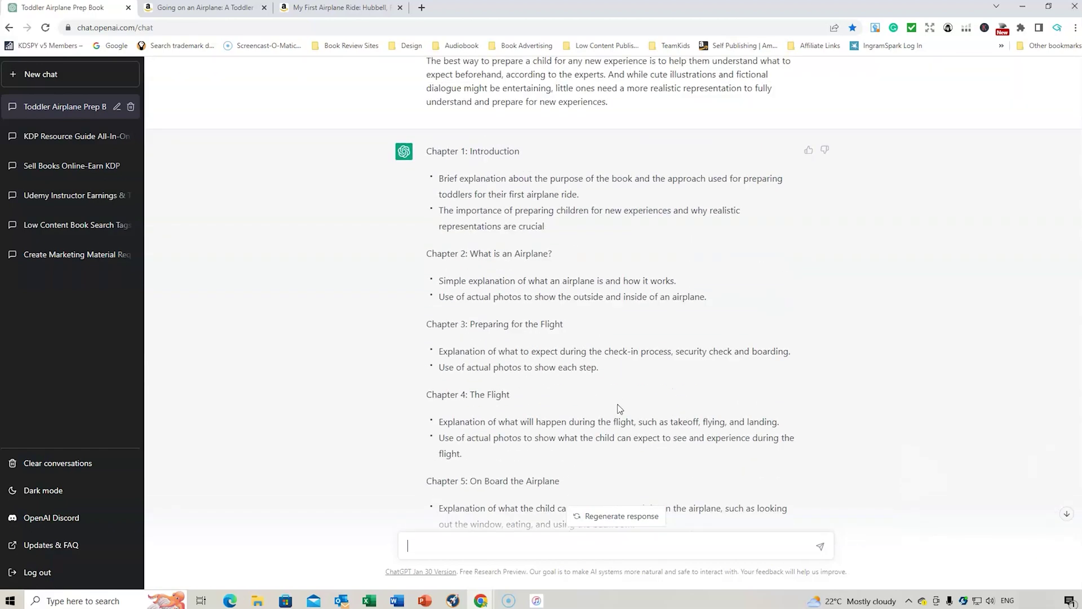
pyautogui.scroll(3, 618, 405)
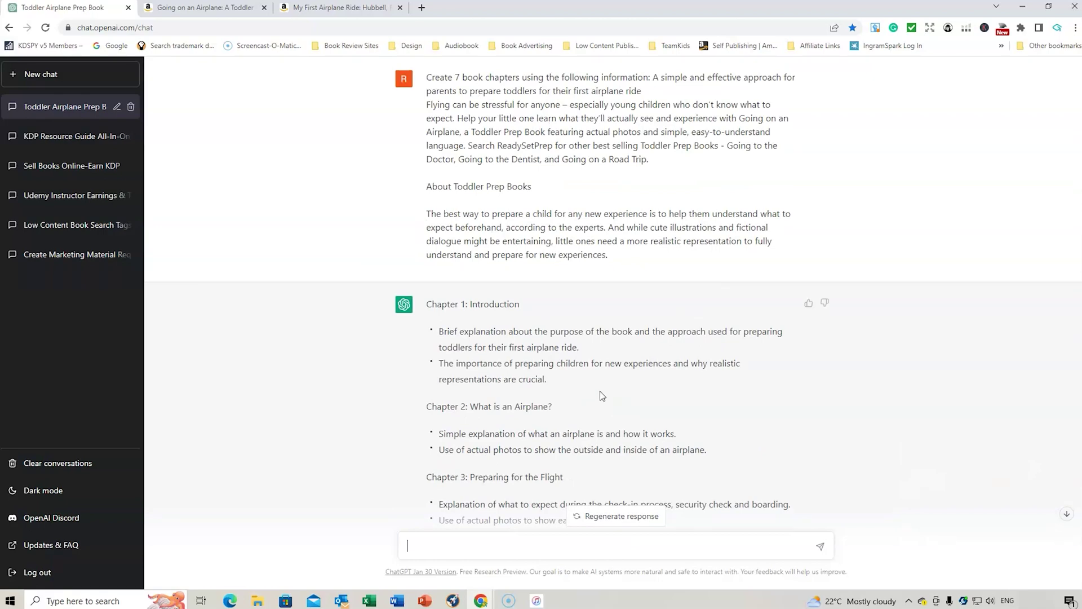
pyautogui.scroll(-6, 518, 380)
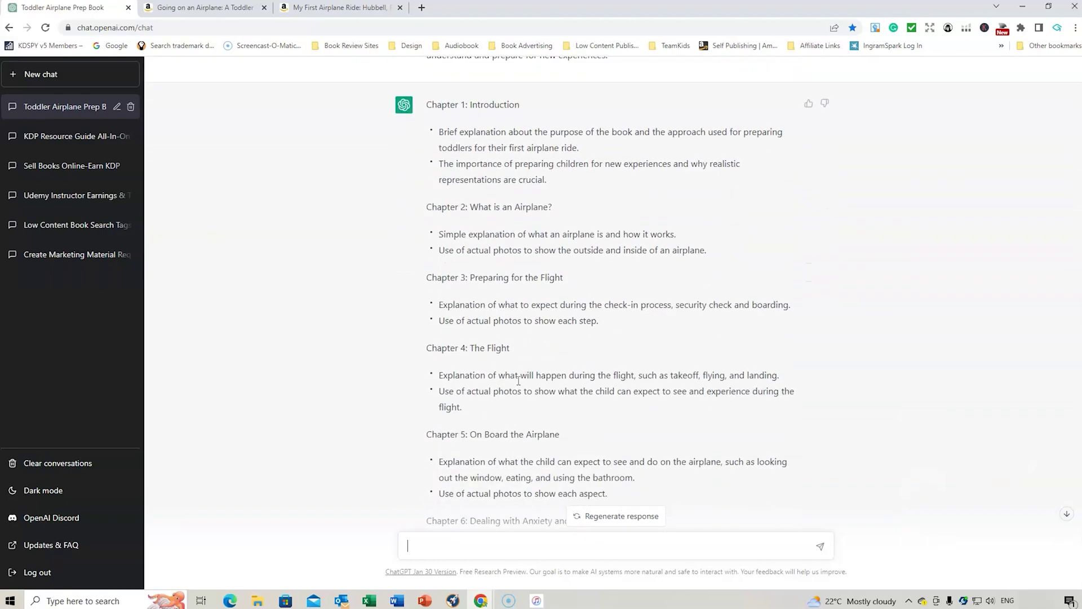
pyautogui.scroll(-5, 518, 381)
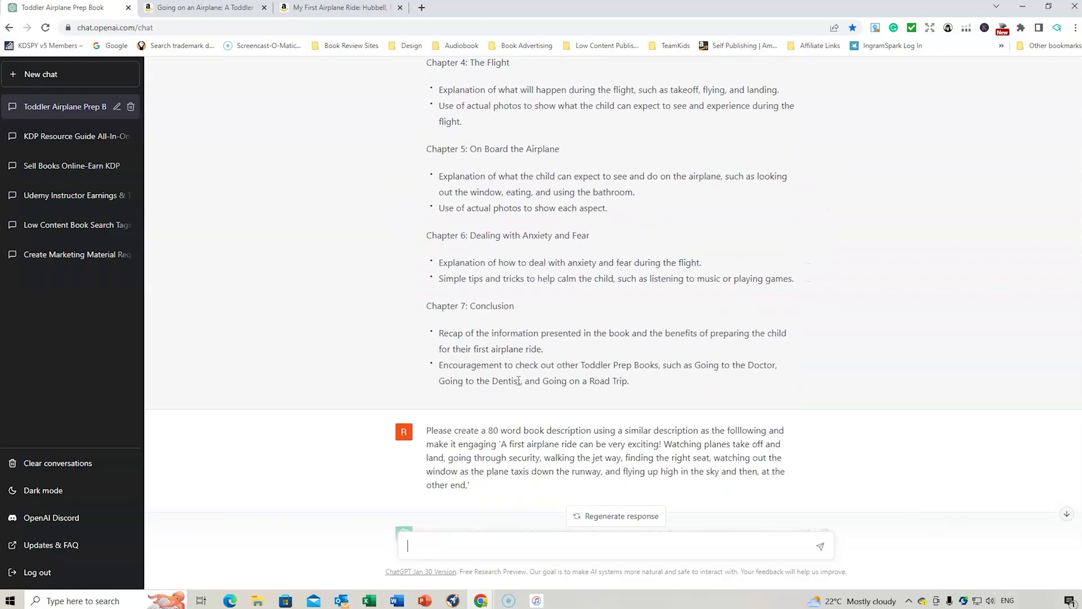
pyautogui.scroll(-1, 517, 380)
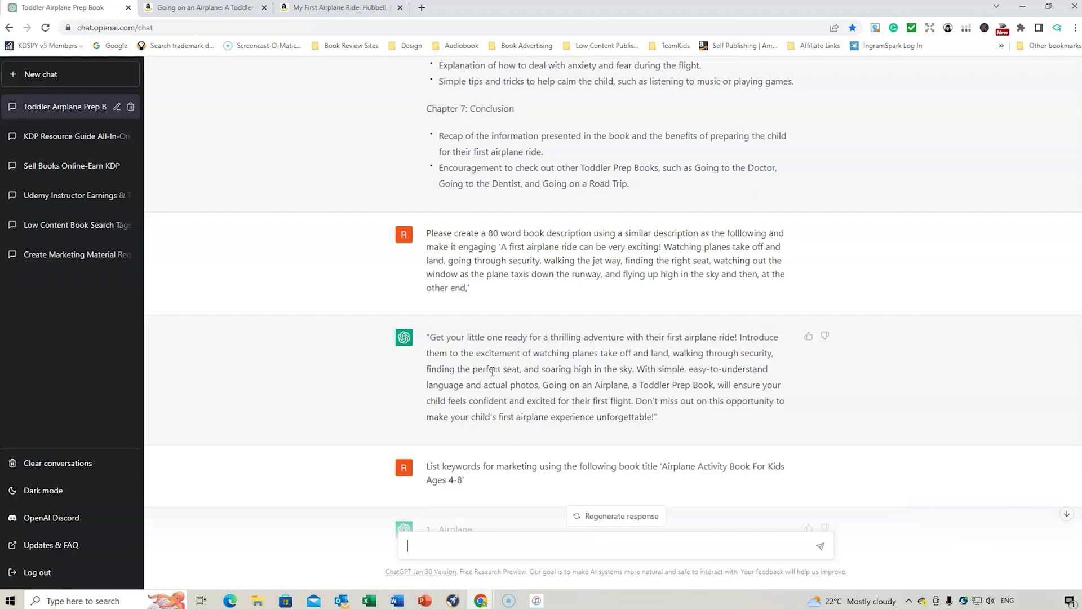
pyautogui.scroll(-7, 565, 348)
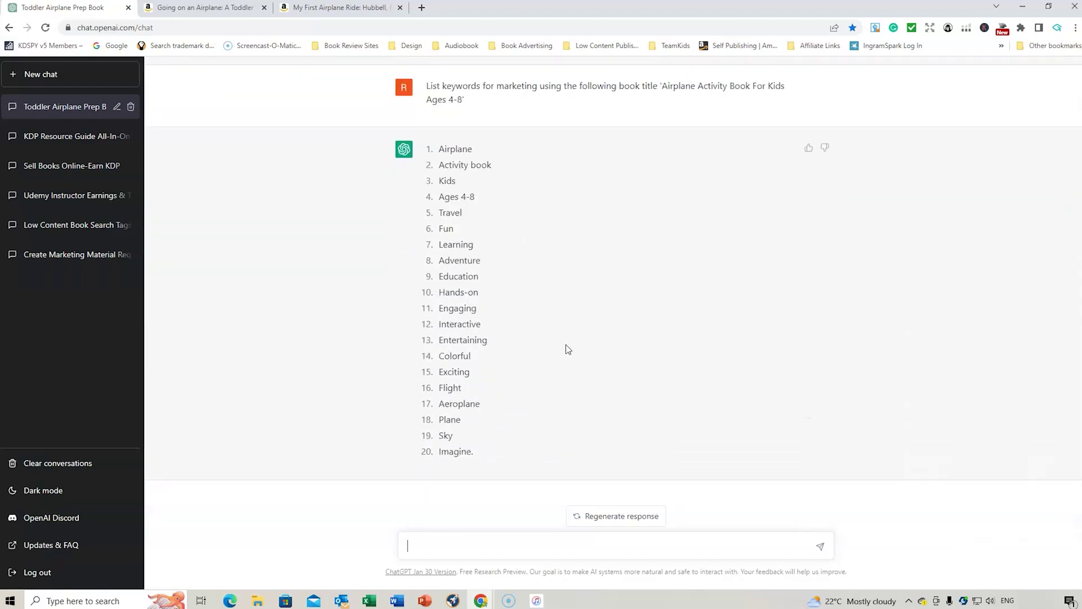
pyautogui.scroll(17, 566, 348)
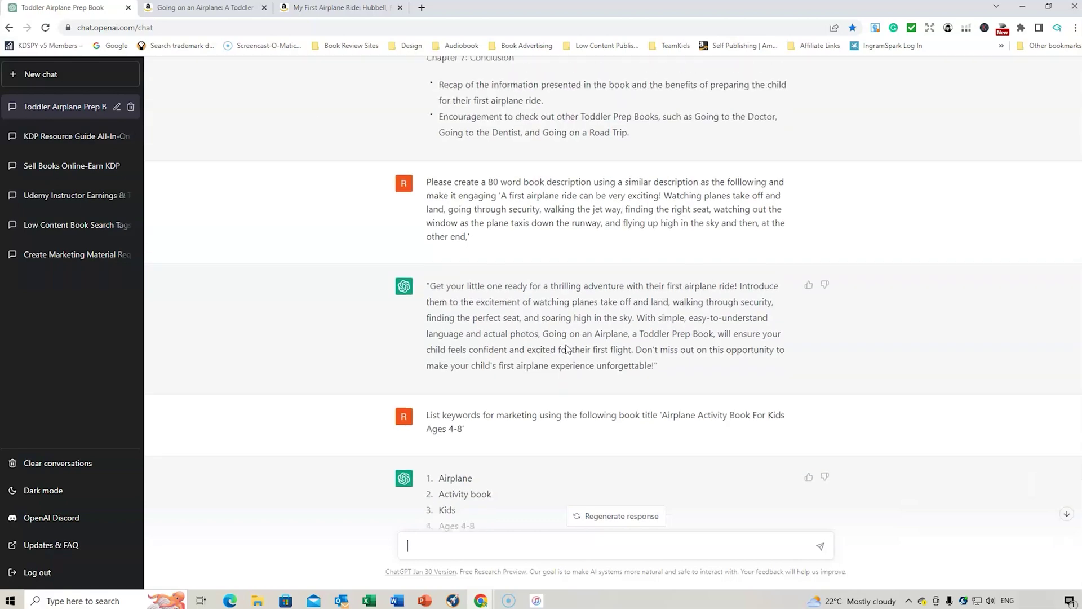
pyautogui.scroll(3, 567, 347)
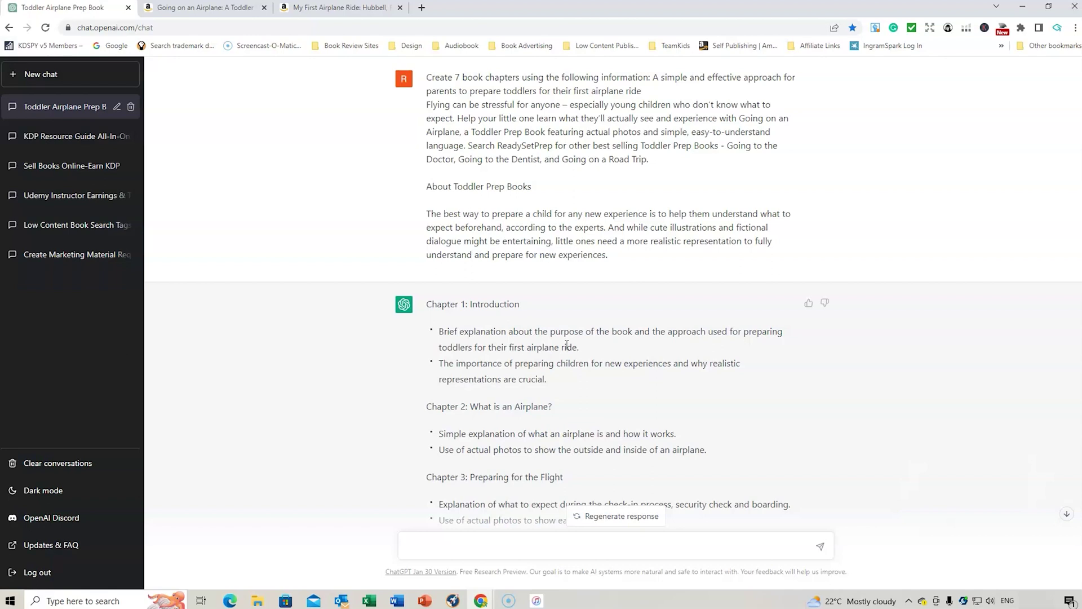
pyautogui.click(453, 601)
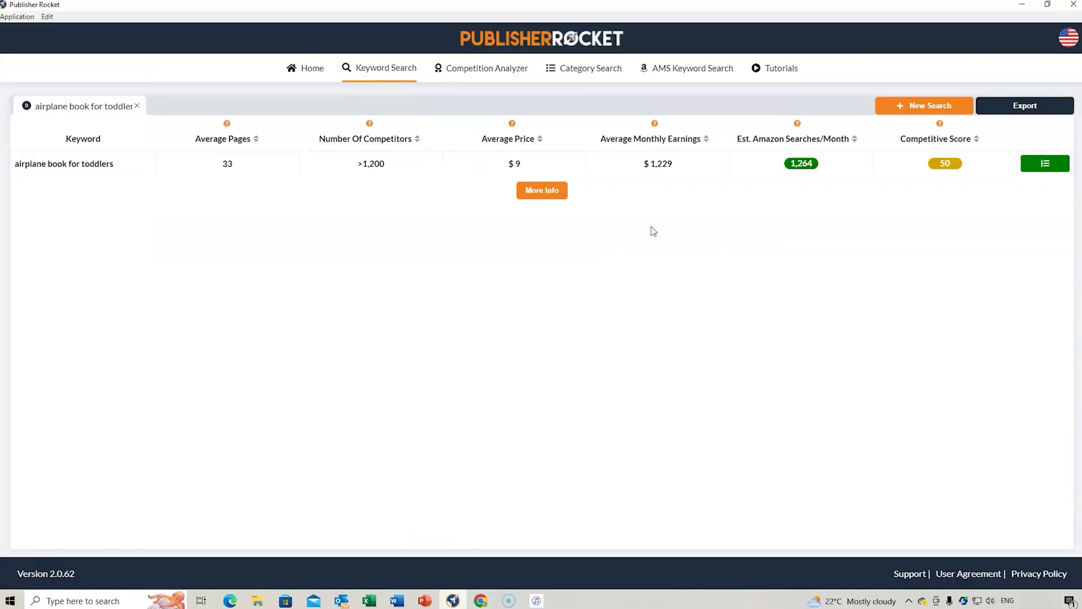